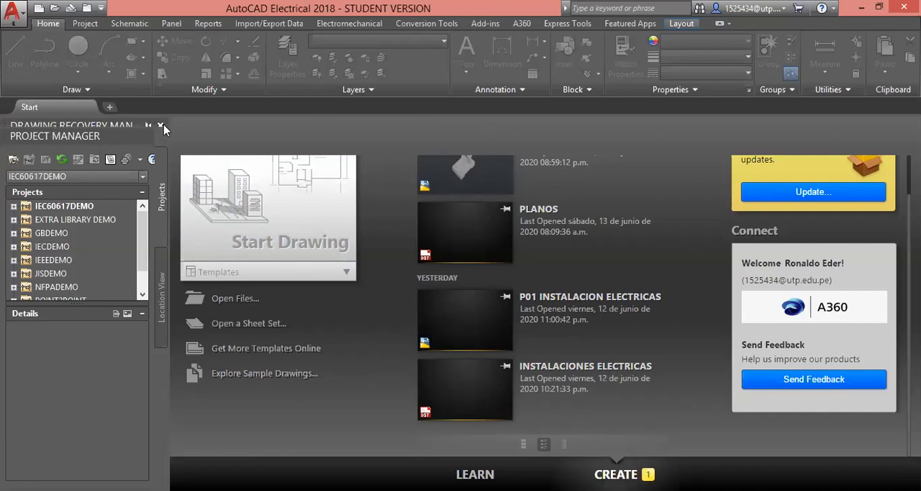
Step: Close the Drawing Recovery Manager and Project Manager palettes
left_click(161, 126)
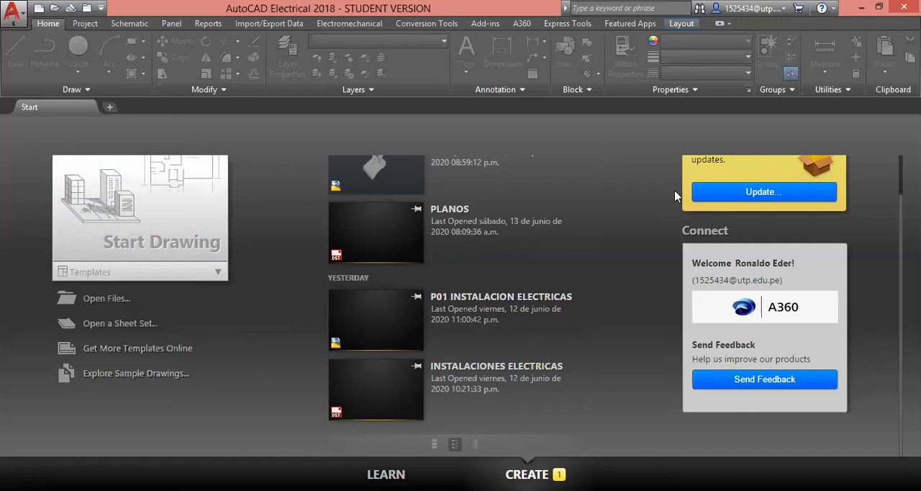
scroll(760, 217, "up", 1)
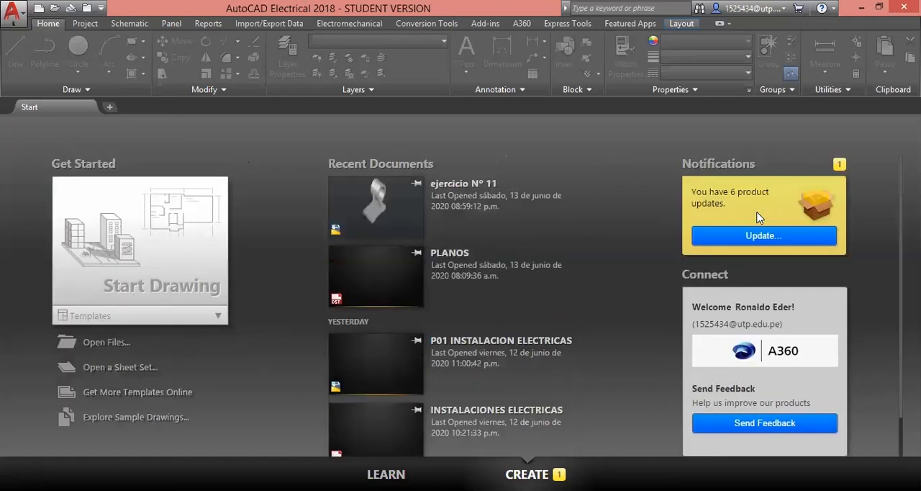
scroll(711, 206, "down", 1)
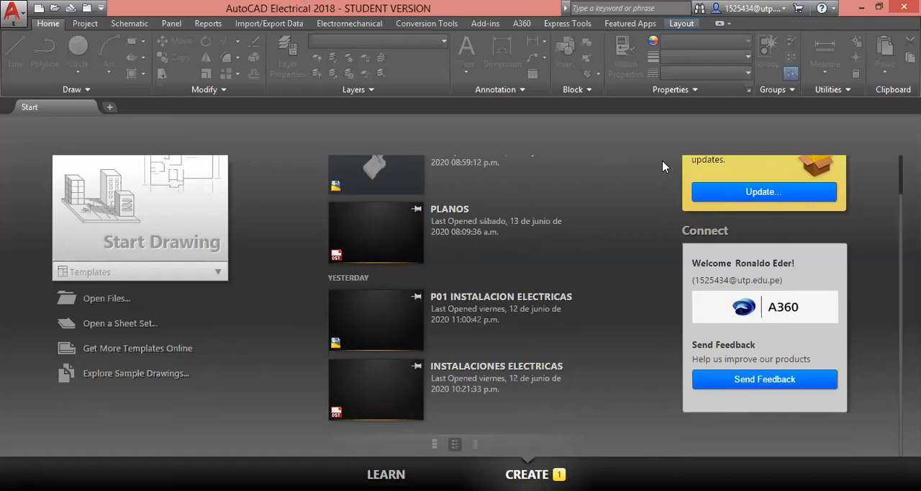
scroll(676, 203, "up", 1)
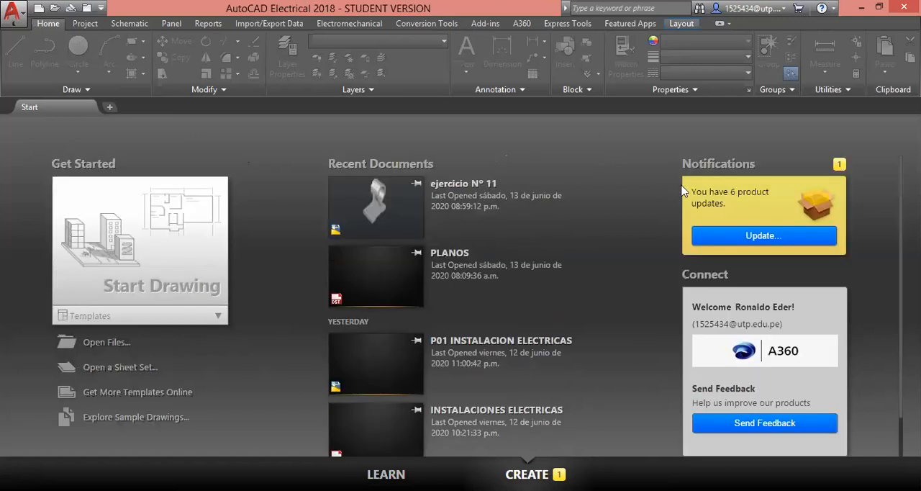
scroll(681, 190, "down", 1)
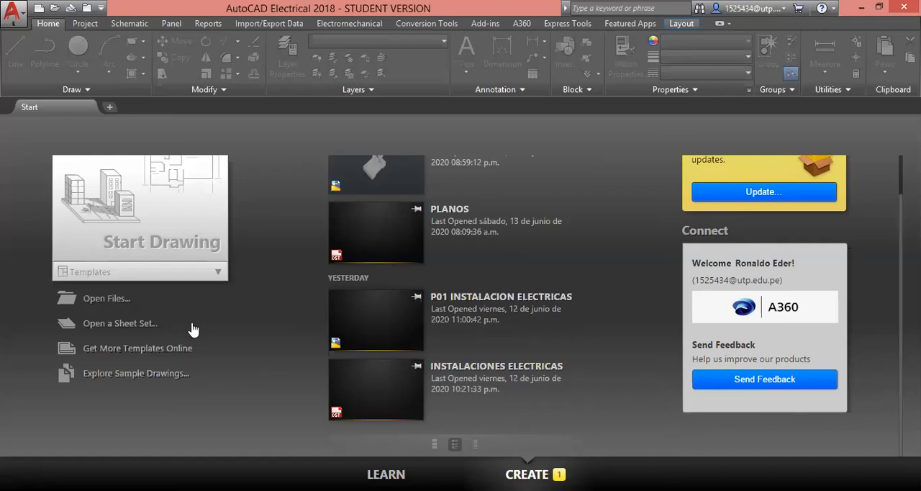
Step: Create a new drawing from the metric acadiso.dwt template
left_click(213, 275)
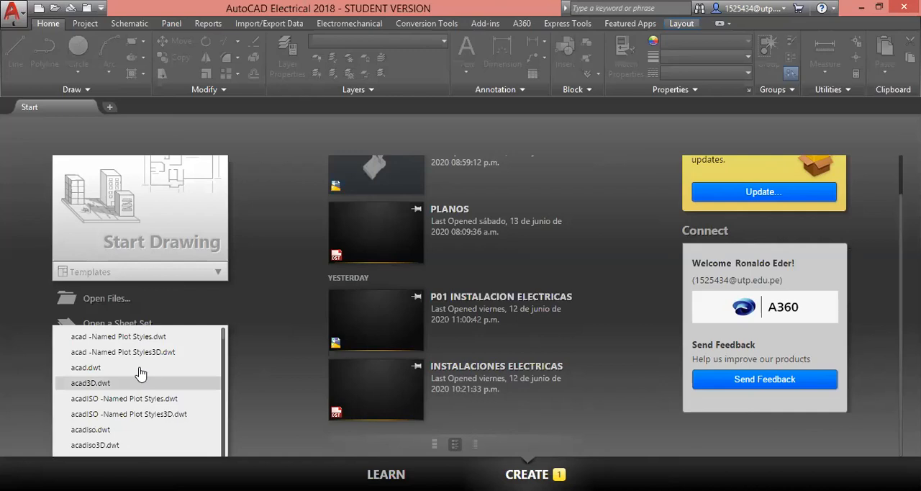
scroll(141, 374, "down", 2)
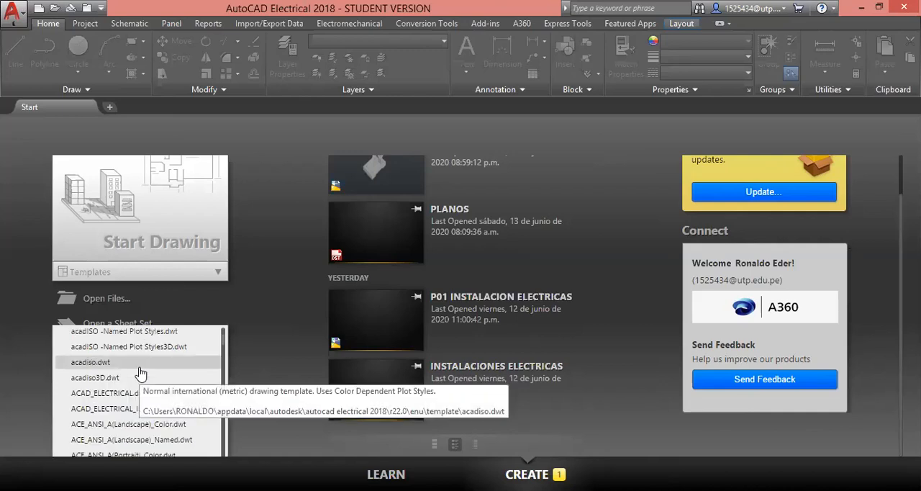
scroll(144, 378, "up", 2)
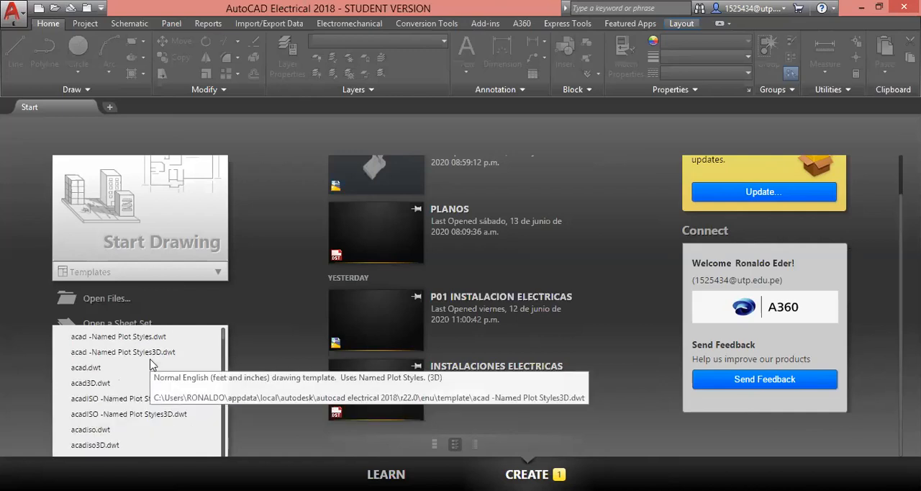
scroll(140, 388, "down", 2)
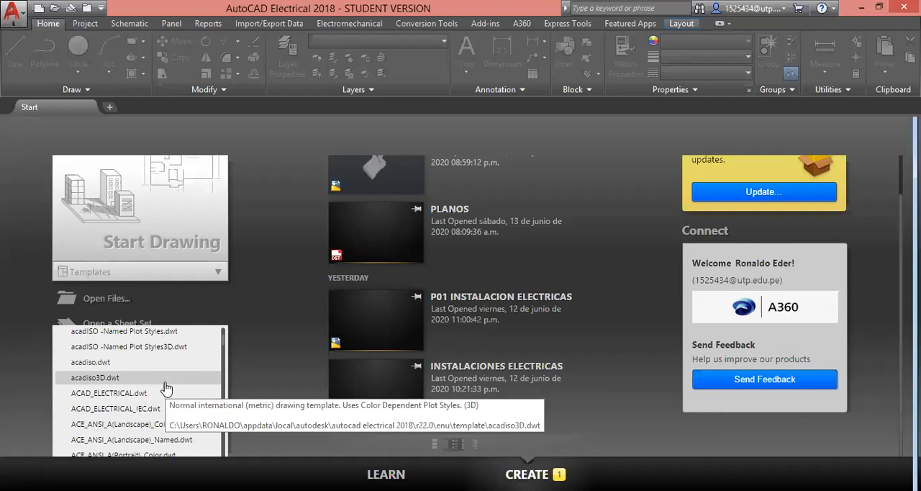
scroll(166, 389, "up", 2)
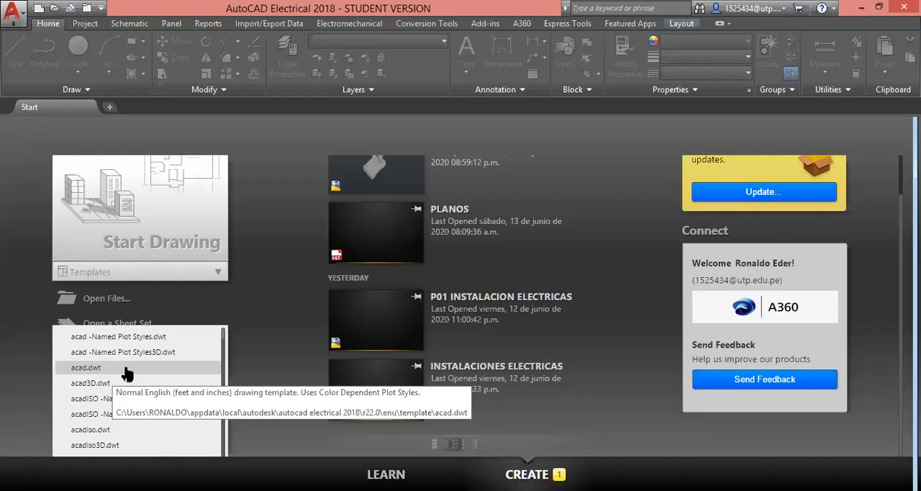
scroll(126, 373, "down", 3)
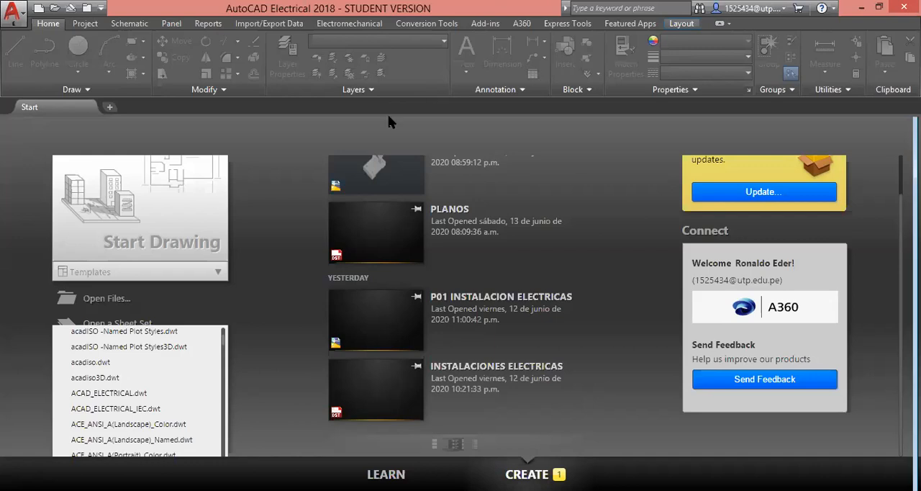
left_click(116, 368)
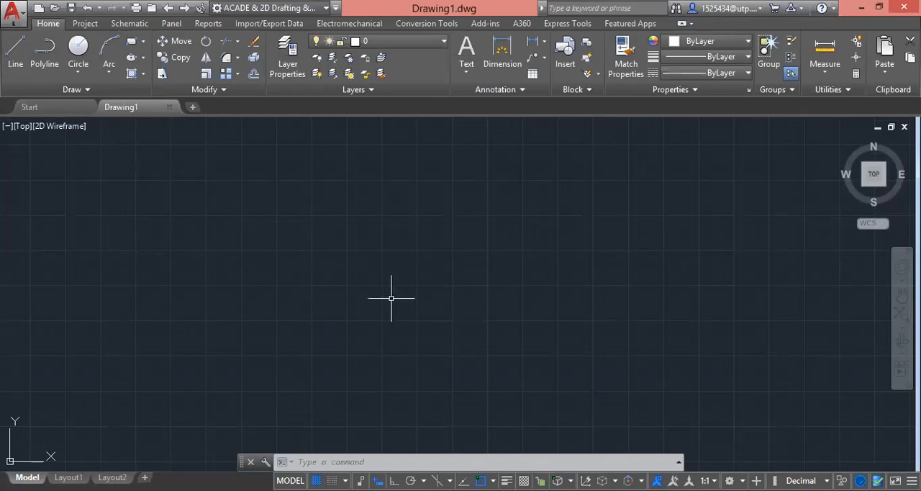
Step: Switch the workspace to 2D Drafting & Annotation
scroll(396, 292, "down", 3)
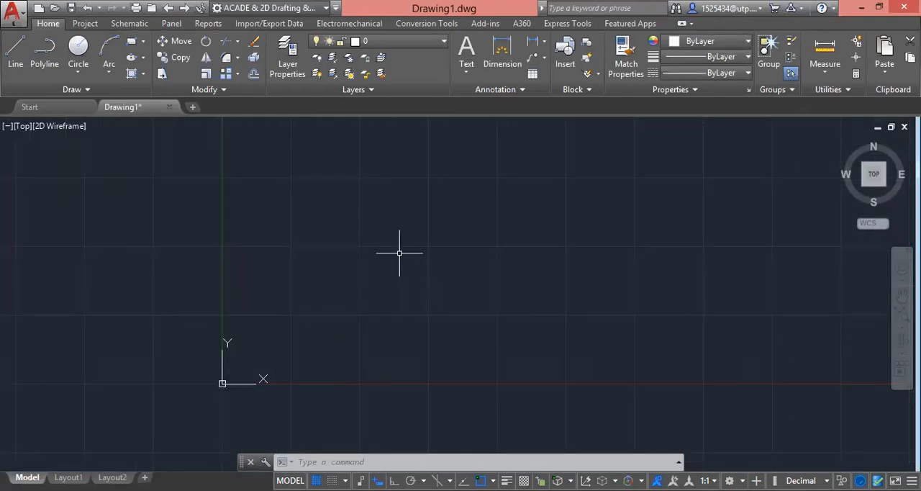
mouse_move(400, 253)
middle_mouse_down()
mouse_move(378, 301)
mouse_move(376, 259)
middle_mouse_up()
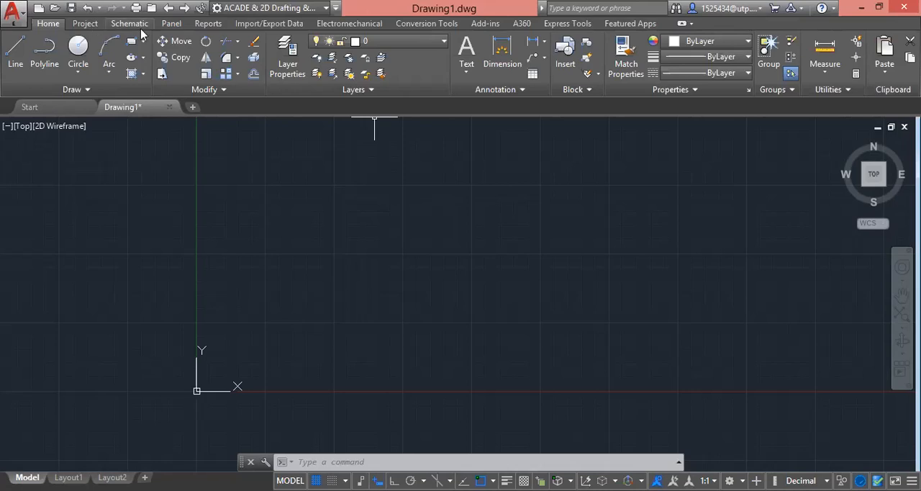
left_click(314, 15)
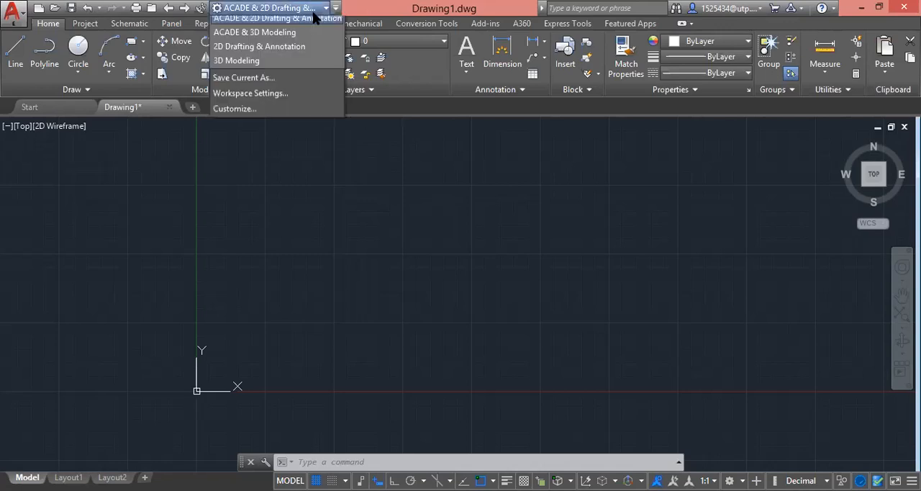
left_click(295, 51)
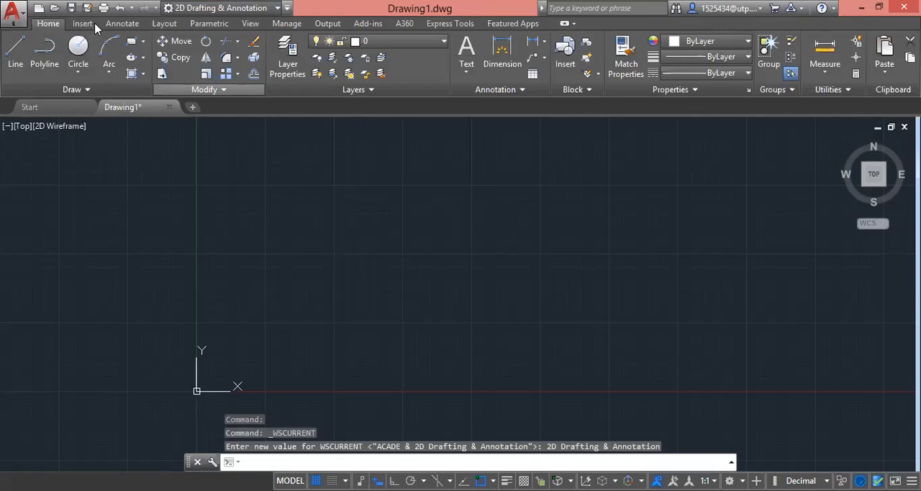
left_click(252, 157)
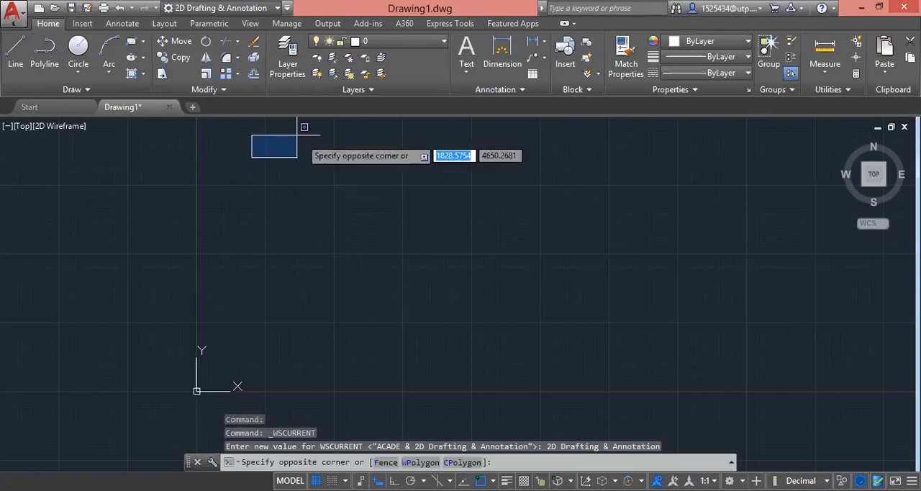
left_click(303, 149)
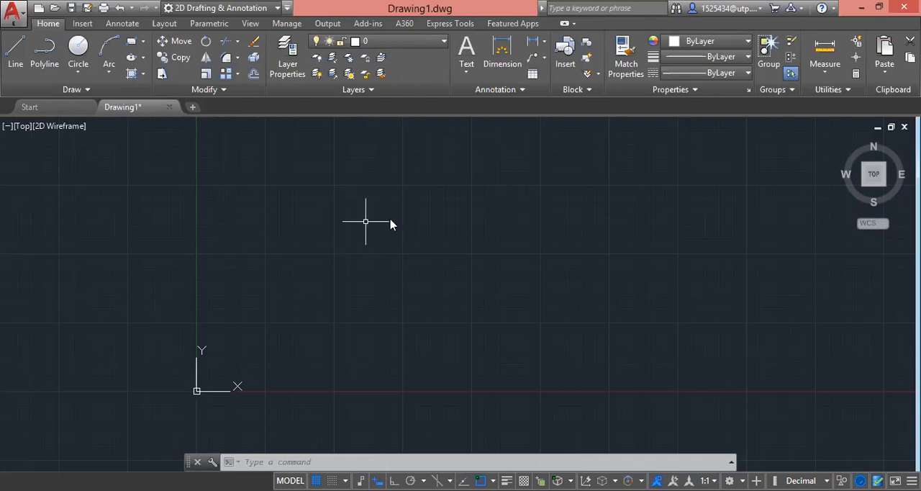
type("NAVBAR")
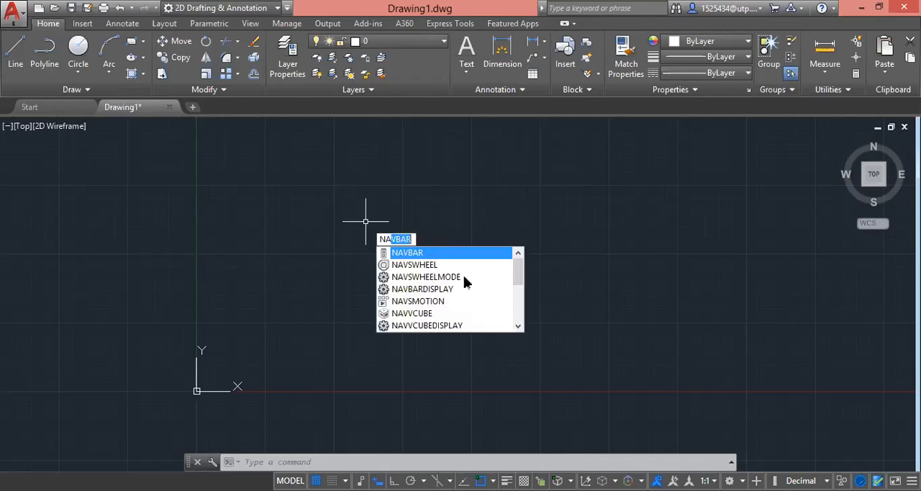
key("Return")
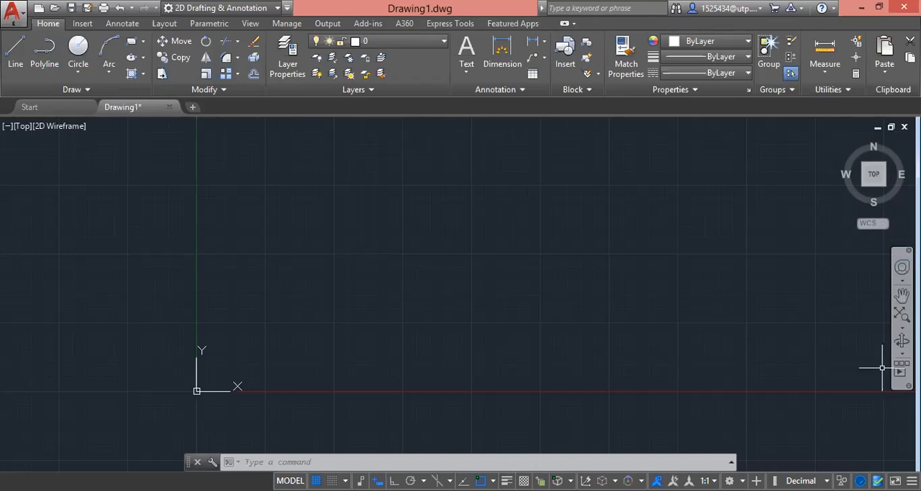
left_click(235, 462)
left_click(261, 464)
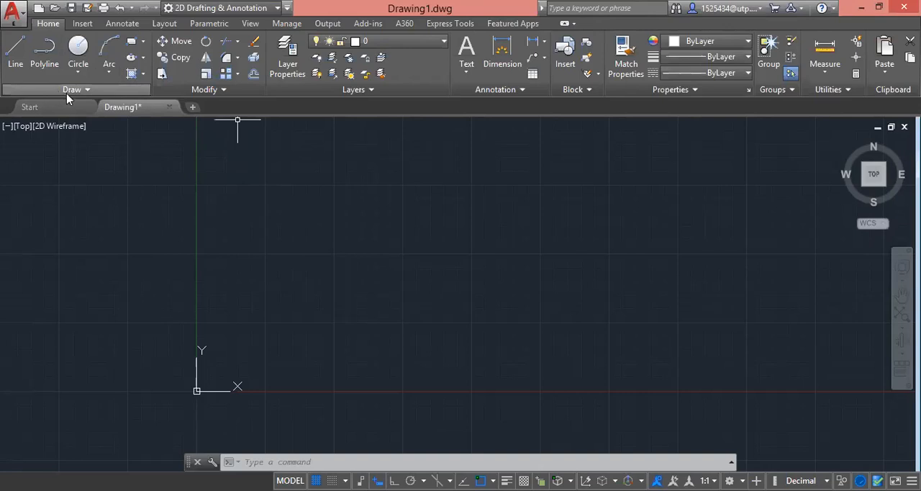
Step: Start a line with its first point at absolute coordinates 100,100
left_click(14, 45)
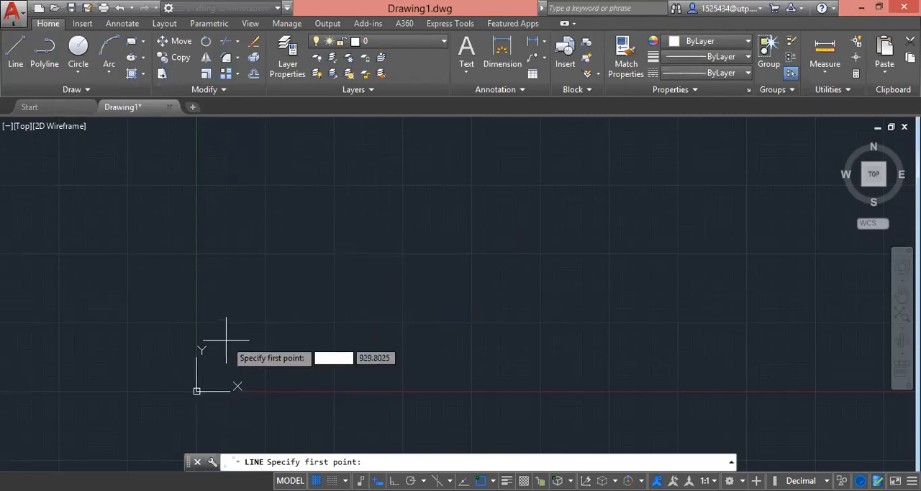
middle_click_drag(228, 335, 321, 257)
scroll(321, 257, "up", 2)
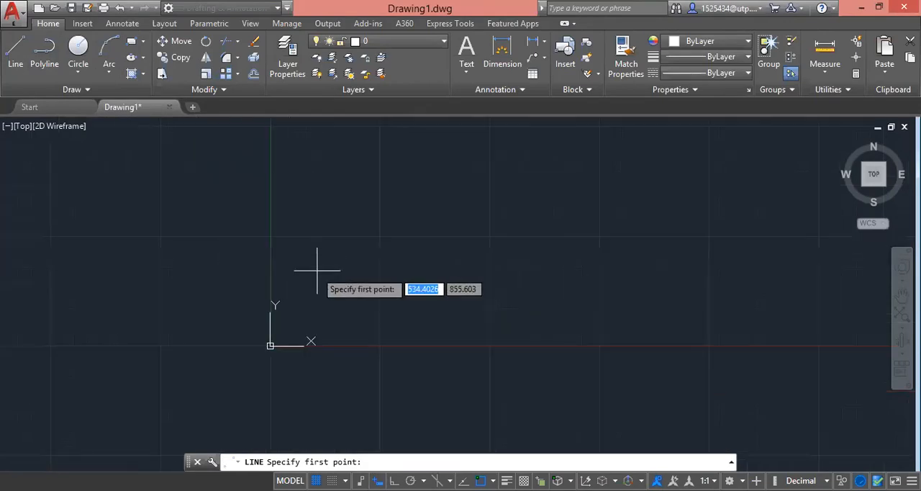
scroll(288, 322, "up", 2)
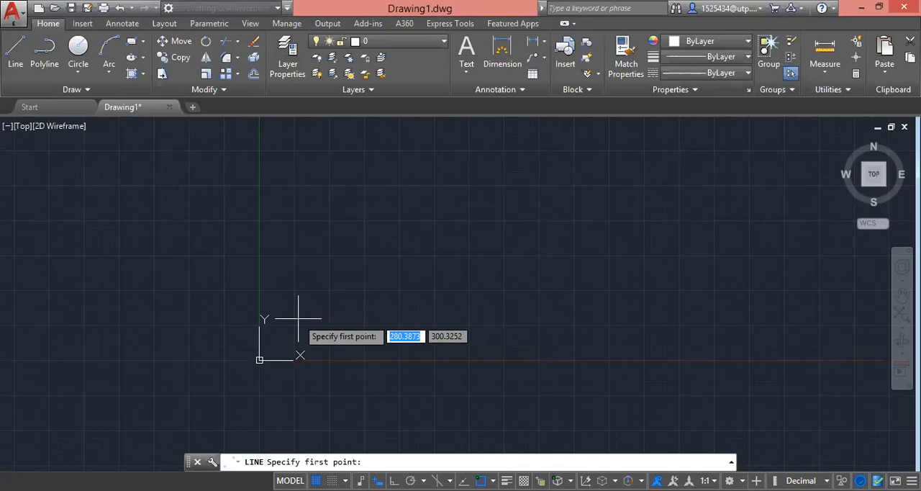
type("100,100")
key("Return")
Step: Turn on Ortho mode, draw the line 150 units horizontally in the positive X direction and end the command
scroll(298, 370, "up", 2)
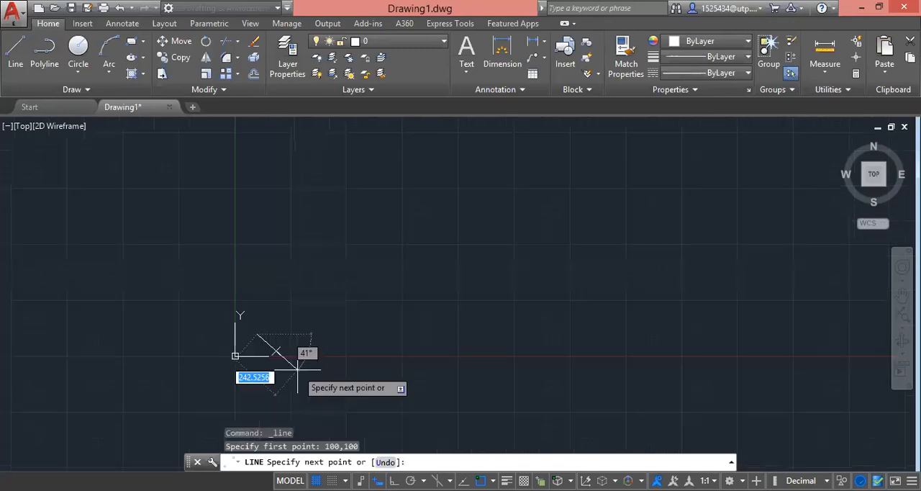
scroll(254, 343, "up", 6)
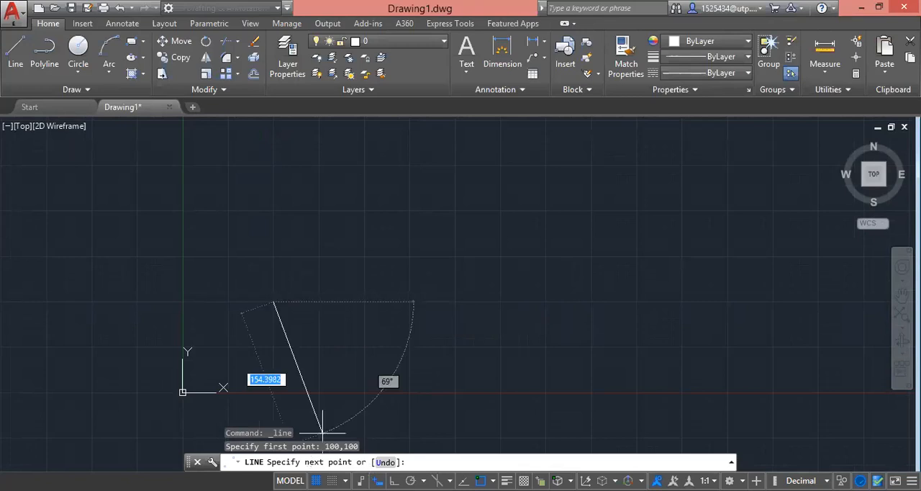
key("F8")
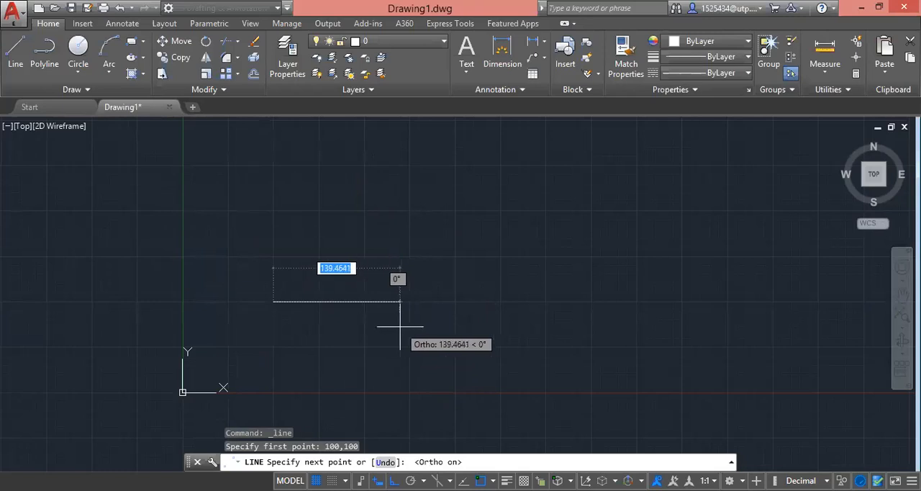
type("140")
key("BackSpace")
key("BackSpace")
type("50")
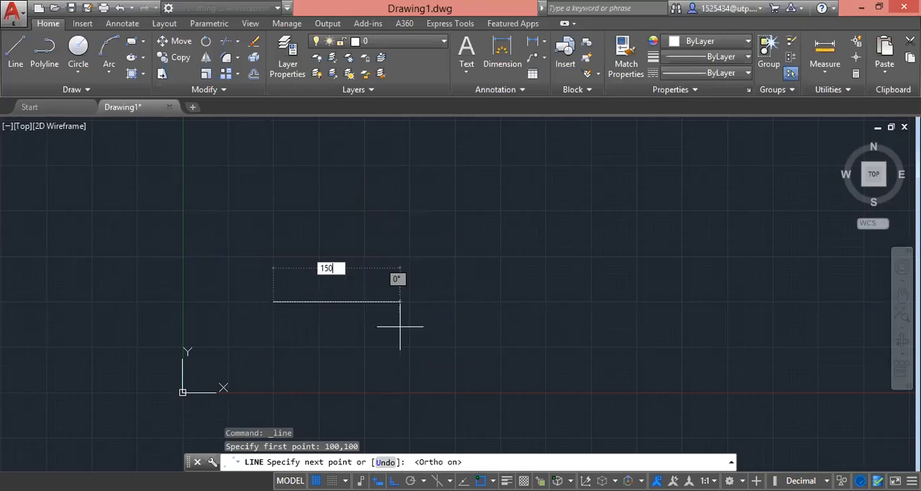
key("Return")
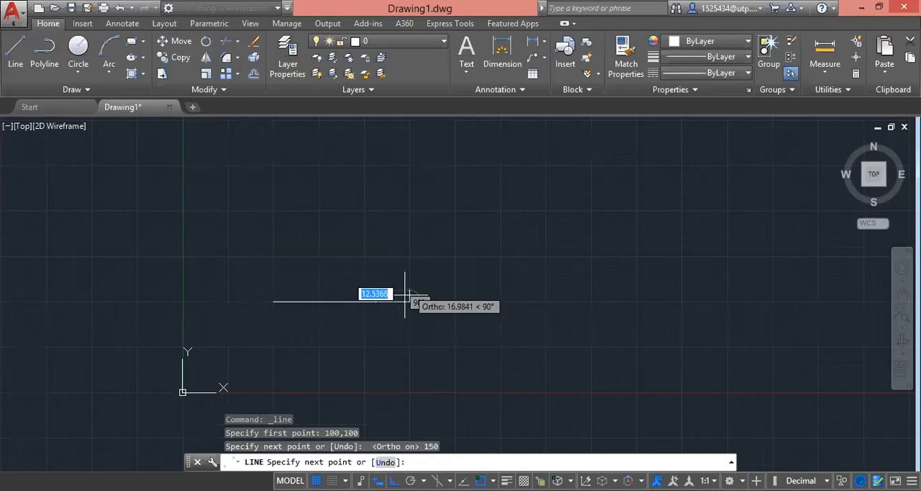
key("Escape")
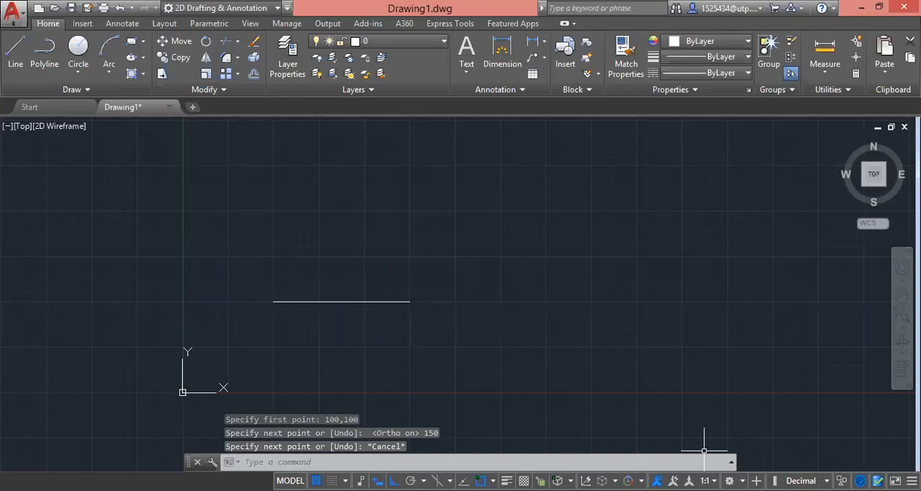
Step: Select the horizontal line and examine the grip at its start point
left_click(414, 310)
left_click(323, 300)
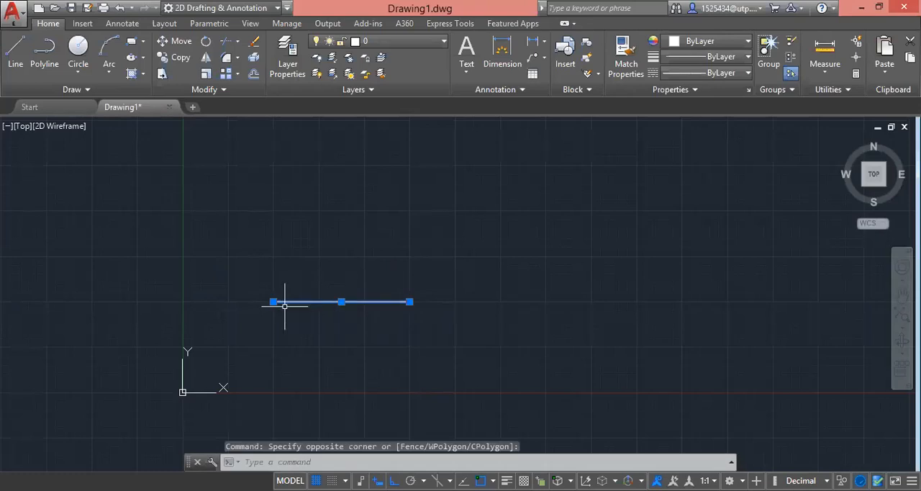
mouse_move(274, 301)
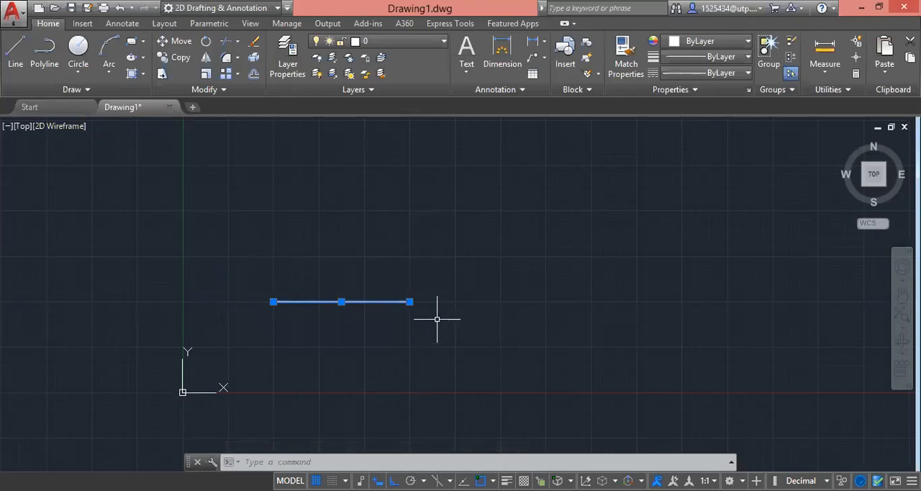
Step: Start a new line with its first point at absolute coordinates 100,100 and turn off Ortho mode
left_click(17, 49)
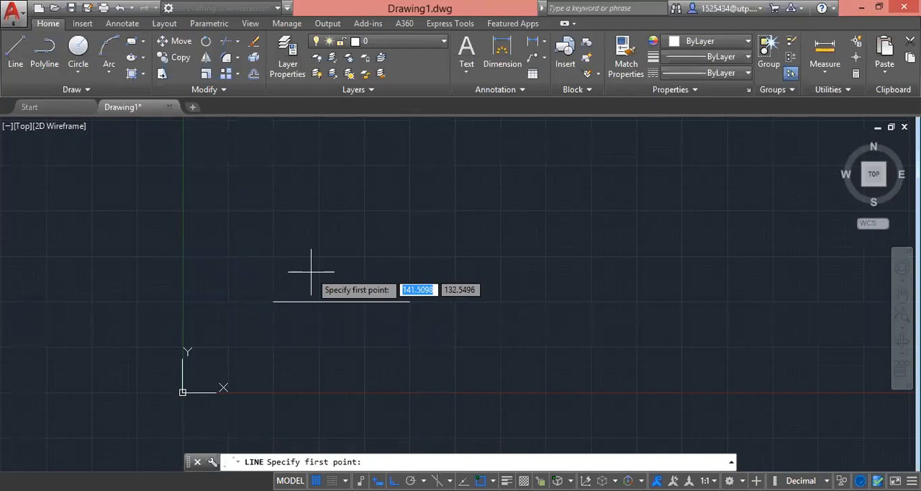
type("100")
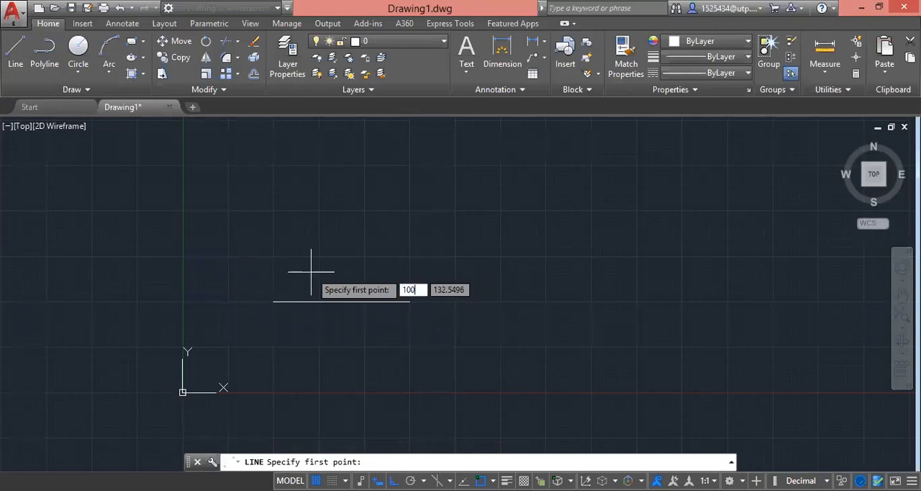
key("Return")
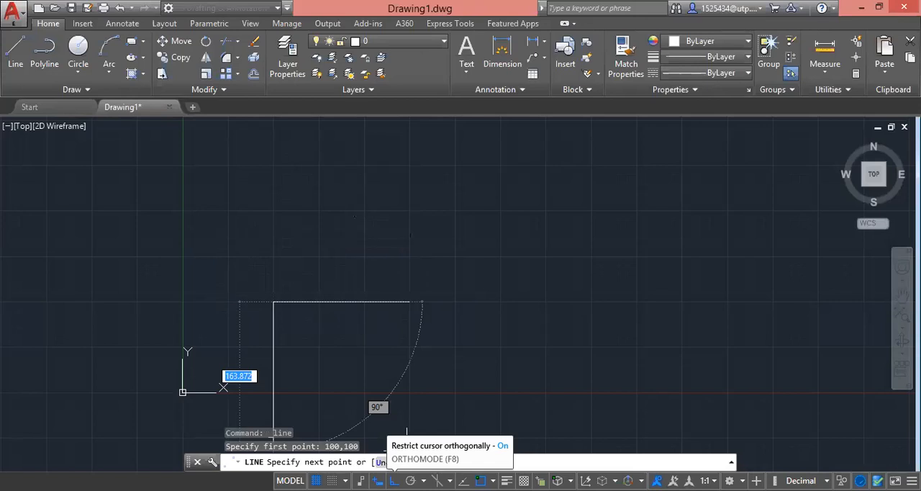
left_click(394, 480)
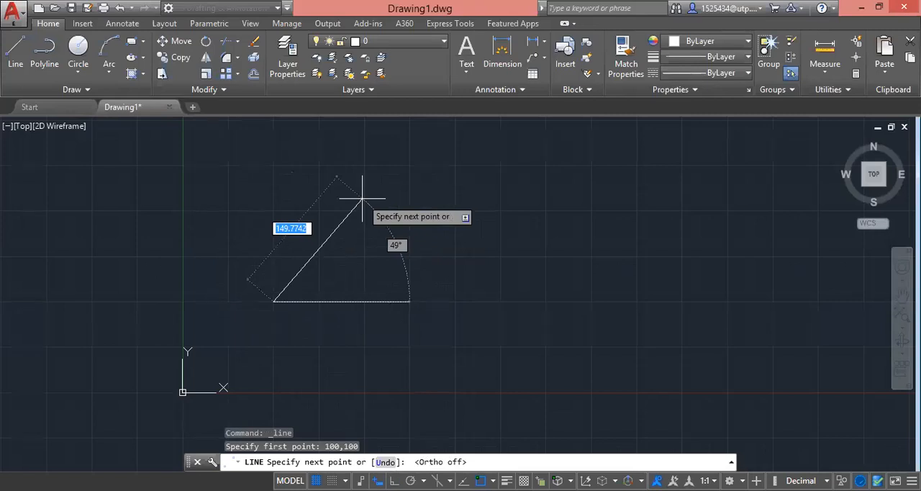
Step: Draw the line 100 units long at an angle of 45° from the first point and end the command
key("Tab")
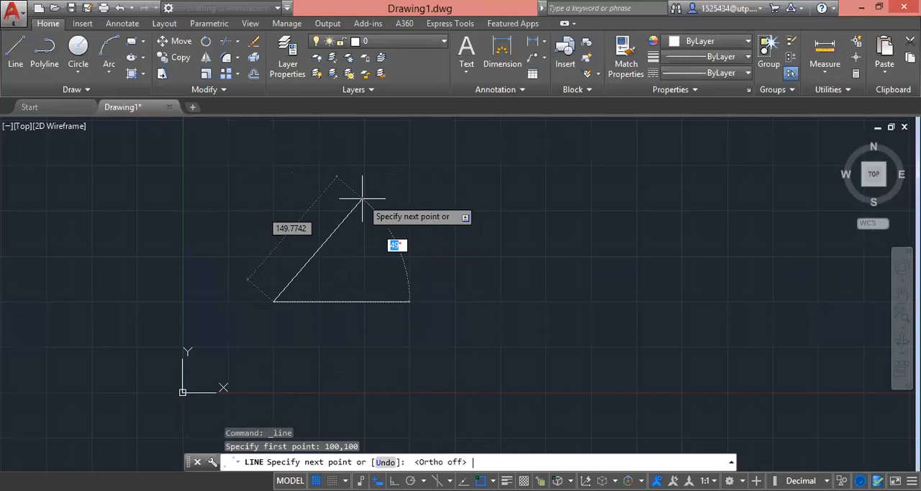
type("45")
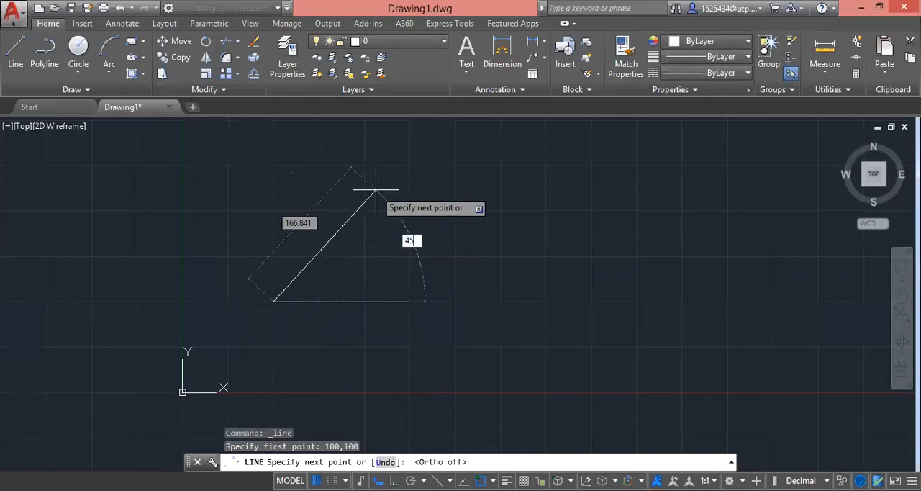
key("Tab")
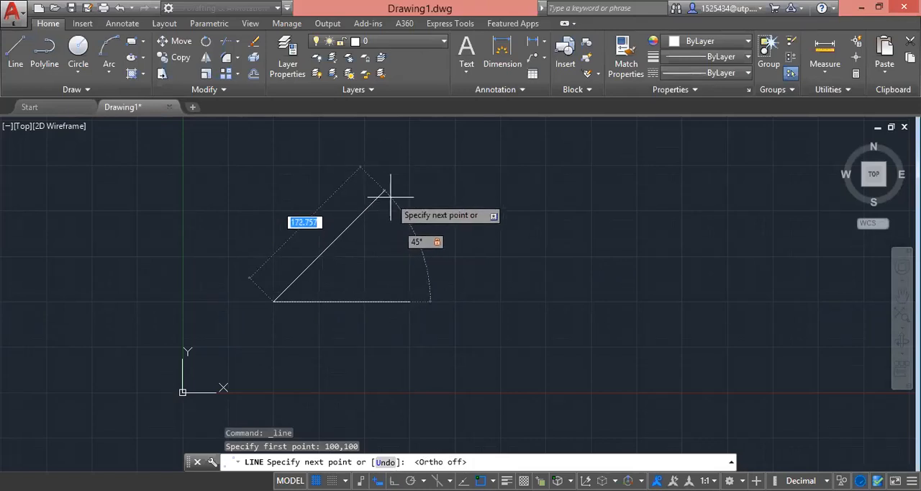
type("100")
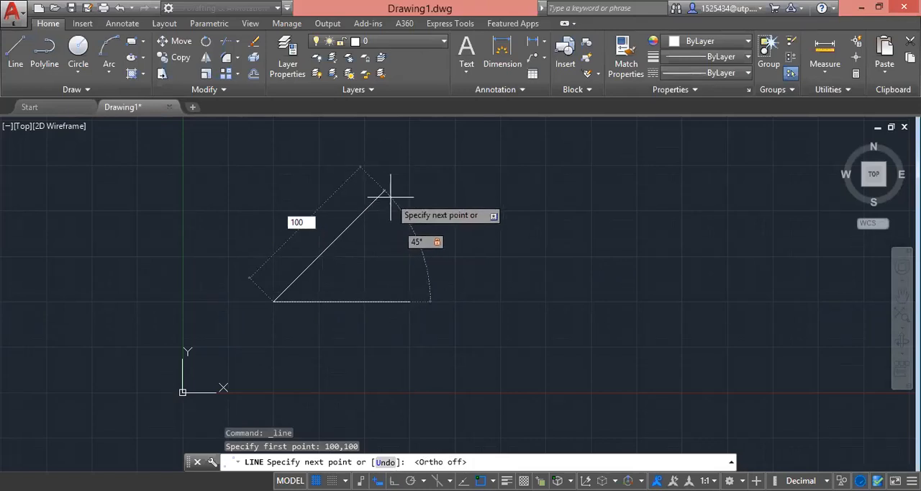
key("Return")
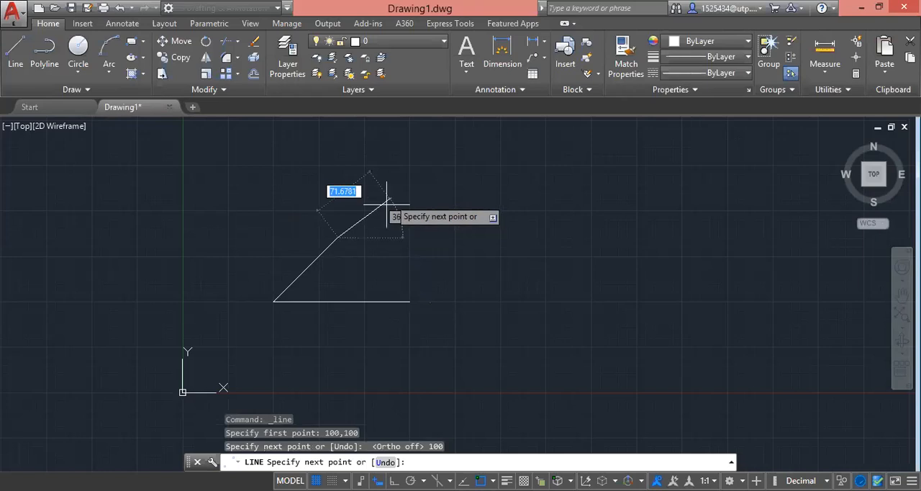
key("Escape")
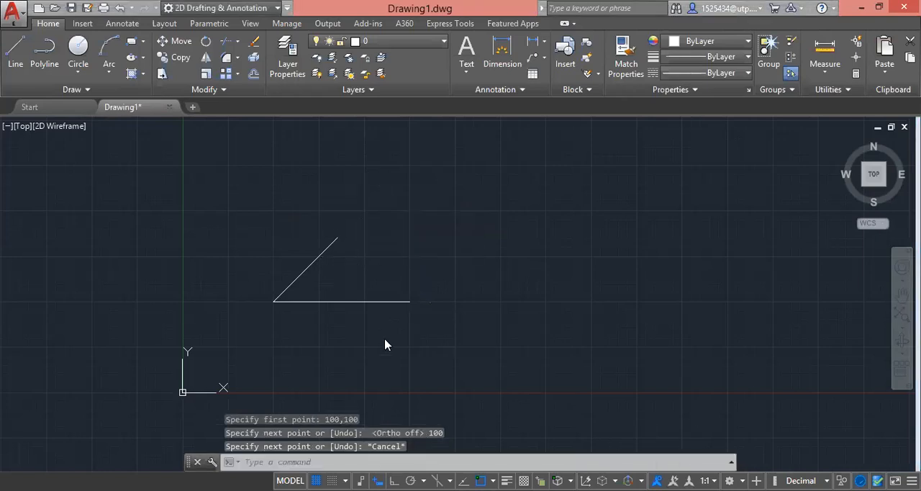
left_click(396, 323)
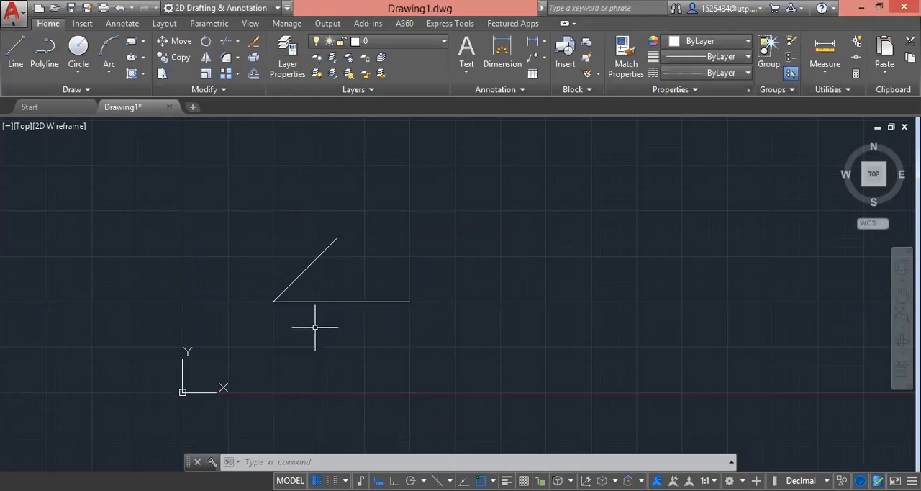
scroll(346, 313, "up", 4)
scroll(366, 301, "down", 2)
left_click(400, 233)
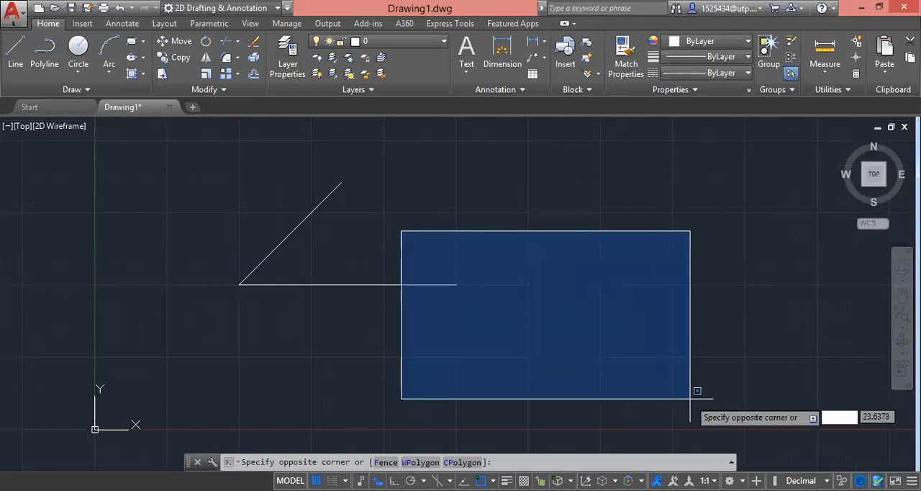
left_click(655, 335)
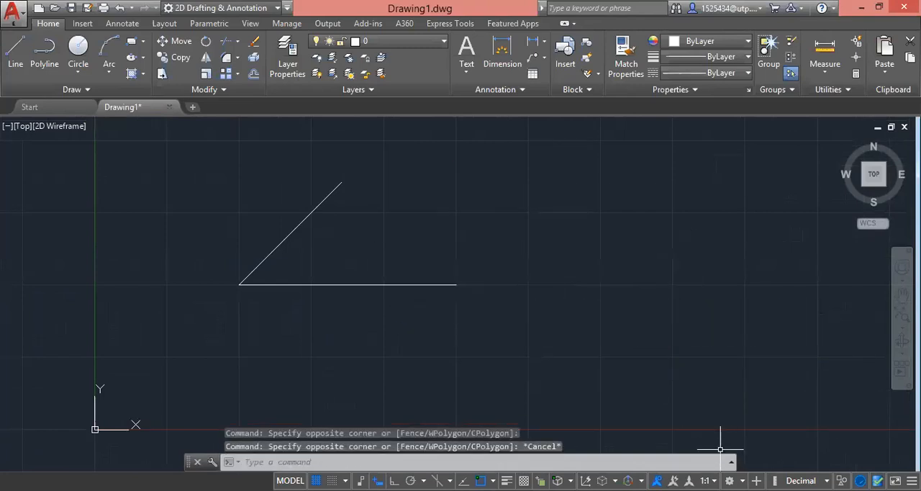
Step: Dimension the angle between the inclined line and the horizontal line, placing the arc between the two lines near their shared corner
left_click(504, 66)
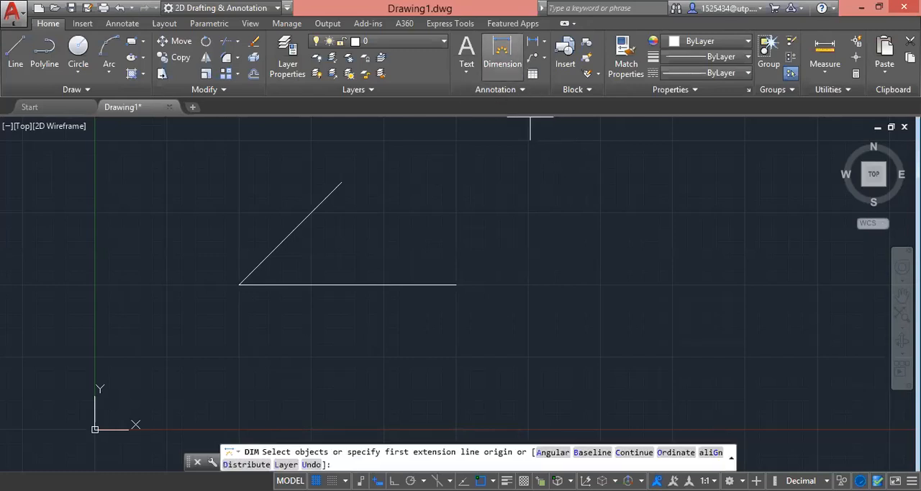
left_click(325, 199)
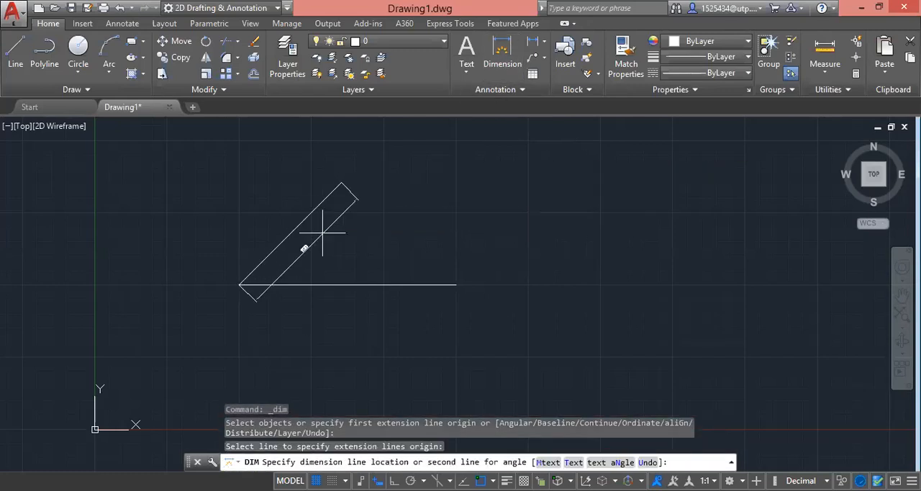
left_click(297, 285)
scroll(292, 263, "up", 4)
scroll(371, 238, "down", 2)
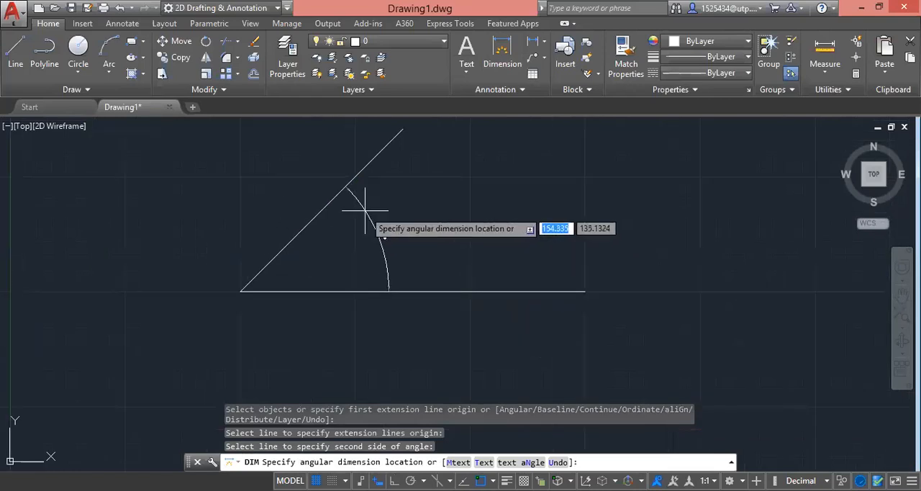
scroll(353, 242, "down", 3)
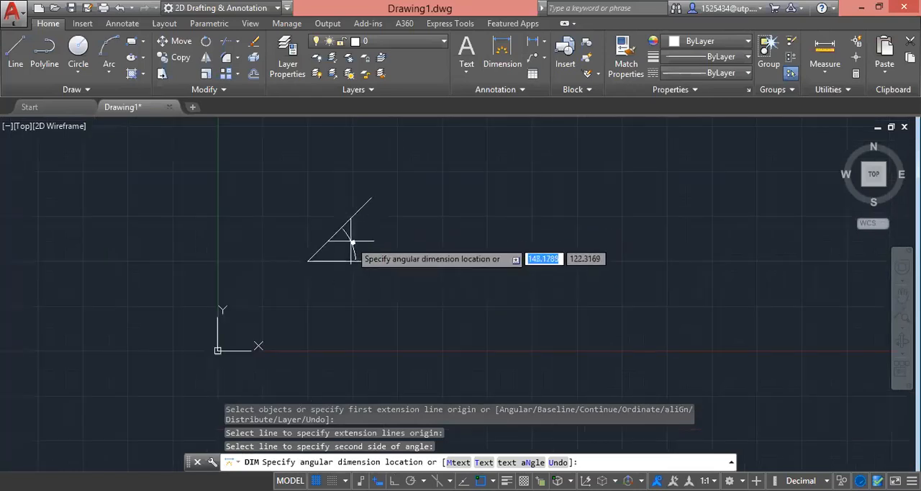
scroll(353, 242, "up", 2)
scroll(346, 245, "up", 4)
left_click(319, 276)
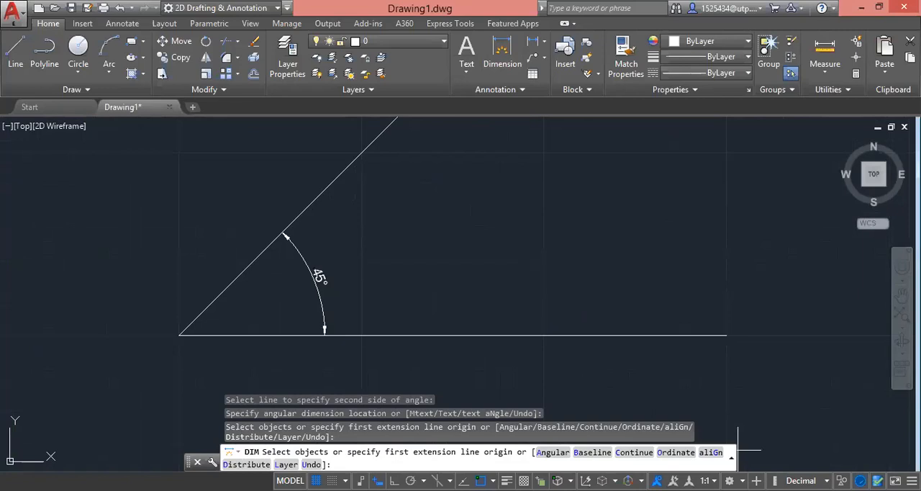
Step: Add an aligned dimension between the inclined line's endpoints, placed on its upper-left side, and end the Dimension command
scroll(418, 206, "down", 2)
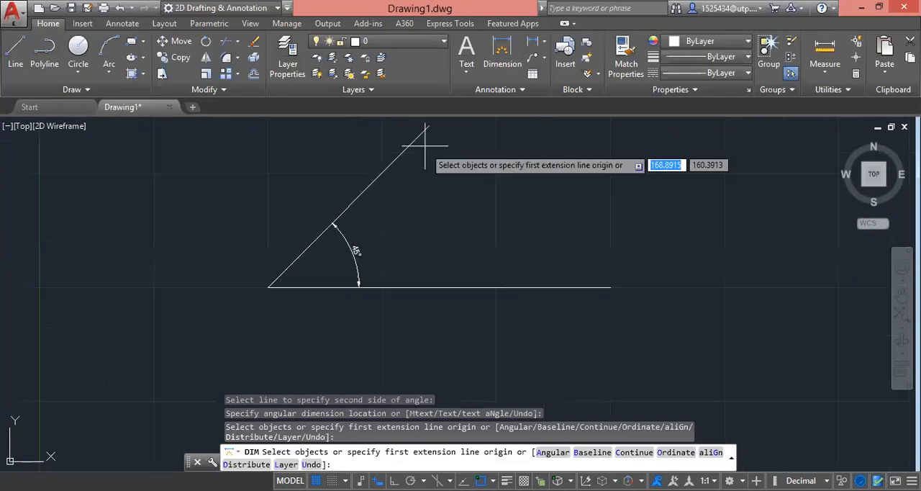
scroll(426, 147, "down", 2)
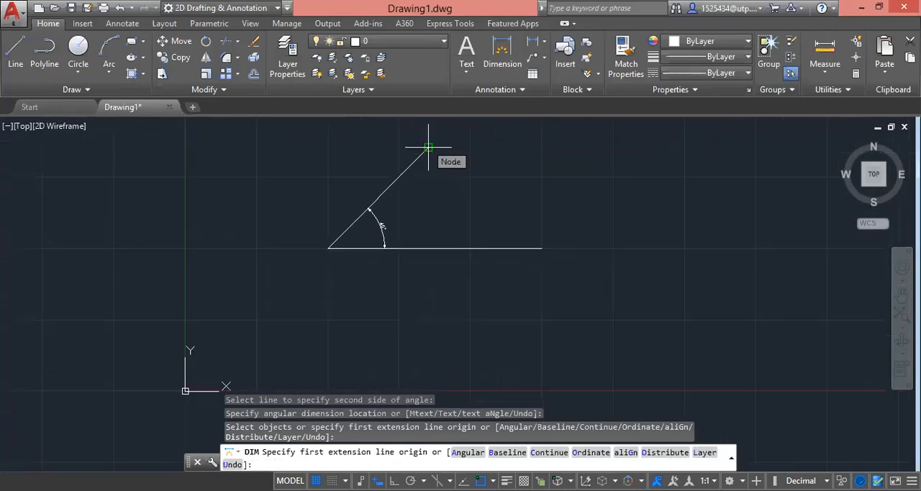
left_click(429, 146)
scroll(324, 255, "up", 2)
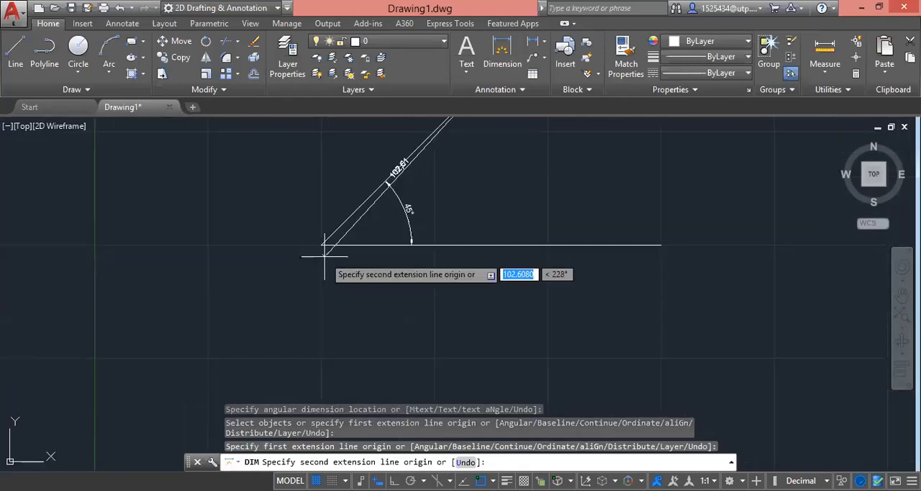
left_click(322, 243)
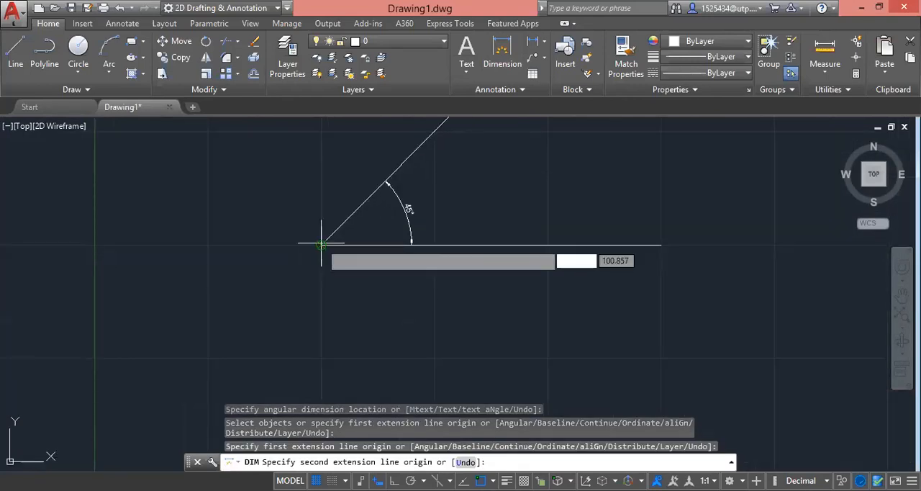
scroll(318, 219, "down", 5)
scroll(349, 184, "up", 5)
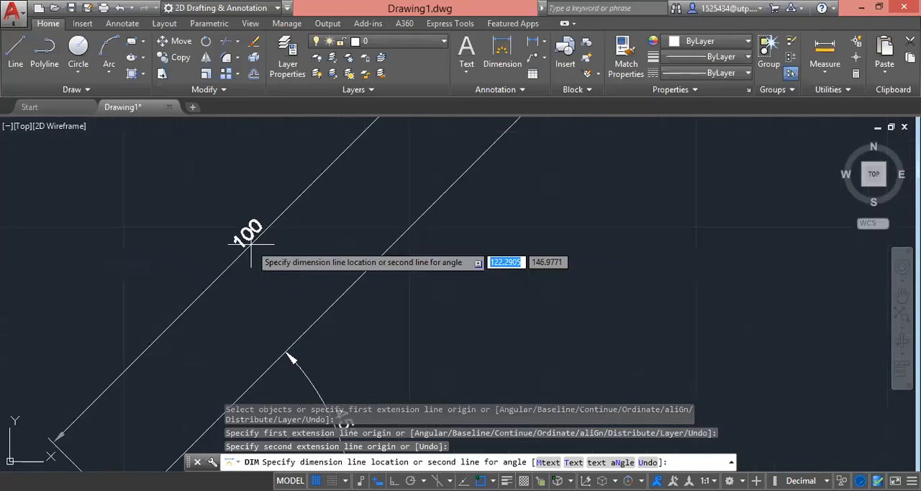
scroll(252, 247, "down", 2)
left_click(257, 248)
scroll(298, 279, "down", 3)
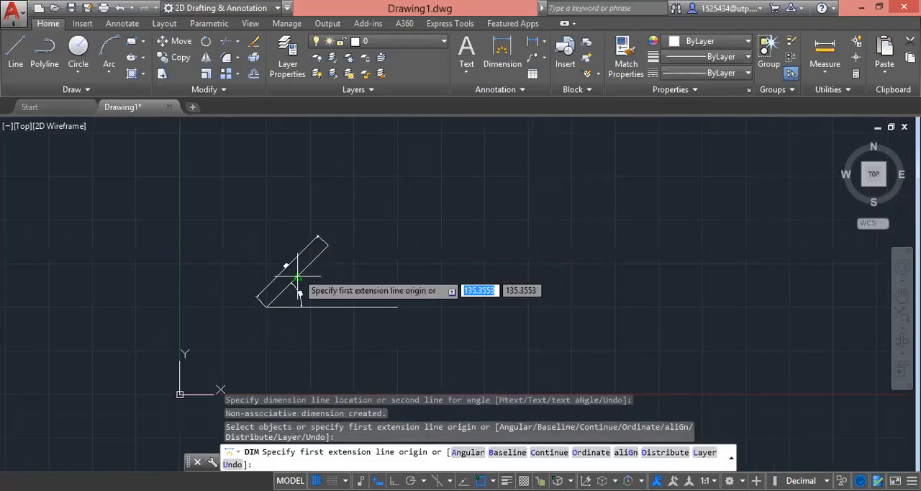
scroll(282, 267, "up", 5)
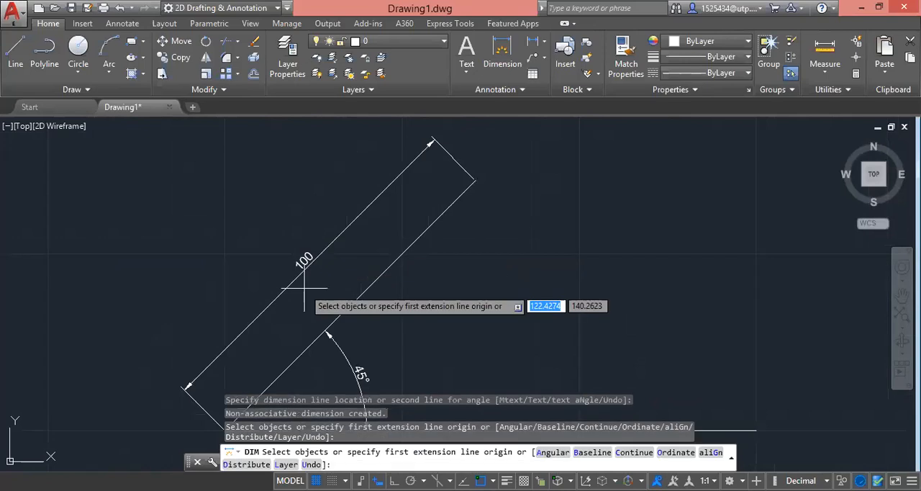
key("Escape")
scroll(468, 279, "down", 3)
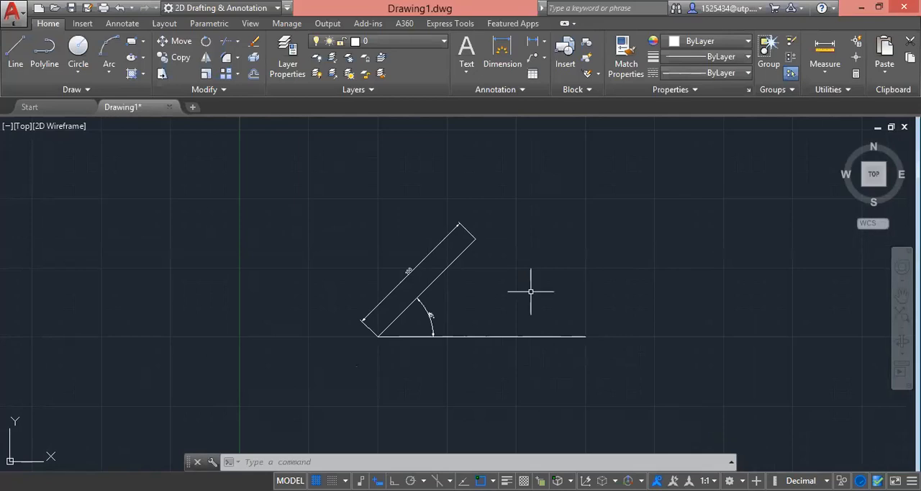
left_click(606, 366)
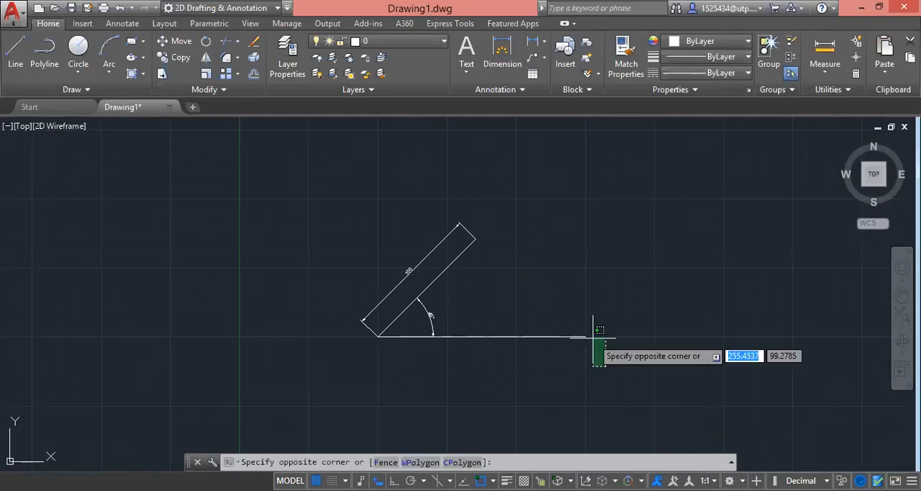
left_click(594, 332)
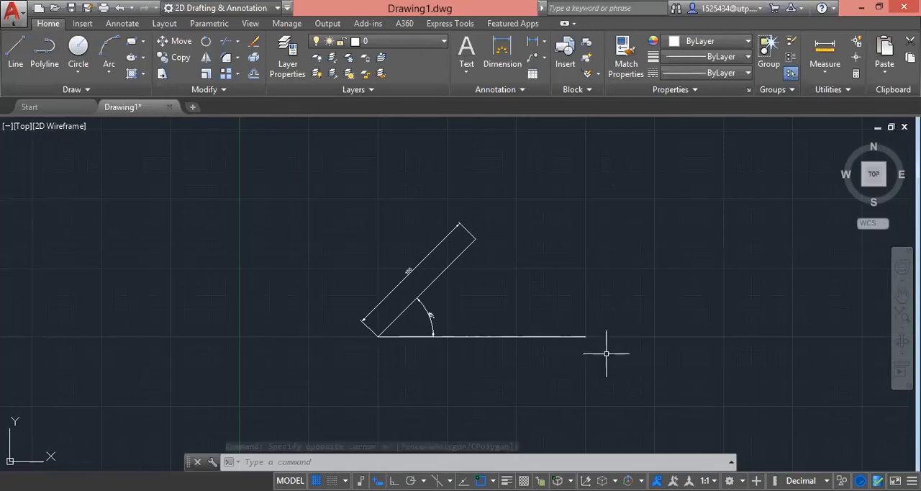
left_click(607, 353)
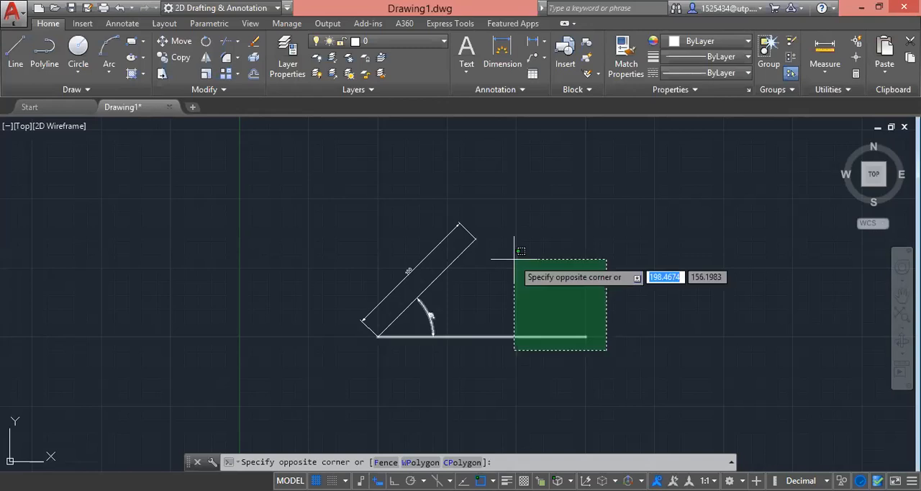
left_click(595, 333)
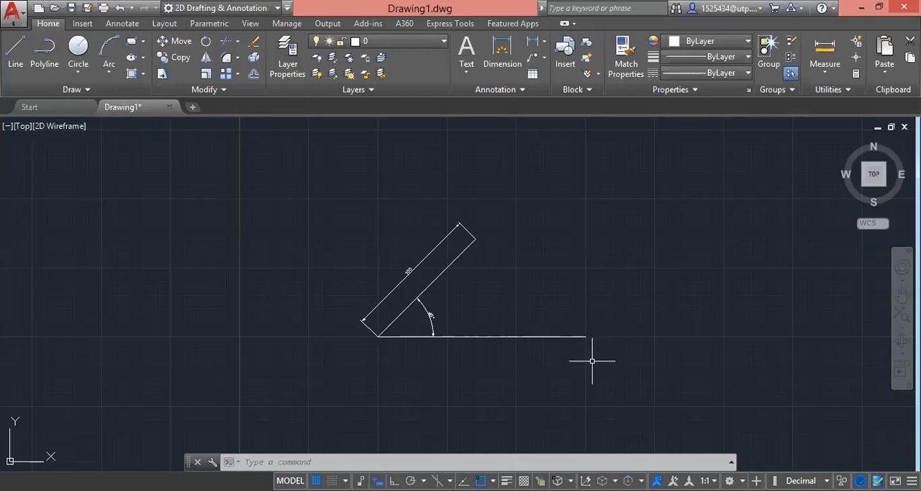
Step: Start a line at a free point above the inclined line, turn on Ortho mode, and draw a horizontal side 100 units long to the right
scroll(492, 357, "down", 5)
scroll(492, 357, "up", 4)
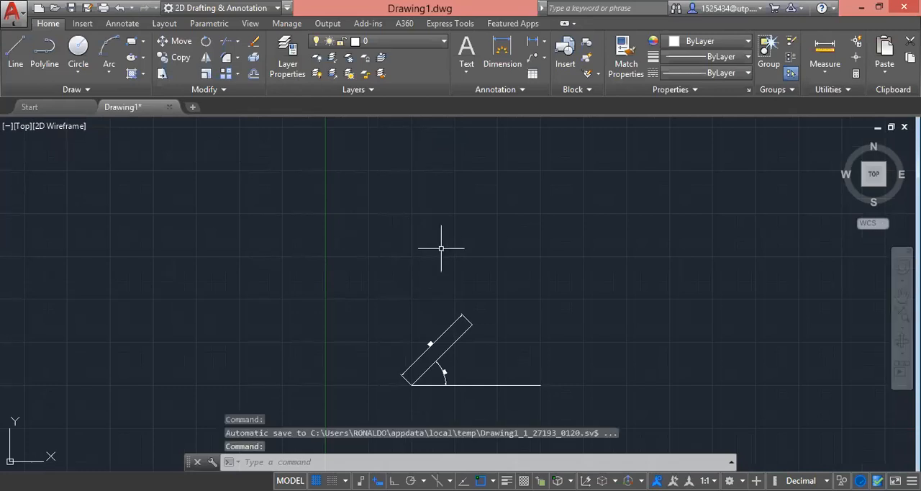
left_click(24, 56)
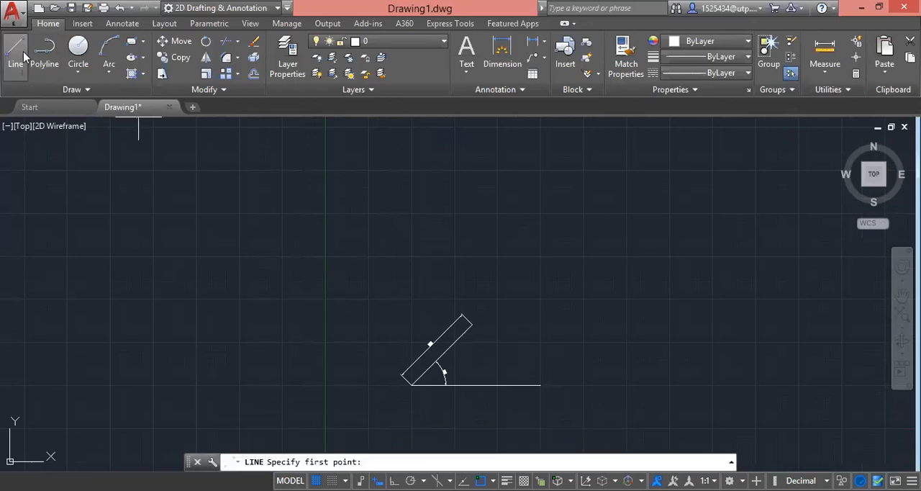
left_click(399, 241)
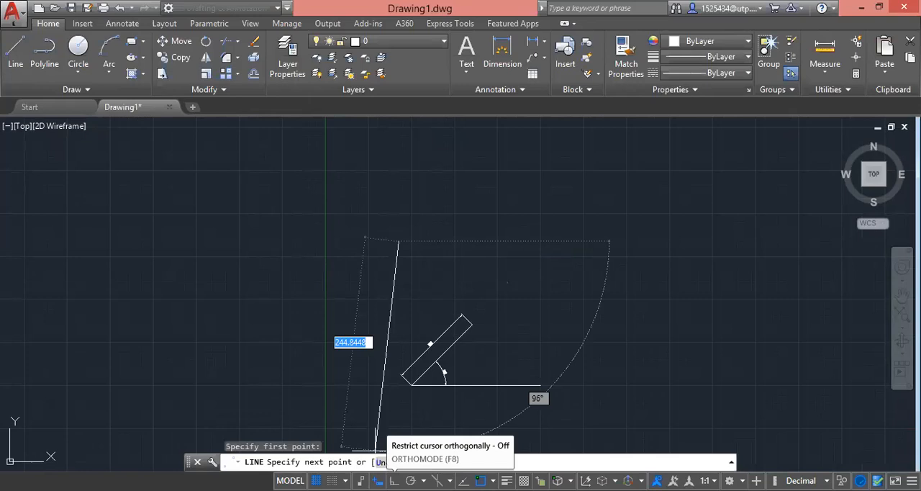
left_click(378, 480)
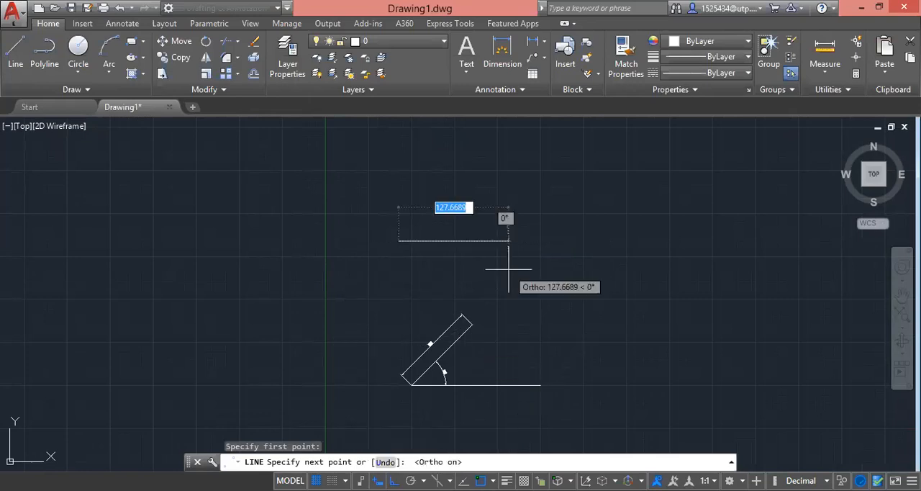
type("1000")
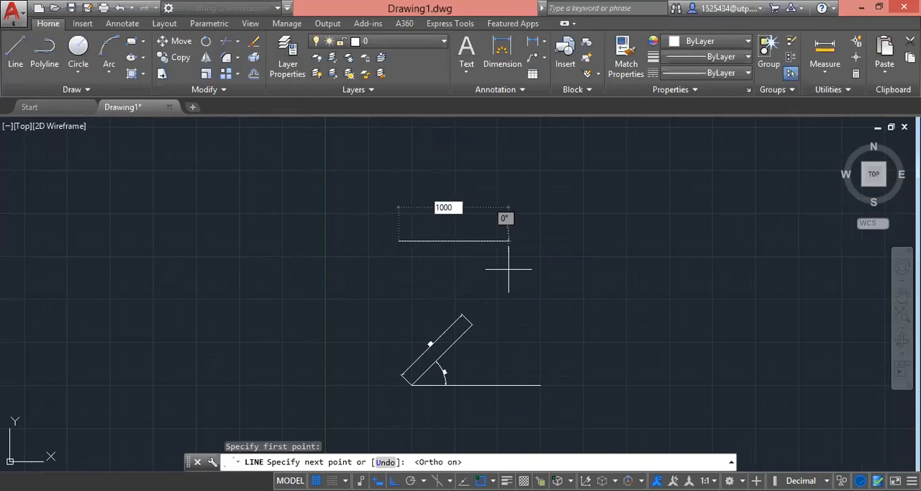
key("BackSpace")
key("Return")
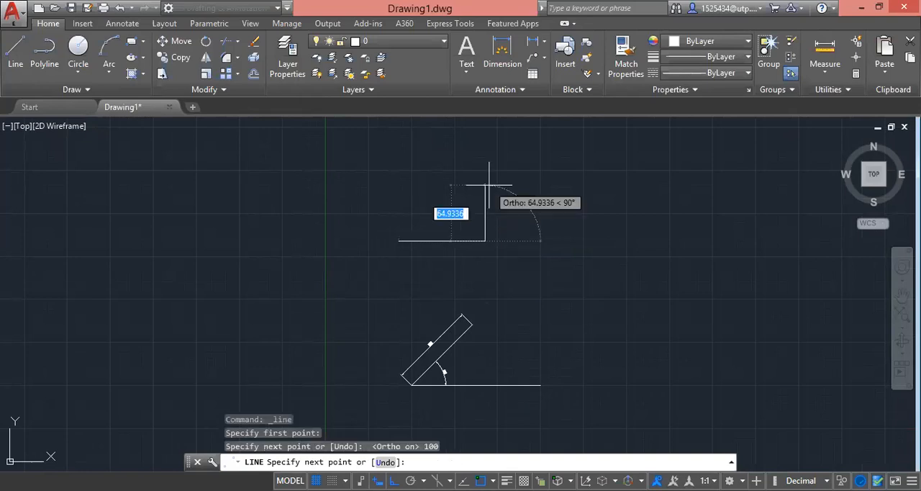
Step: Continue with 100-unit sides upward and to the left, and complete the square with the Close option
type("100")
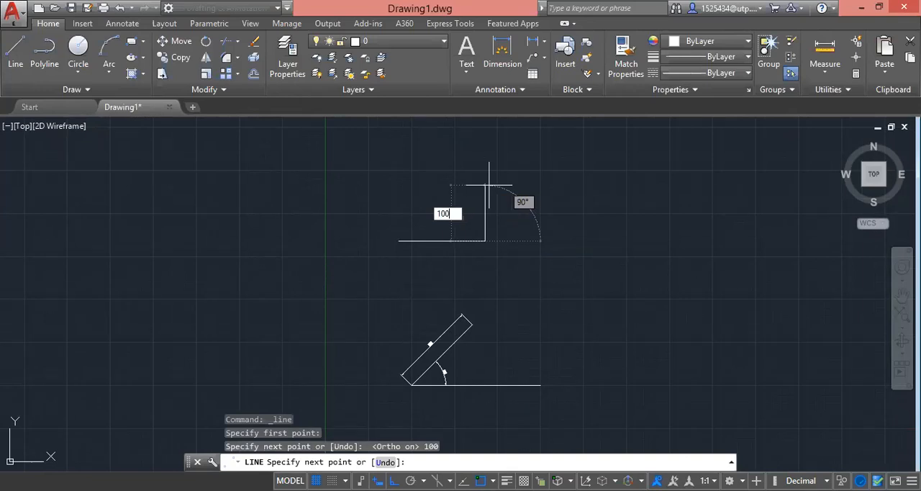
key("Return")
type("100")
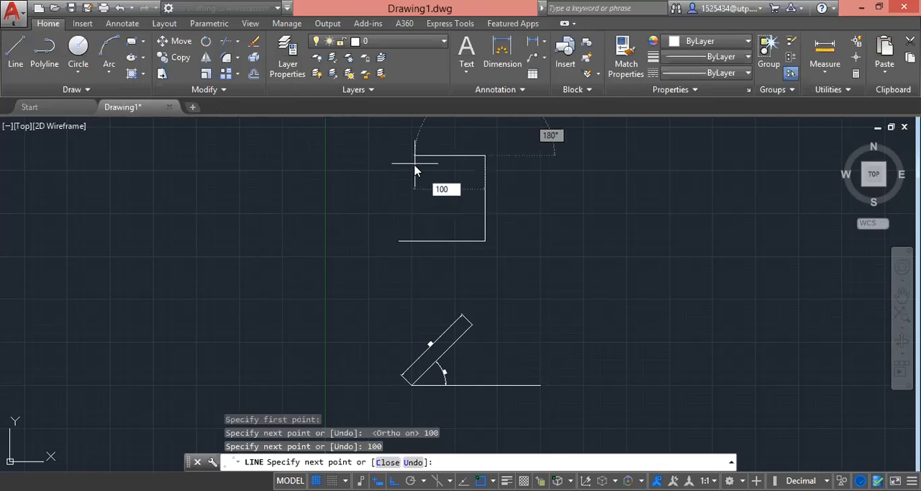
key("Return")
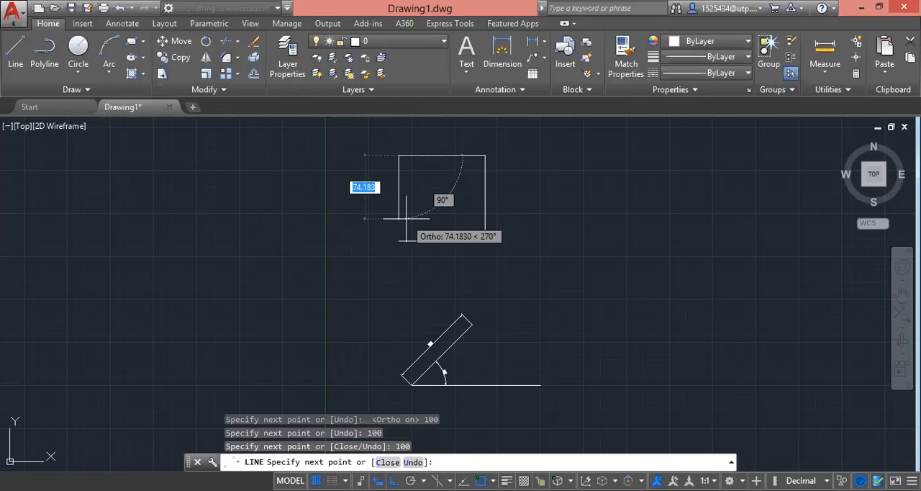
type("c")
key("Return")
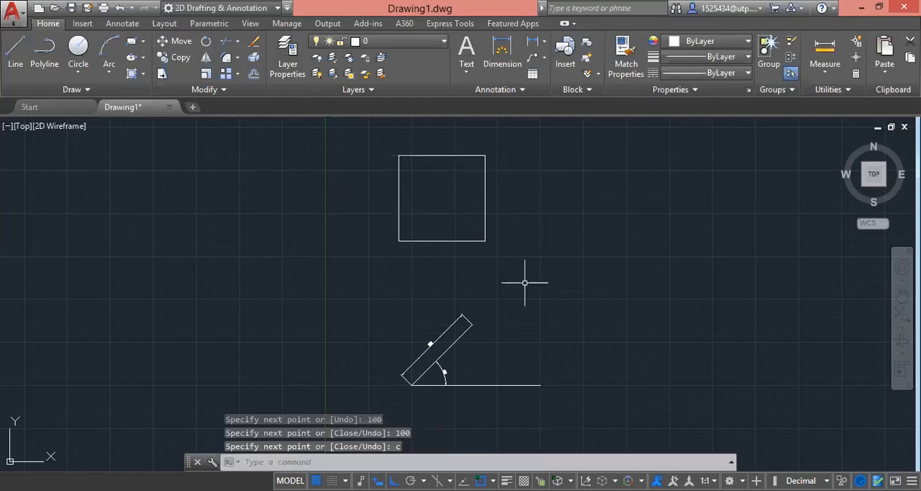
left_click(531, 271)
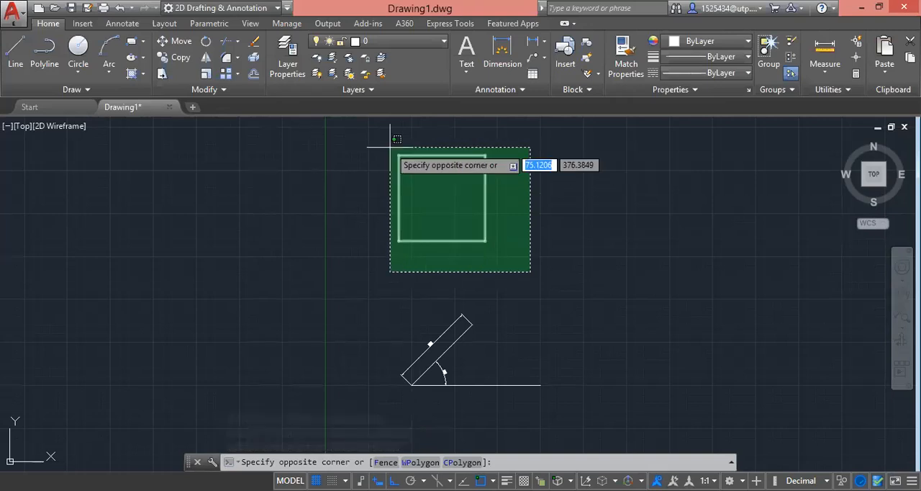
key("Escape")
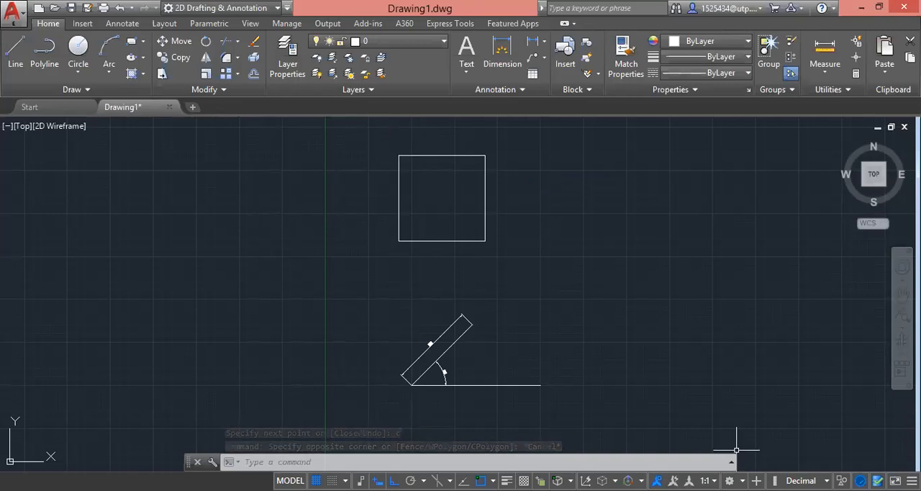
left_click(533, 198)
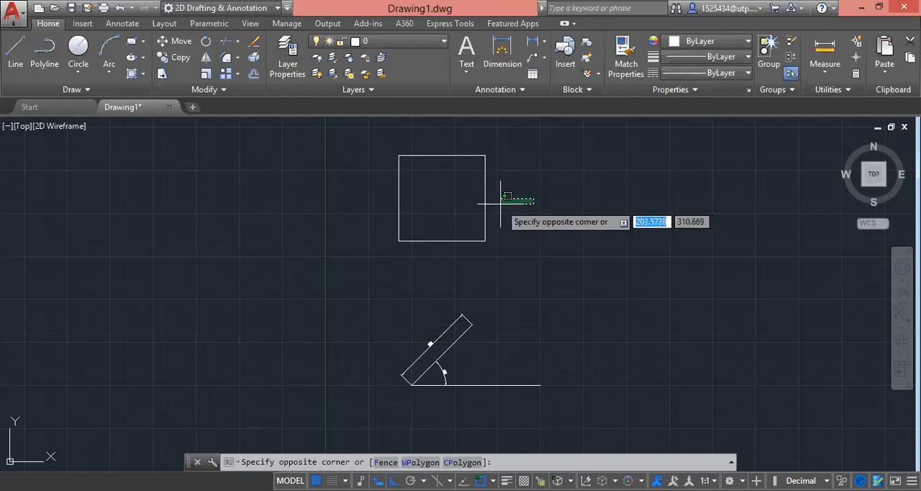
key("Escape")
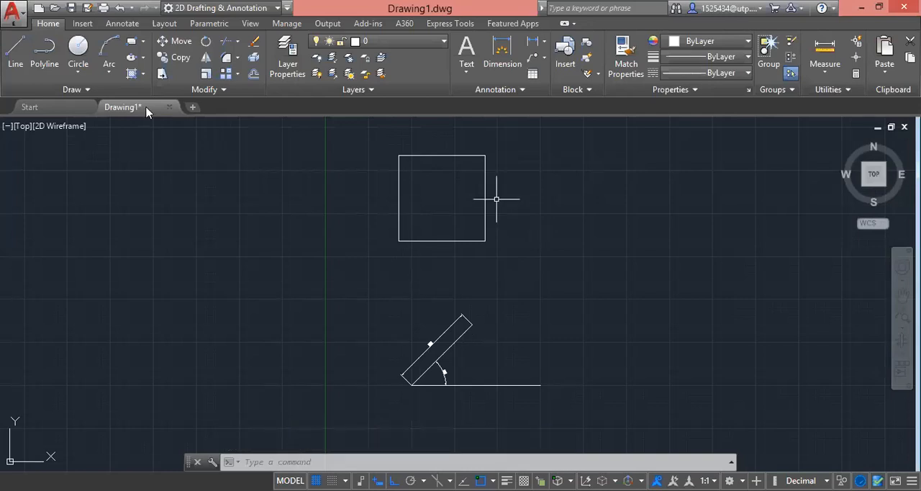
Step: Draw two connected 100-unit lines to the right of the square, one rightward and one upward, and end the Line command
left_click(20, 60)
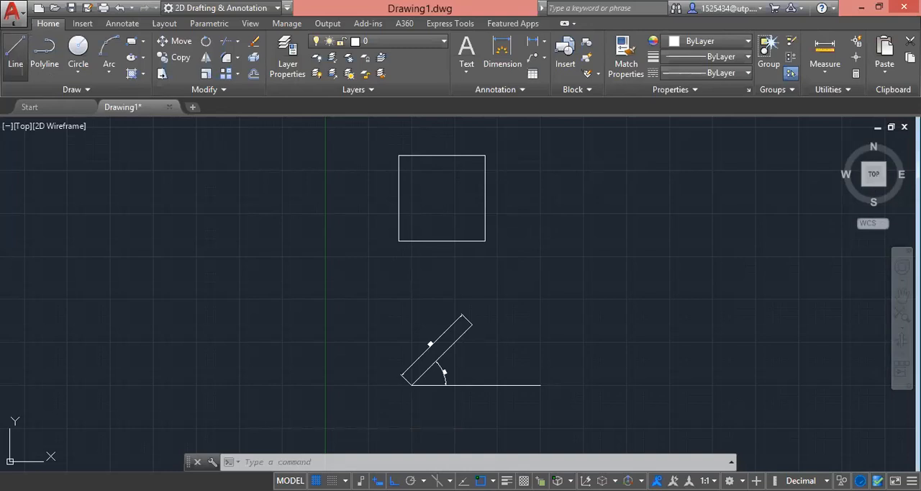
left_click(535, 234)
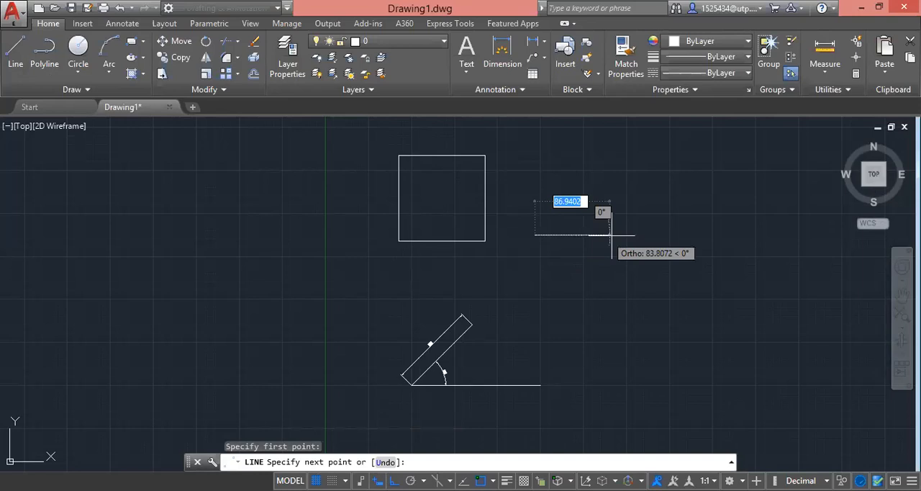
type("100")
key("Return")
type("100")
key("Return")
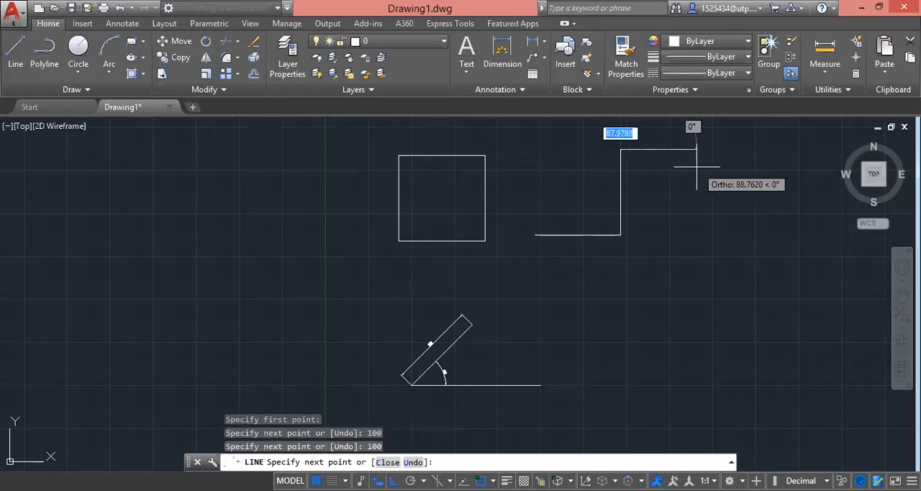
key("Escape")
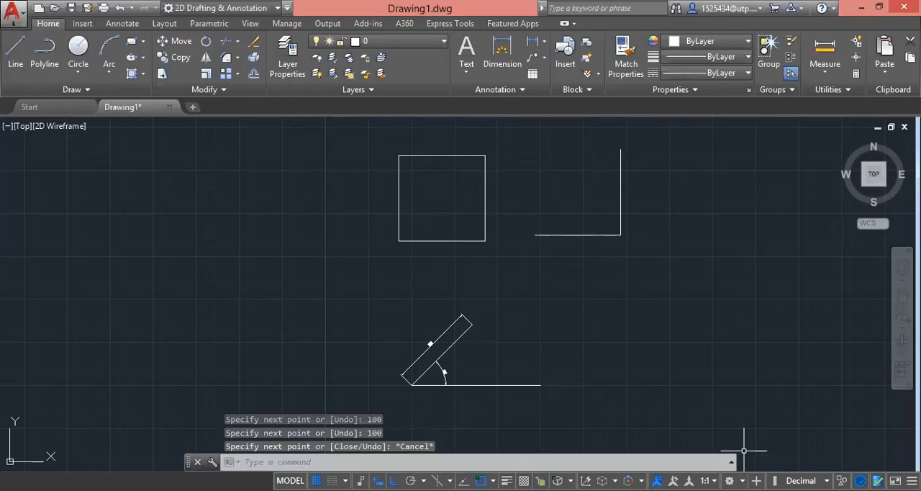
Step: Draw a separate 100-unit line leftward from the upper end of the second shape's vertical line and end the command
left_click(15, 49)
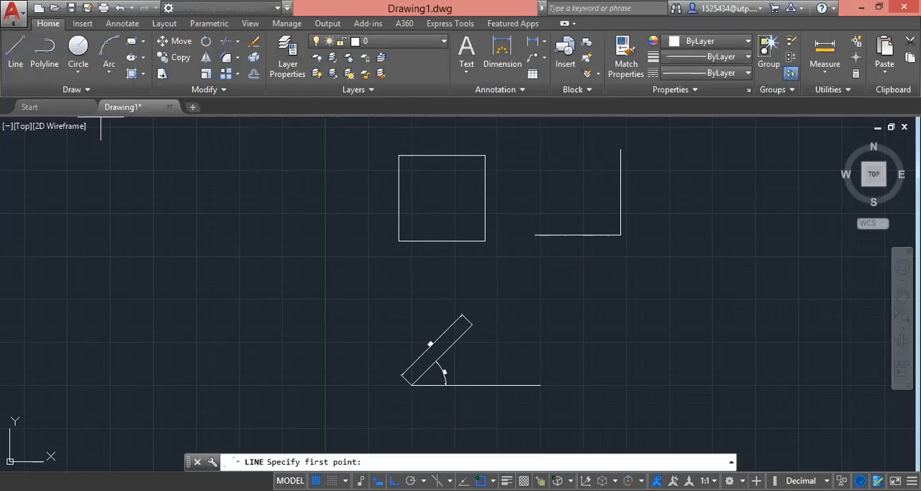
left_click(621, 149)
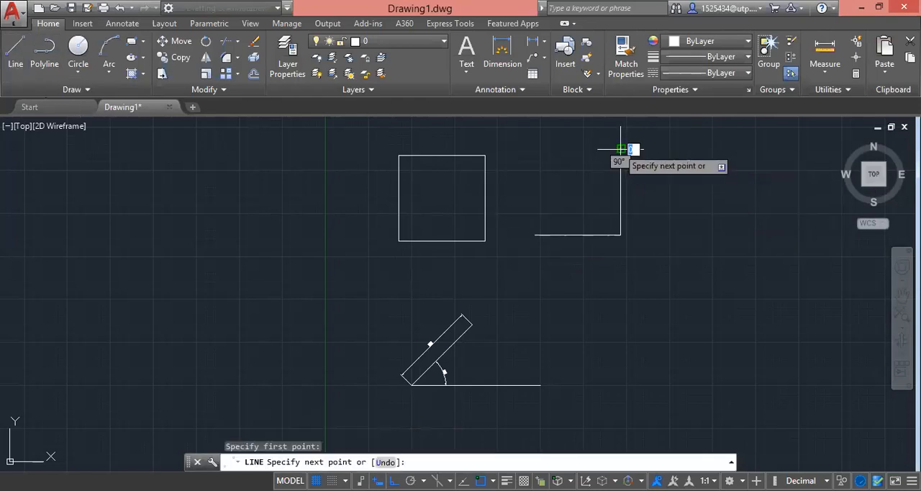
type("100")
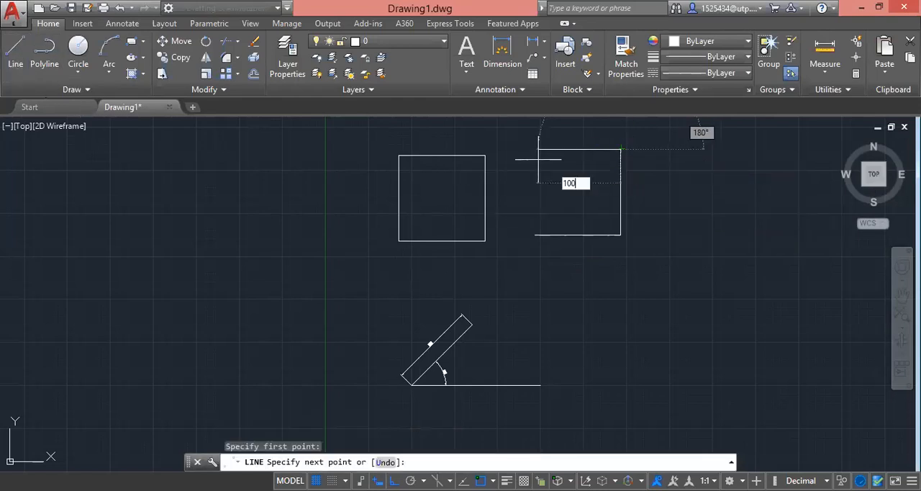
key("Return")
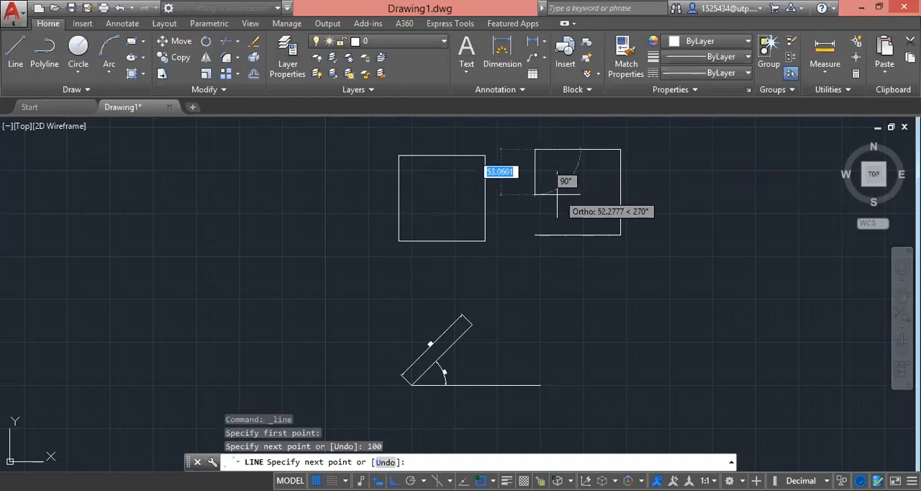
key("Escape")
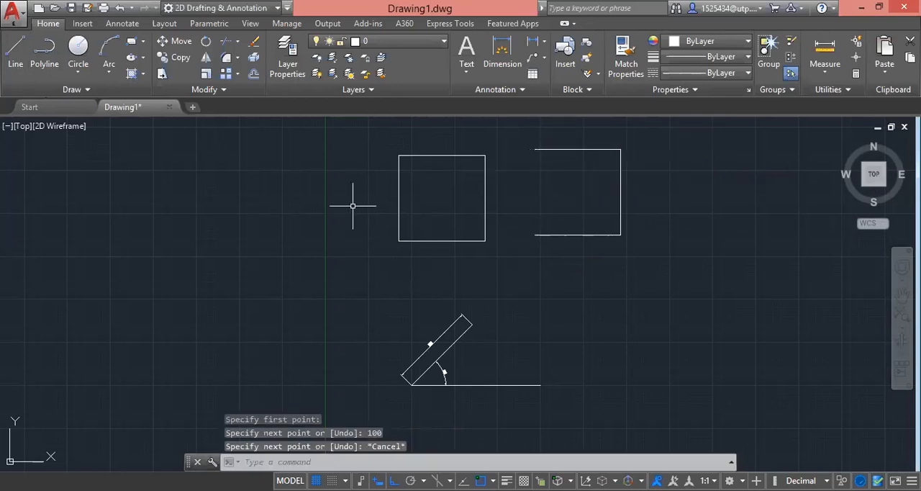
Step: Try to close the open second shape with the Close option on a new line started at its upper-left endpoint
left_click(25, 64)
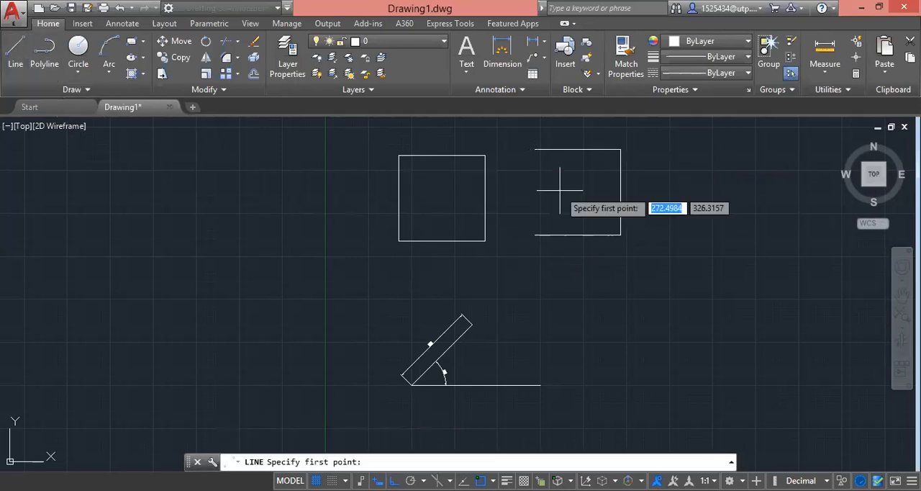
left_click(537, 148)
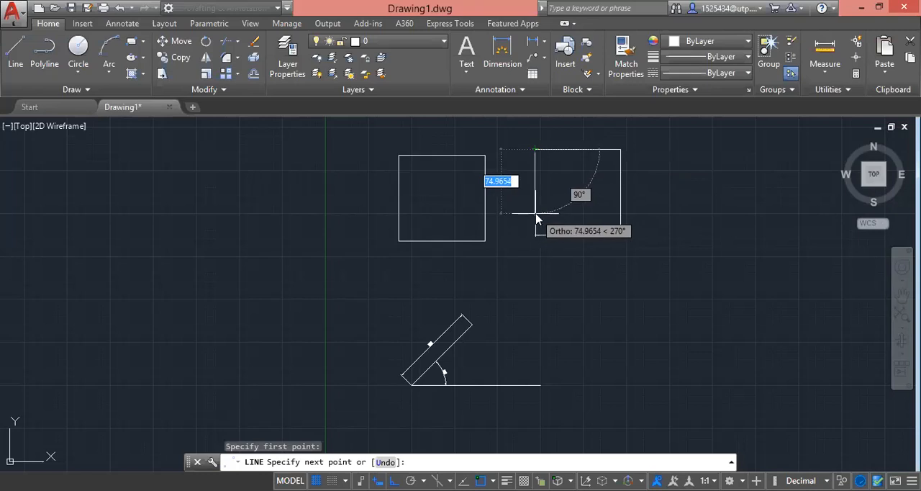
type("c")
key("Return")
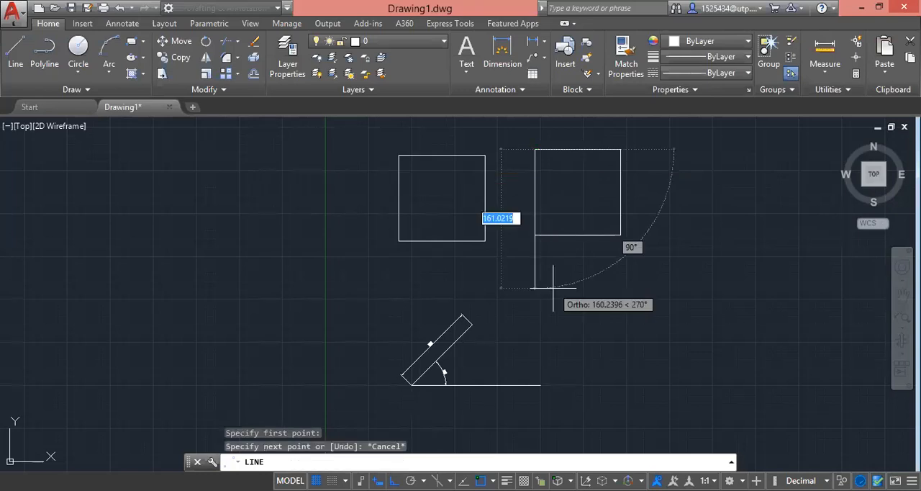
key("Escape")
left_click(43, 52)
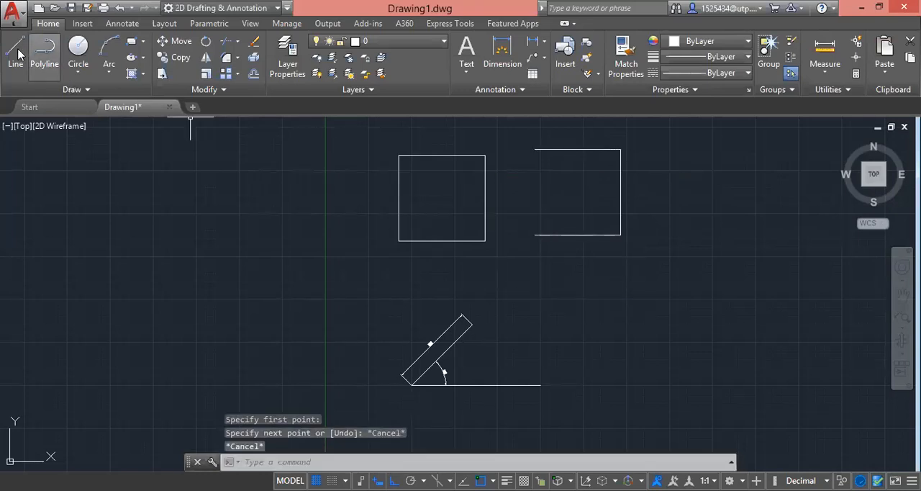
key("Escape")
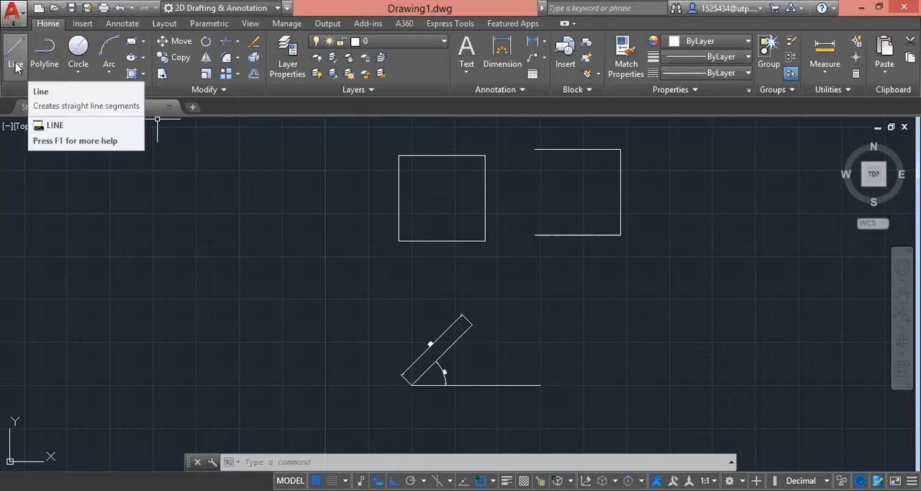
left_click(491, 260)
left_click(389, 176)
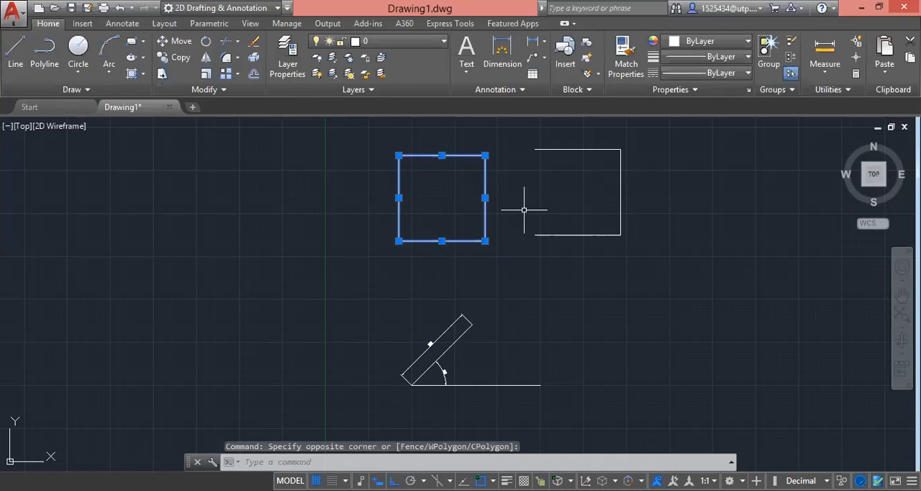
Step: Retrace the open shape's bottom, right and top sides in one Line command from its lower-left endpoint, and finish with the Close option
left_click(18, 58)
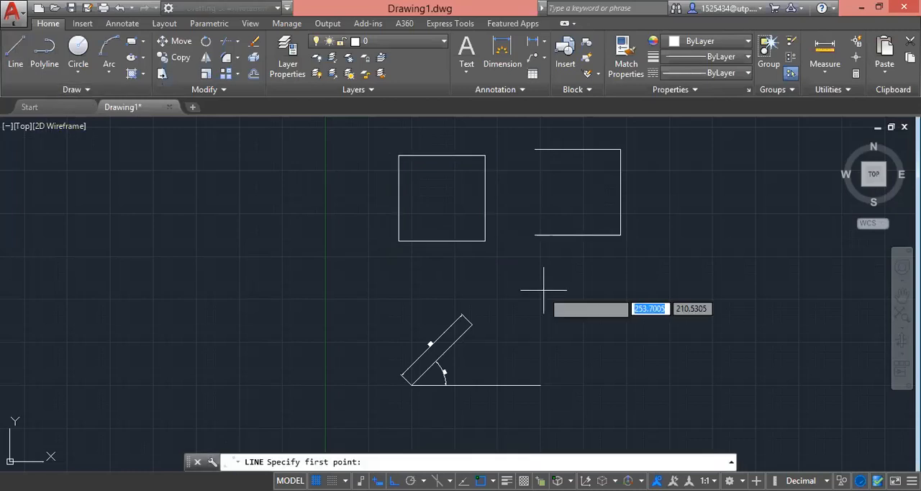
left_click(551, 235)
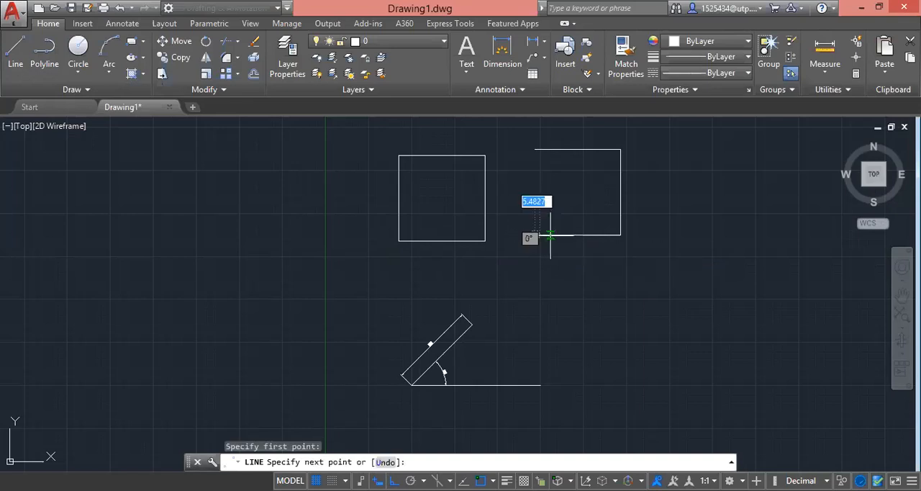
left_click(620, 233)
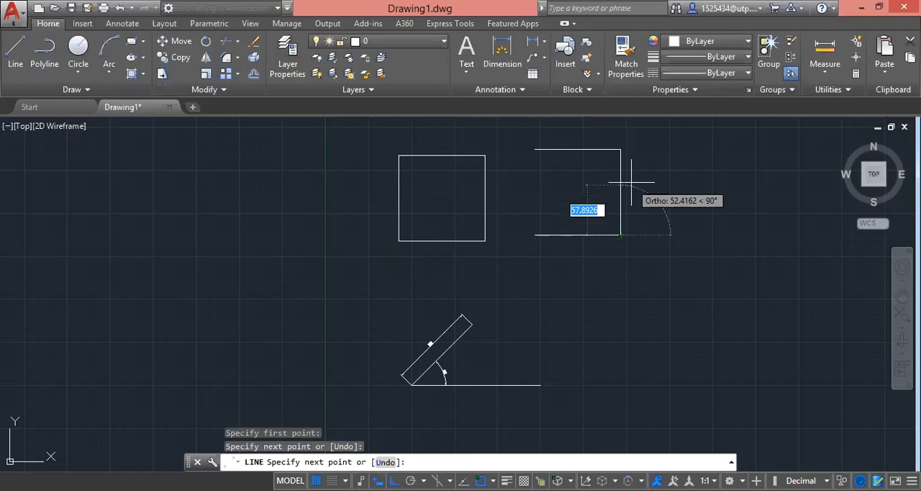
left_click(621, 149)
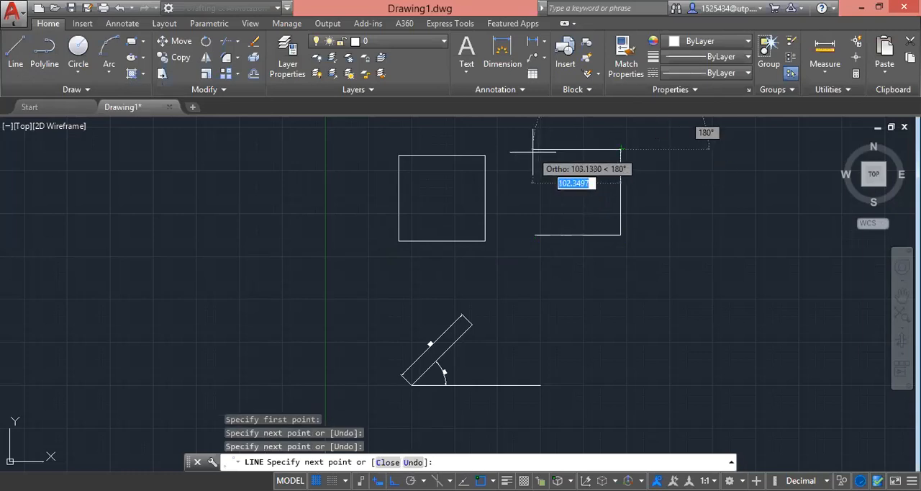
left_click(533, 149)
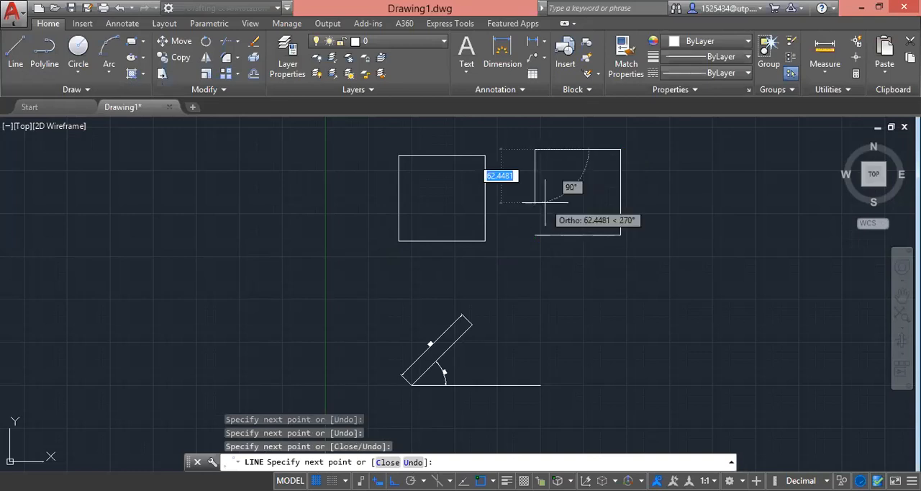
type("c")
key("Return")
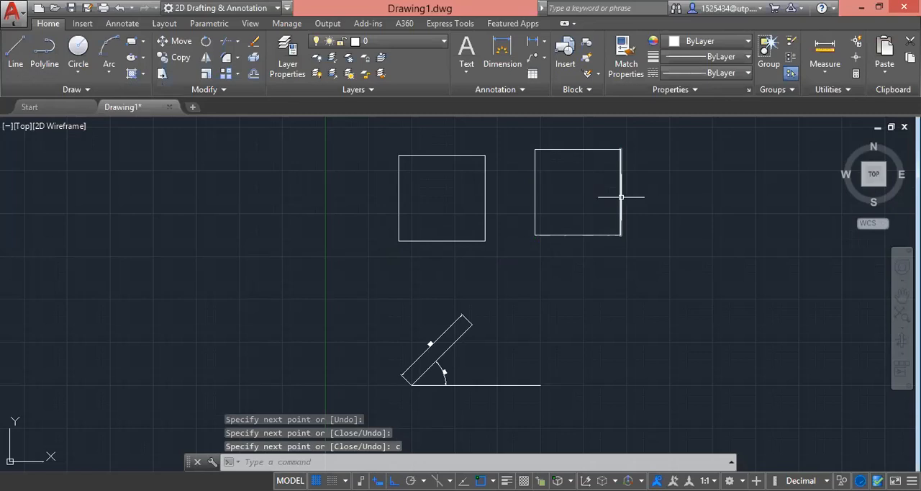
Step: Erase one of the overlapping lines on the right side of the second square
left_click(621, 197)
key("Delete")
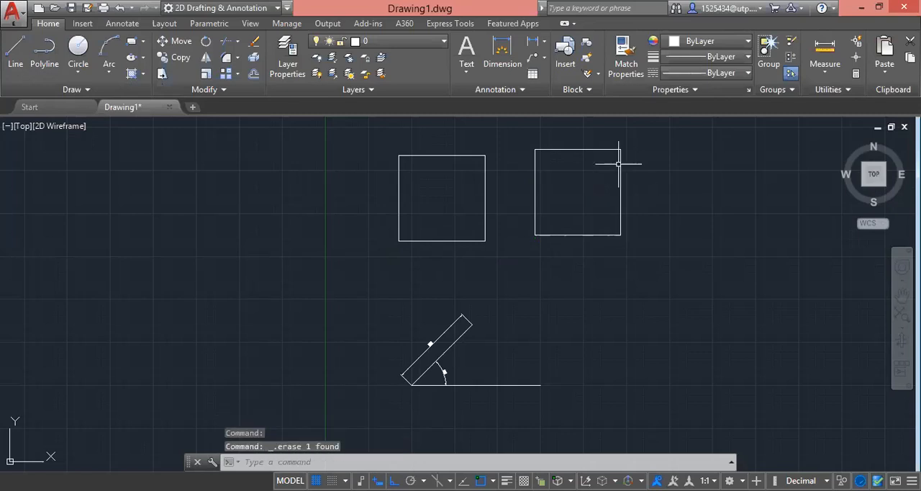
scroll(575, 319, "down", 2)
scroll(623, 215, "up", 2)
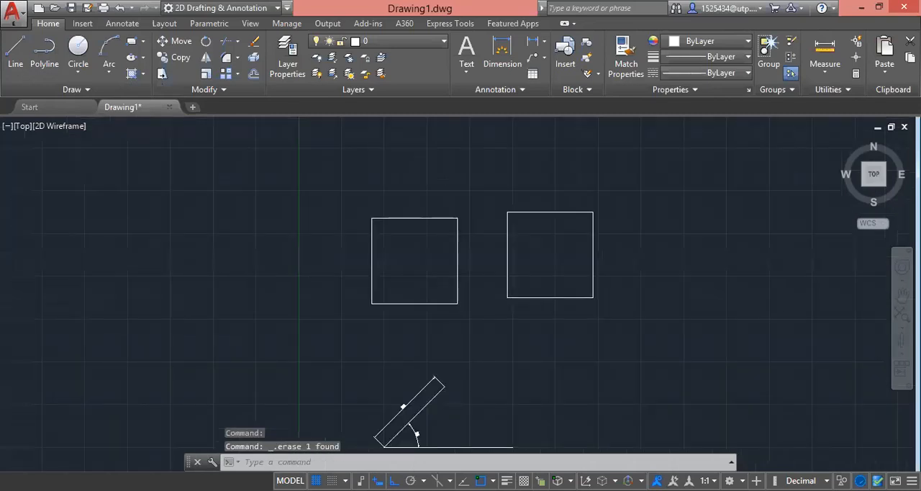
Step: Draw a 100-unit square as a polyline above the left square, finishing it with the Close option
scroll(641, 381, "down", 2)
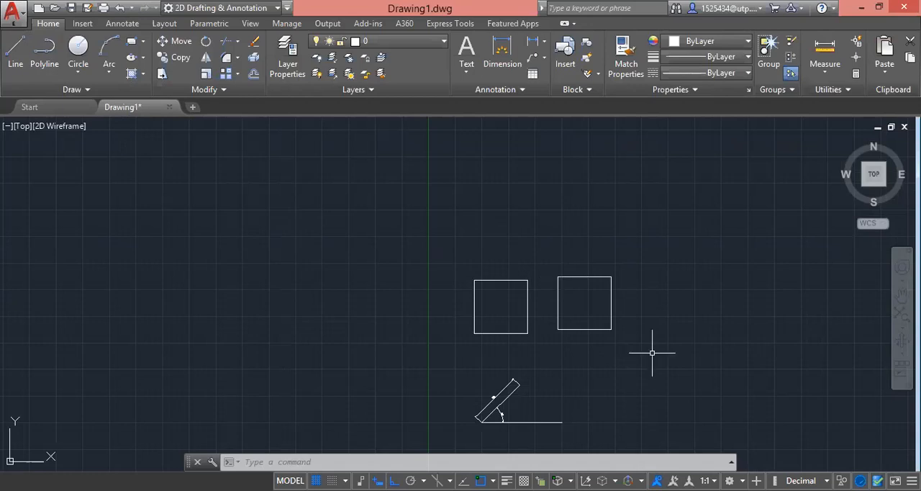
left_click(43, 50)
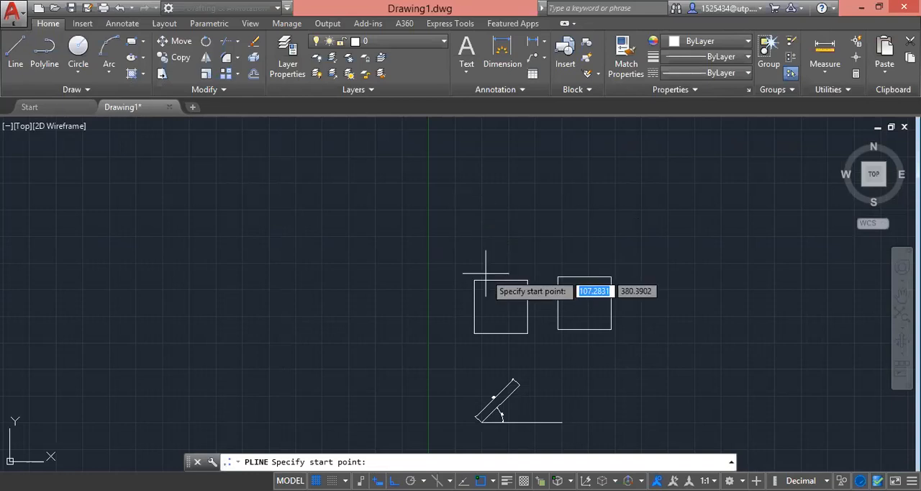
left_click(476, 237)
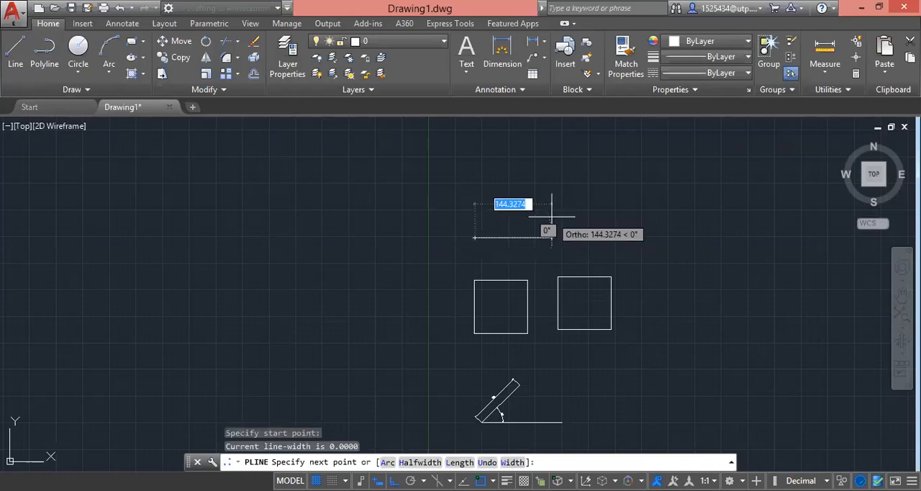
type("100")
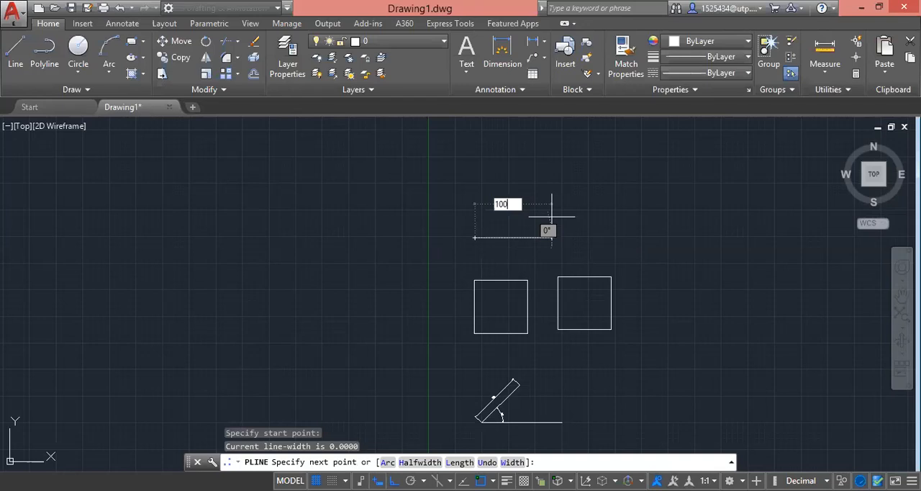
key("Return")
type("100")
key("Return")
type("100")
key("Return")
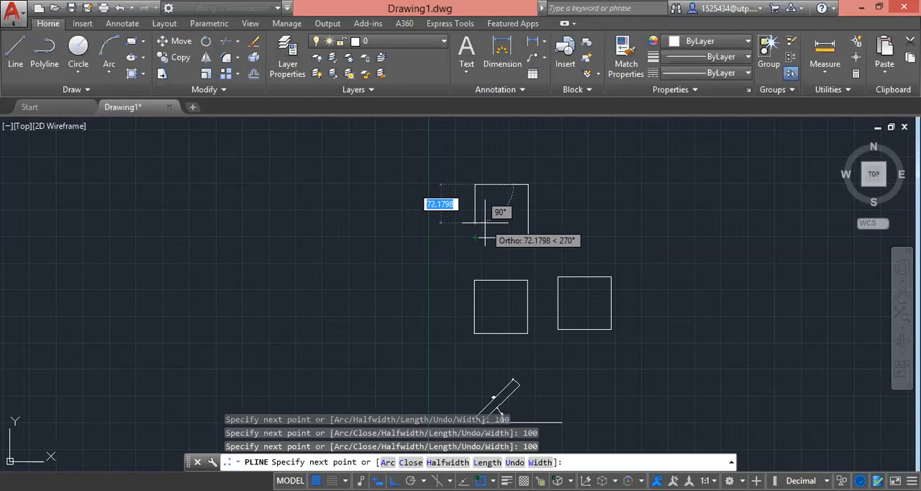
type("c")
key("Return")
left_click(555, 249)
key("Escape")
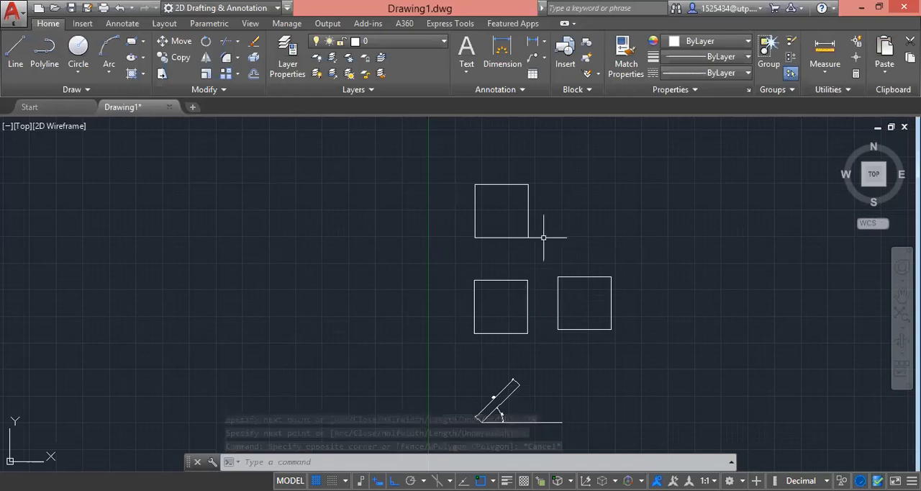
Step: Select the four sides of the lower-left square one by one to check they are separate objects, and clear the selection
left_click(527, 308)
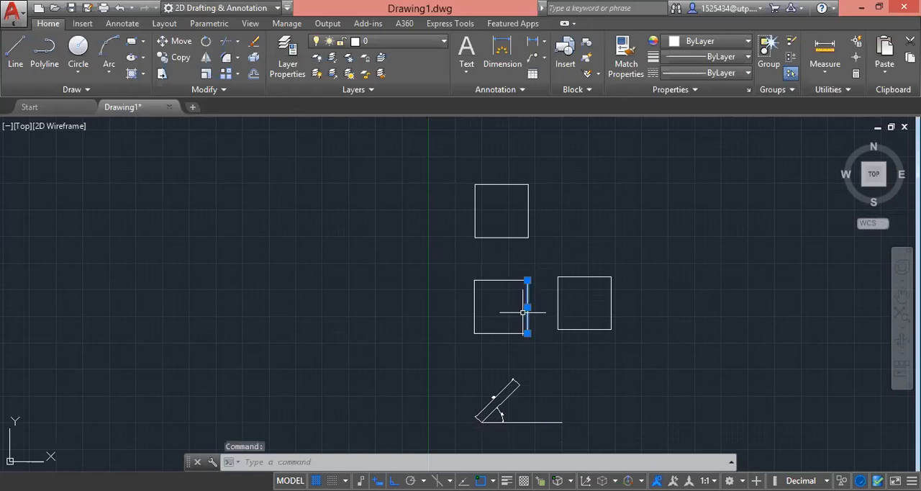
left_click(495, 279)
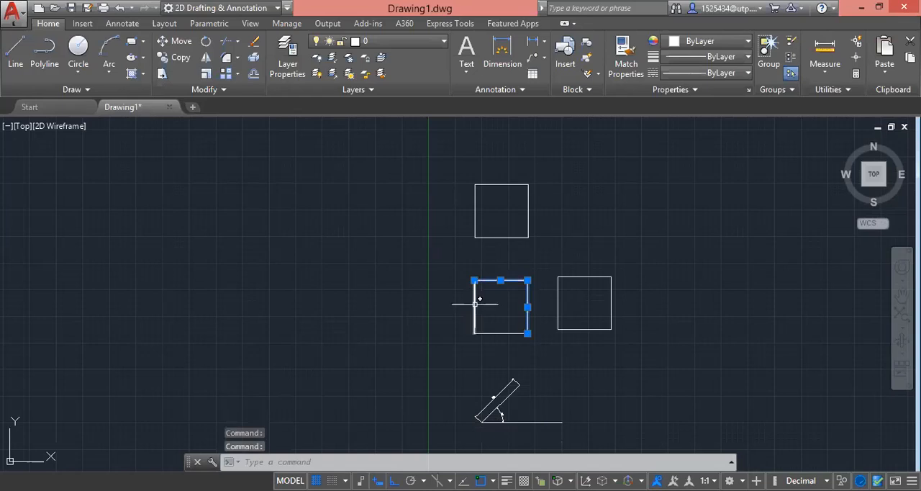
left_click(475, 304)
left_click(537, 332)
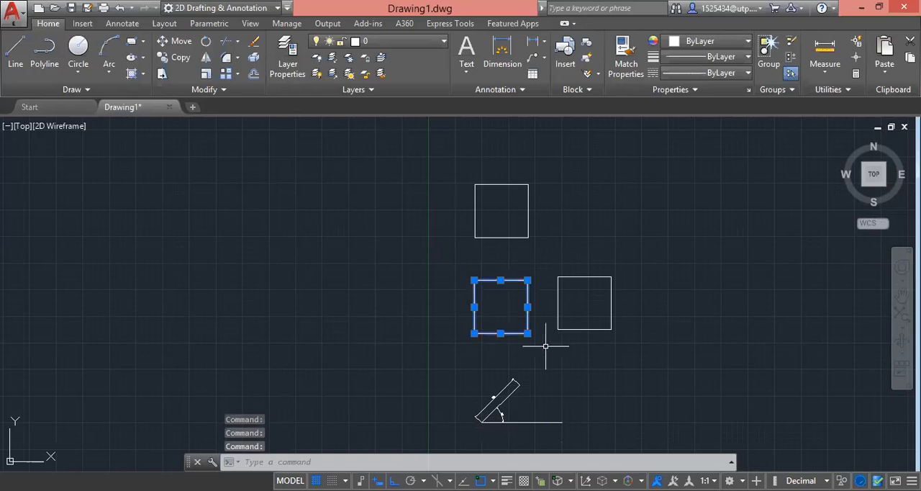
key("Escape")
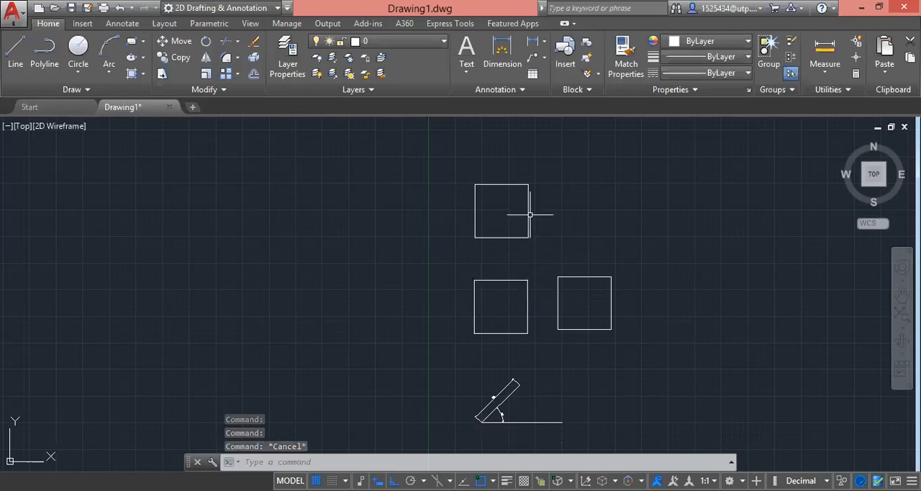
Step: Select the upper polyline square from one side to check whether it is a single object, and clear the selection
mouse_move(527, 208)
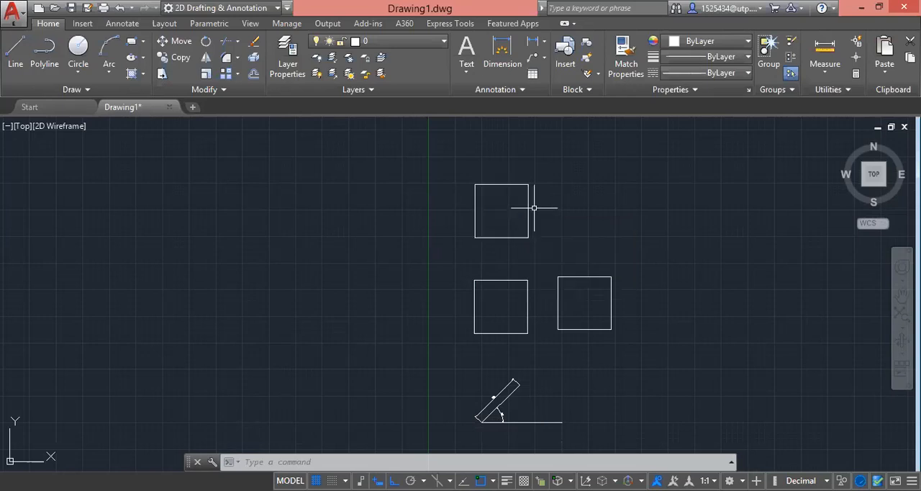
left_click(528, 211)
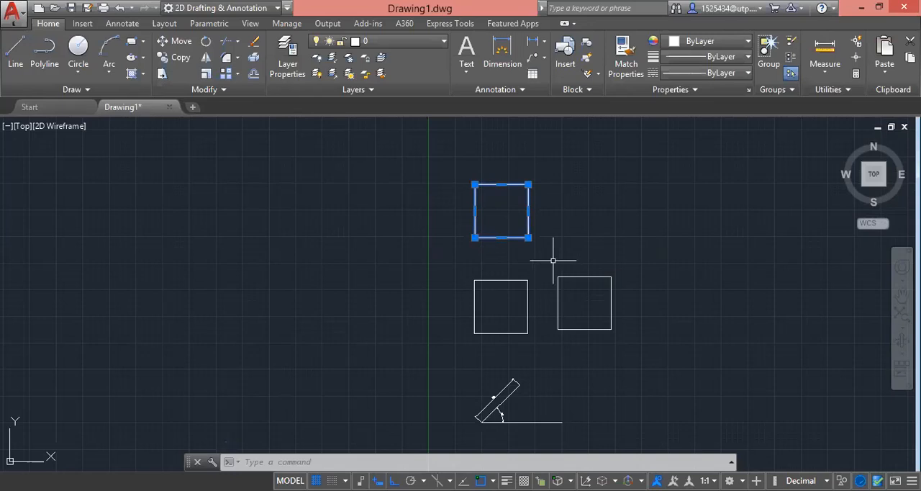
key("Escape")
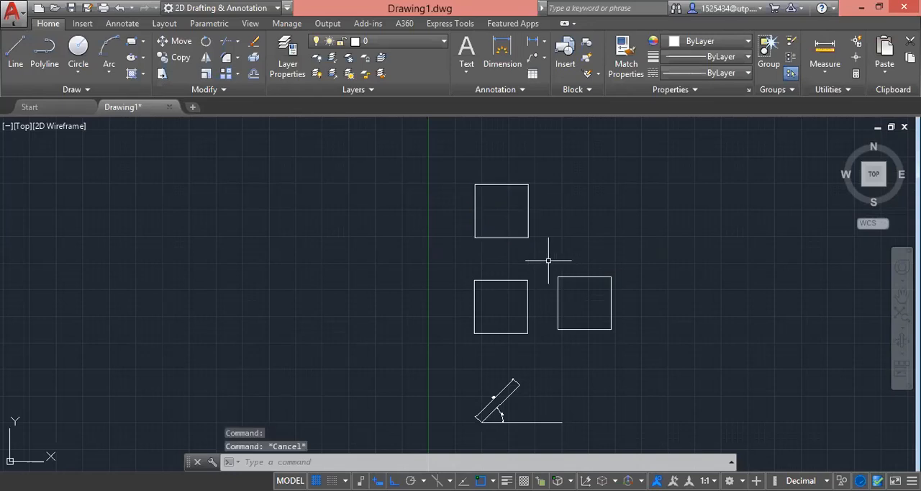
left_click(538, 244)
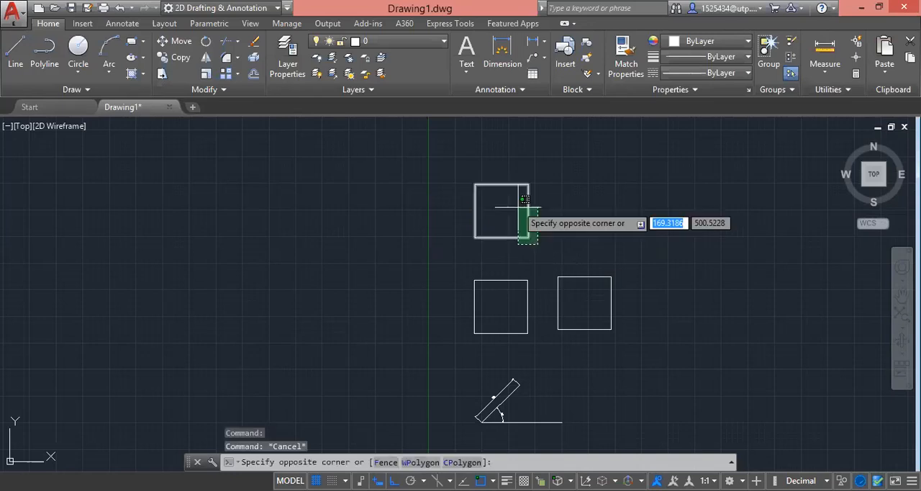
key("Escape")
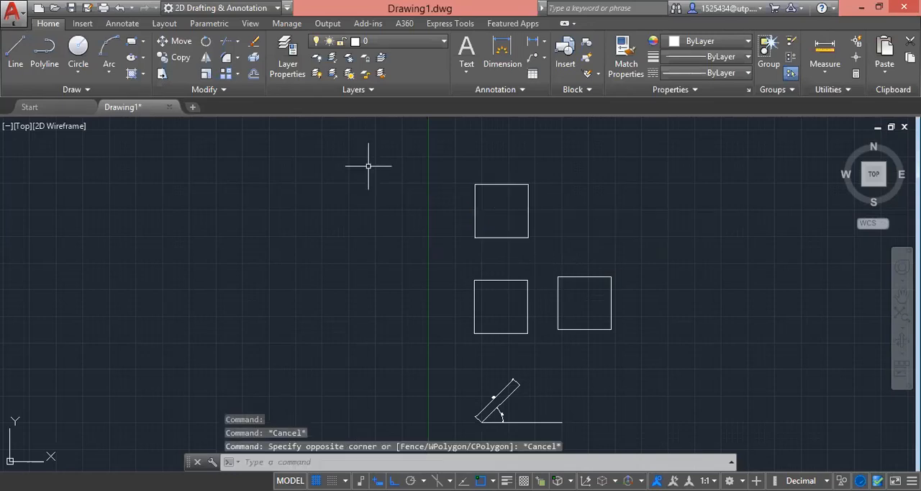
Step: Start a polyline beside the upper square with a 200-unit segment rightward, and continue it with an arc ending 150 units above
left_click(46, 56)
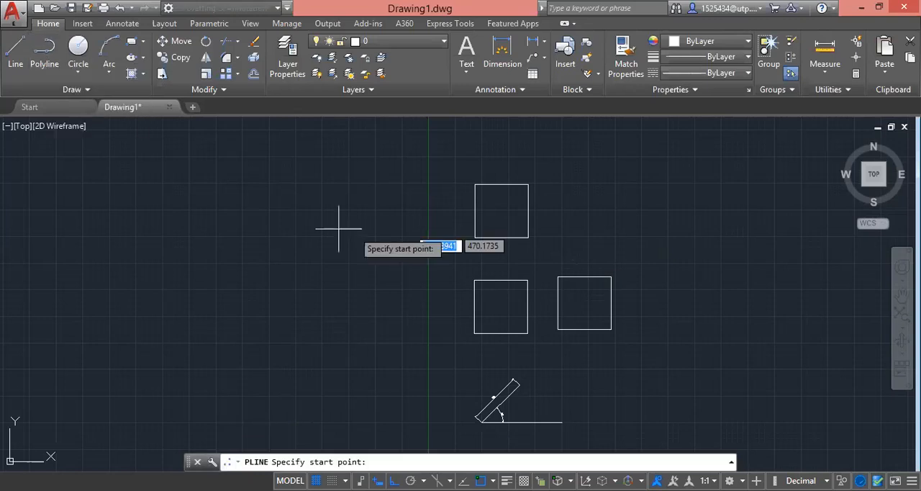
left_click(562, 232)
type("200")
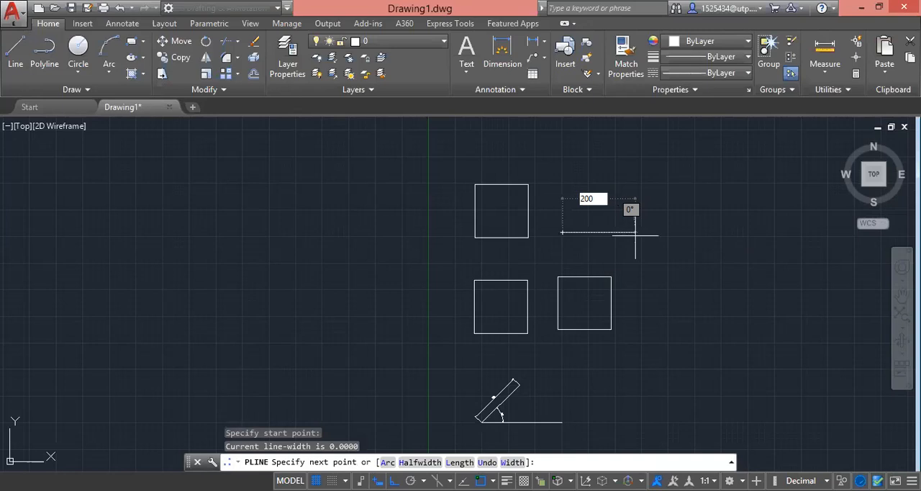
key("Return")
scroll(681, 223, "up", 4)
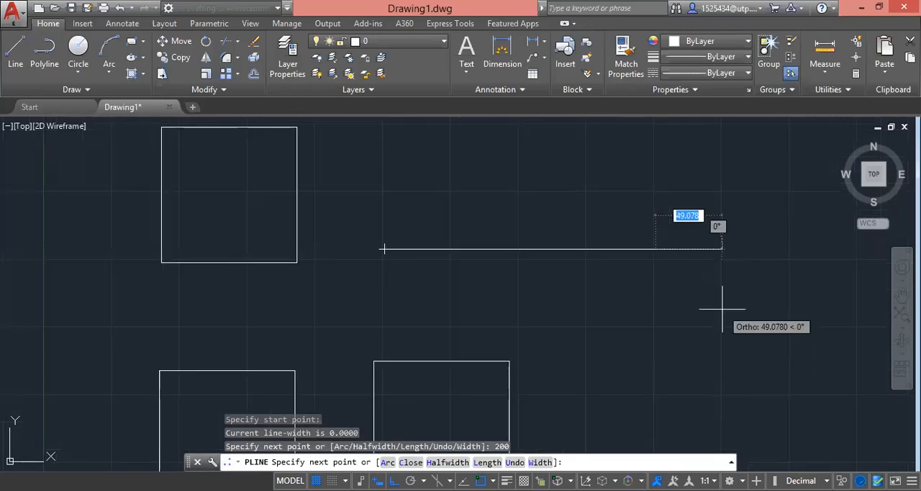
key("Down")
left_click(707, 258)
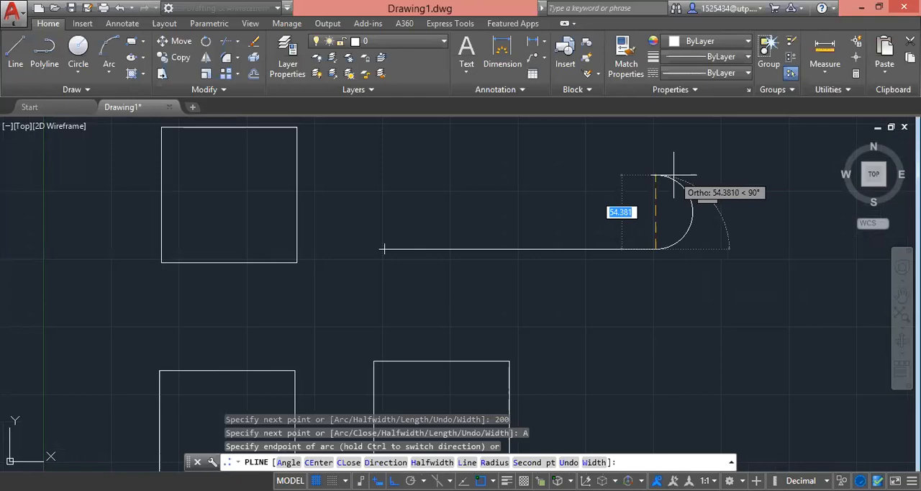
type("150")
key("Return")
Step: Switch the polyline back to the Line option and add a 150-unit segment leftward from the arc's upper end
scroll(656, 241, "down", 4)
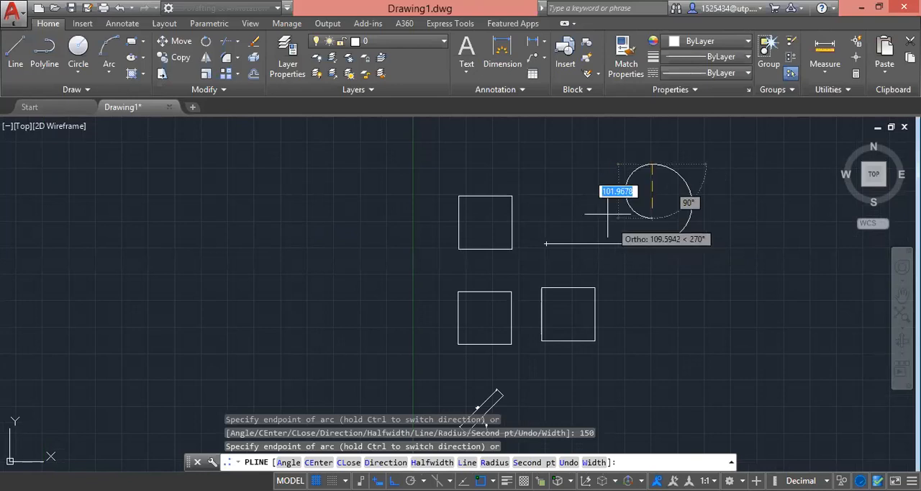
key("Down")
left_click(669, 344)
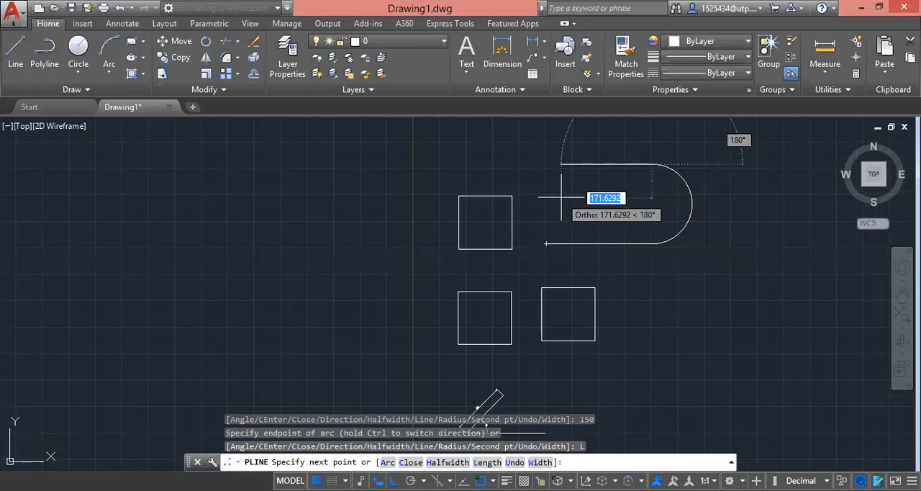
type("150")
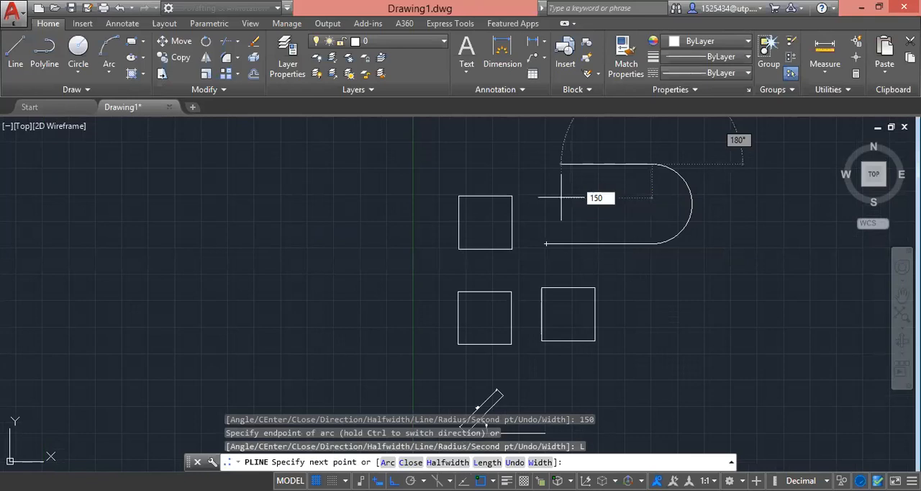
key("Return")
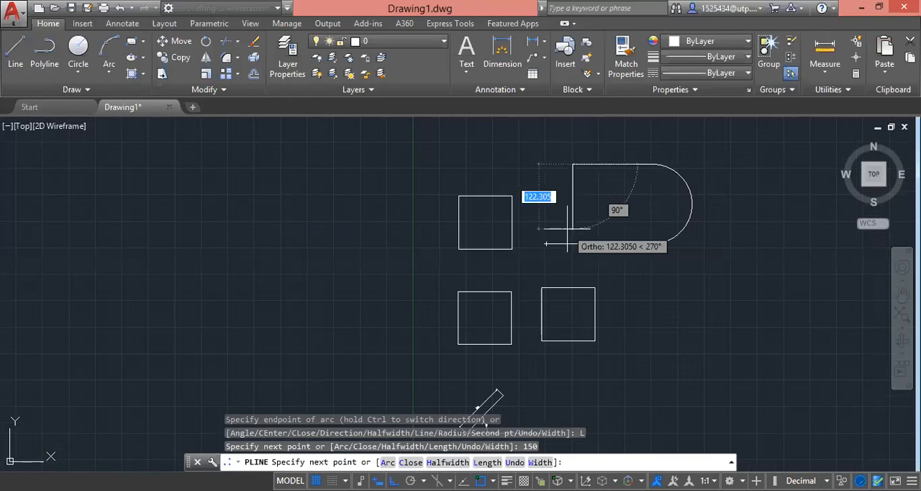
Step: Add an arc ending 150 units below the upper segment's left end, and end the polyline
type("a")
key("Return")
type("140")
key("BackSpace")
key("BackSpace")
type("50")
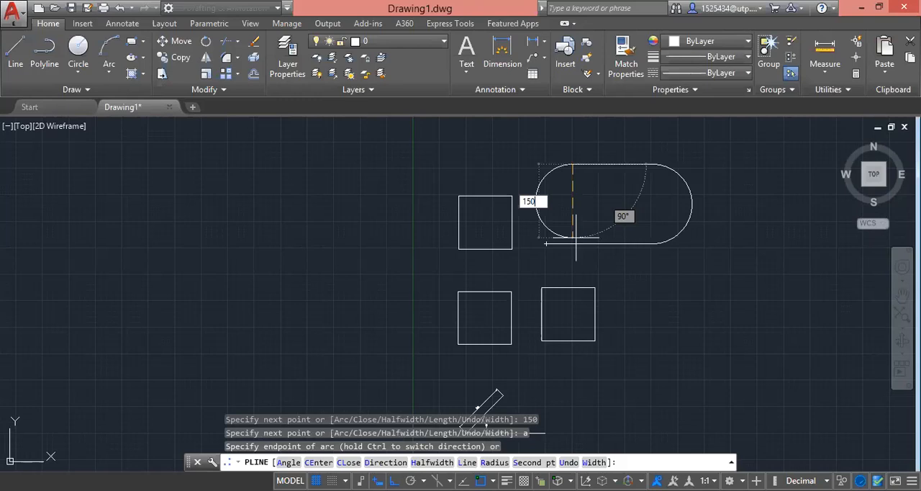
key("Return")
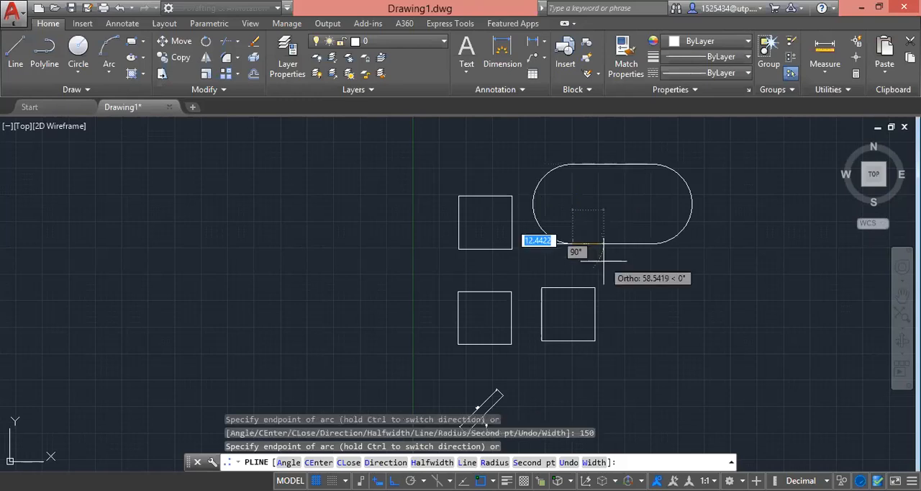
key("Escape")
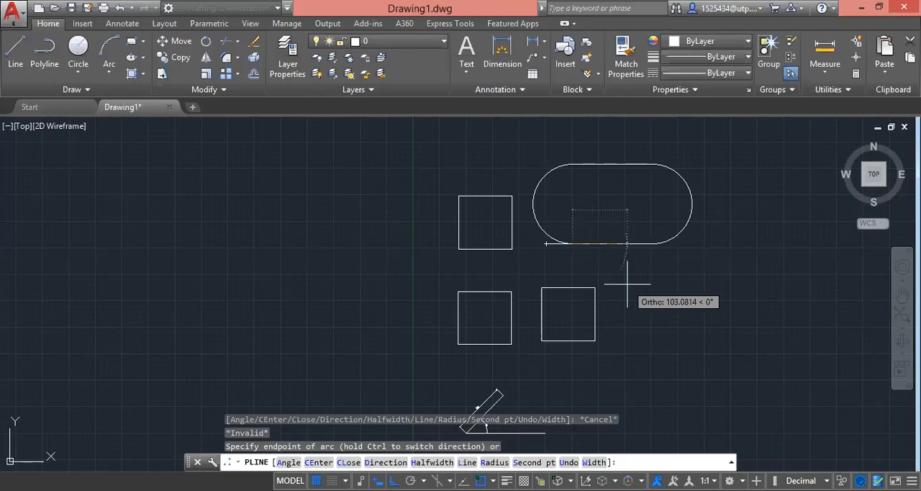
left_click(627, 283)
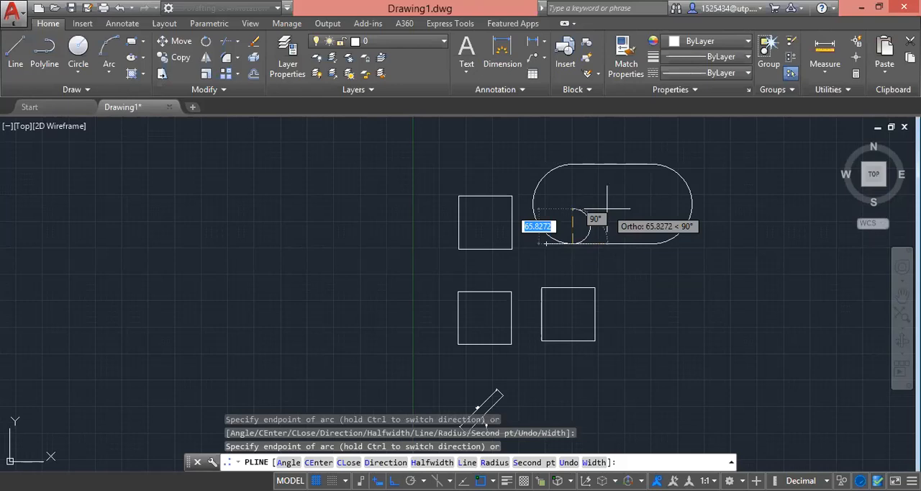
type("l")
key("Return")
key("Escape")
Step: Trim the overhanging end of the rounded shape's bottom line, using the polyline itself as the cutting edge
left_click(720, 266)
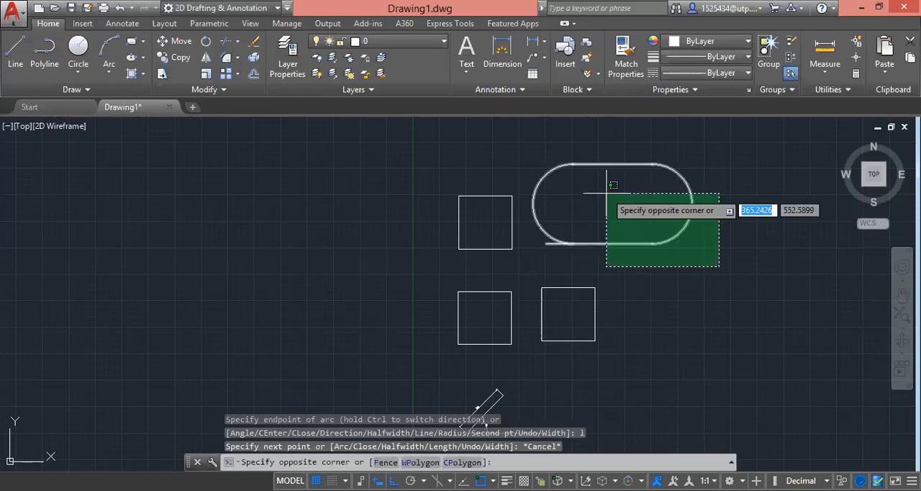
left_click(539, 156)
type("tr")
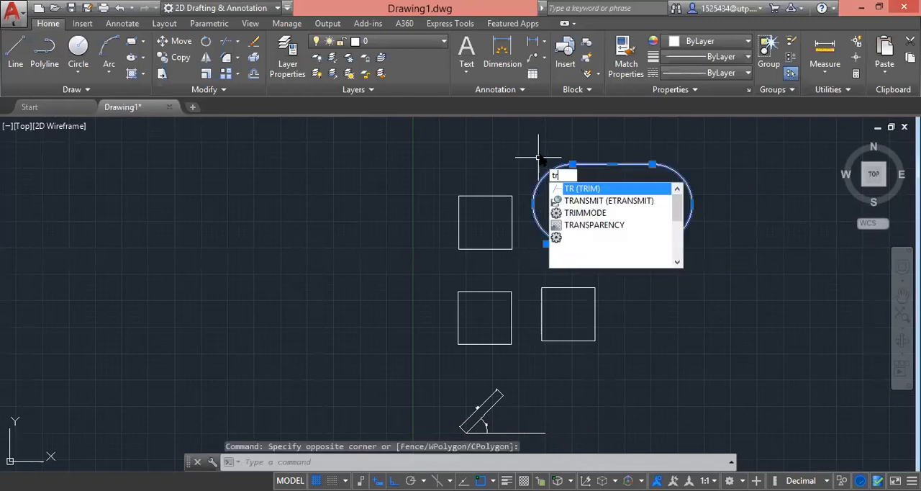
key("Return")
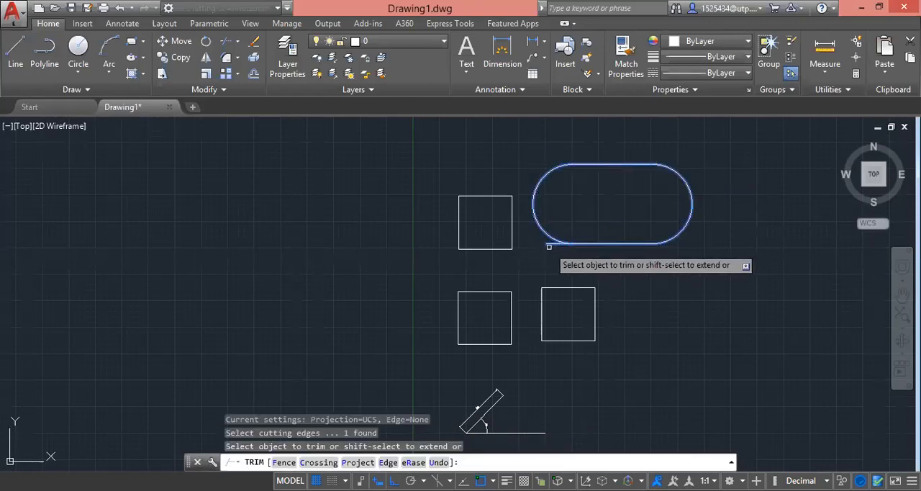
left_click(544, 243)
key("Escape")
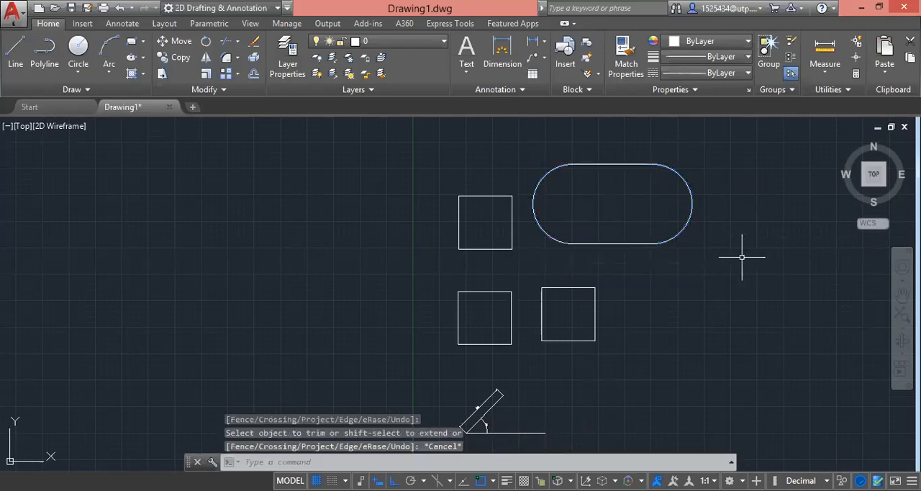
Step: Start a polyline to the right of the two lower squares, with starting and ending widths of 15
scroll(604, 262, "down", 1)
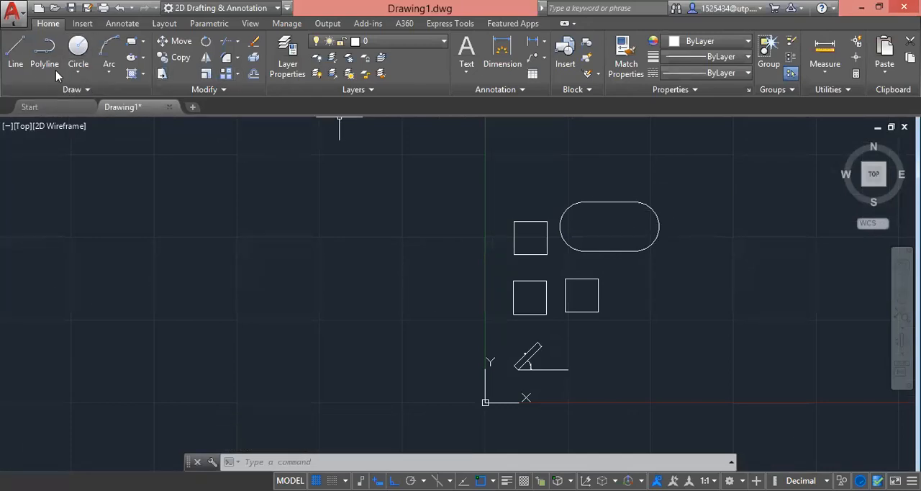
left_click(45, 52)
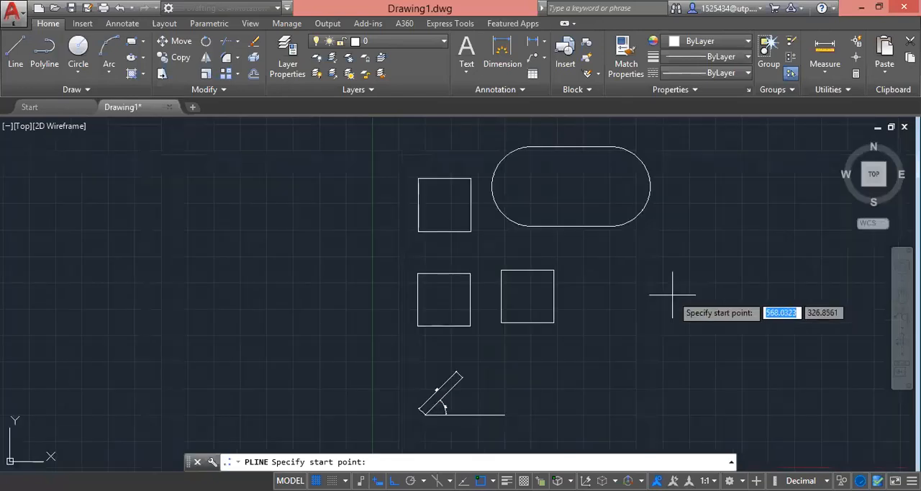
scroll(672, 294, "down", 2)
scroll(664, 304, "up", 2)
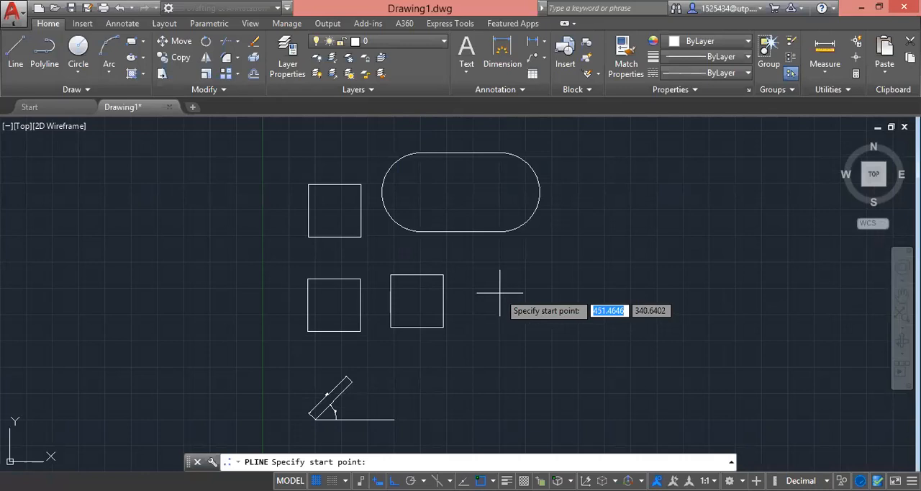
left_click(500, 293)
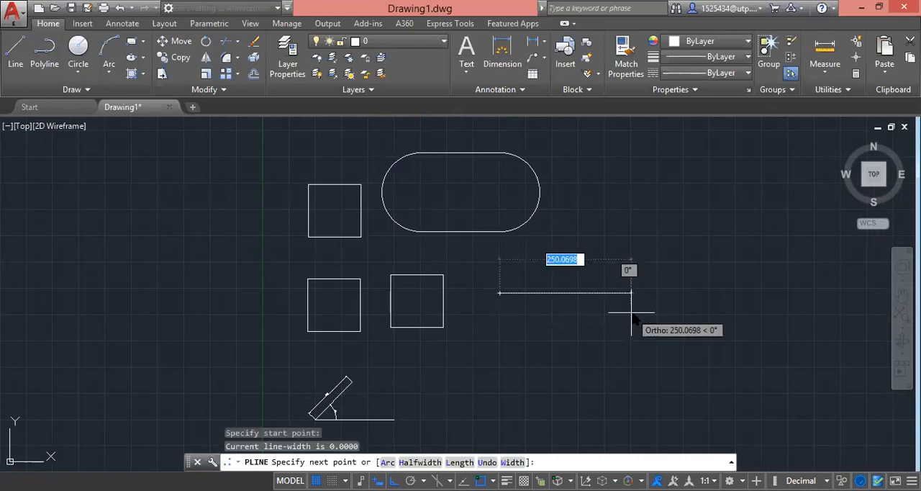
key("Down")
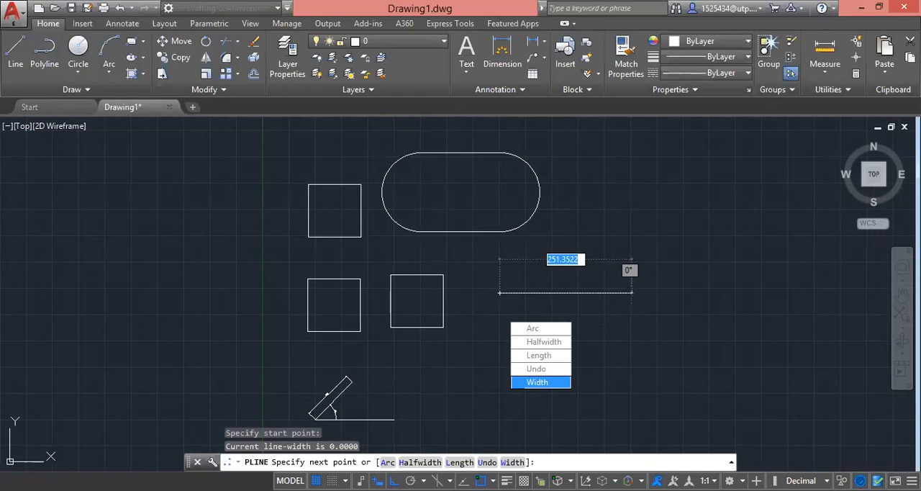
key("Return")
type("15")
key("Return")
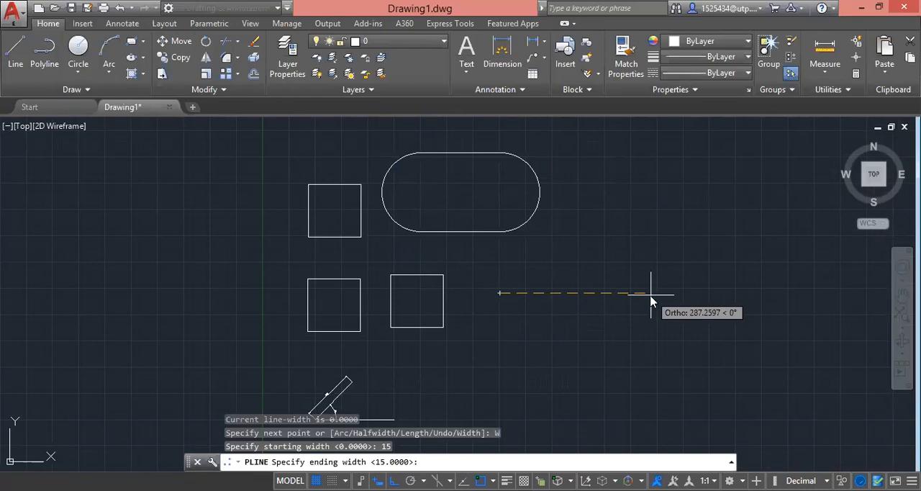
type("15")
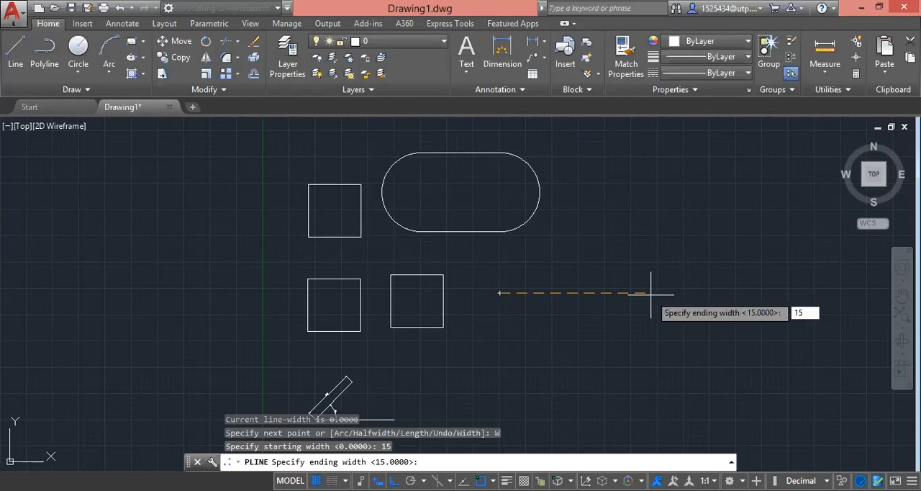
key("Return")
Step: Draw a 100-unit wide segment rightward as the arrow's shaft
scroll(525, 277, "up", 3)
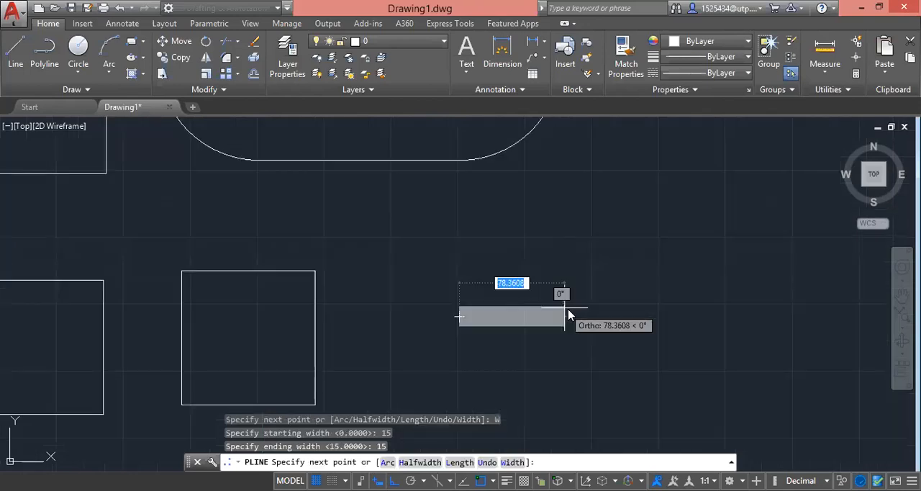
type("100")
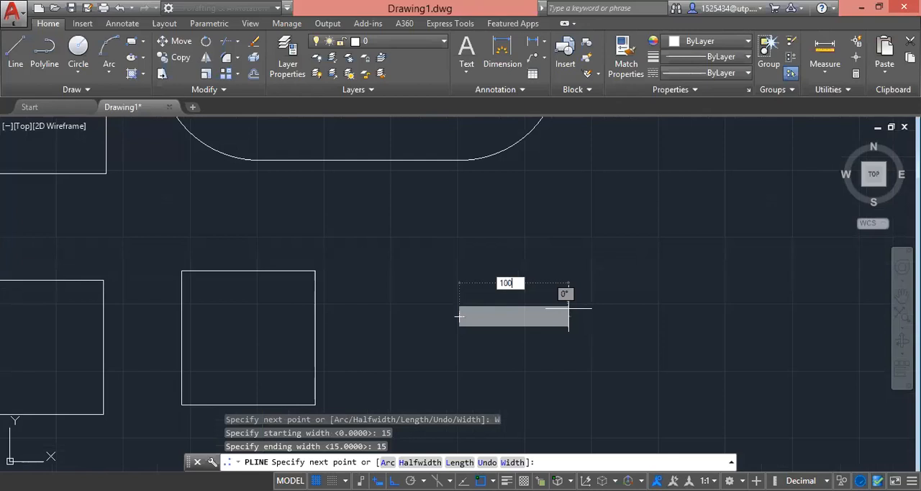
key("Return")
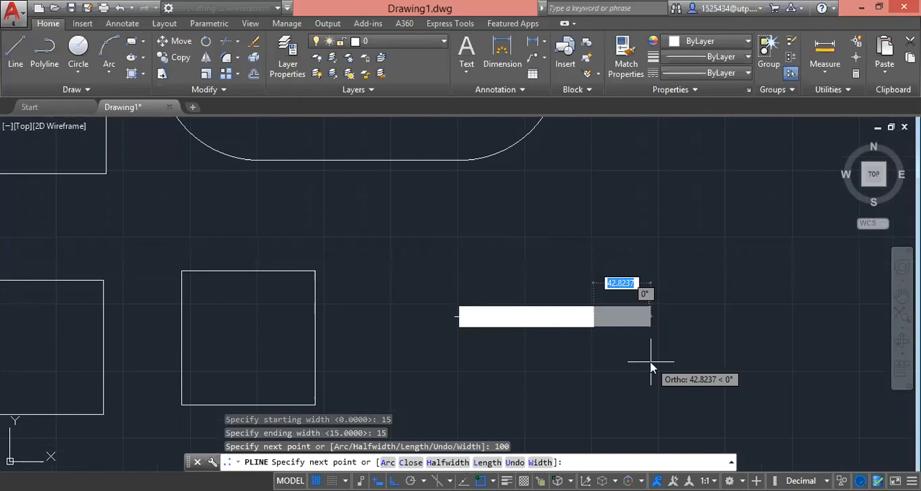
Step: Add a 30-unit arrowhead segment rightward with starting width 30 and ending width 0, and end the polyline
key("Down")
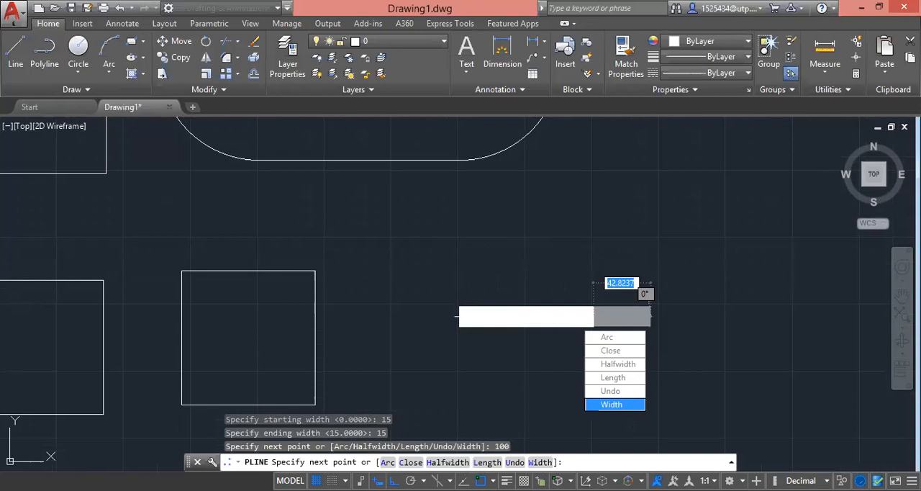
key("Return")
type("30")
key("Return")
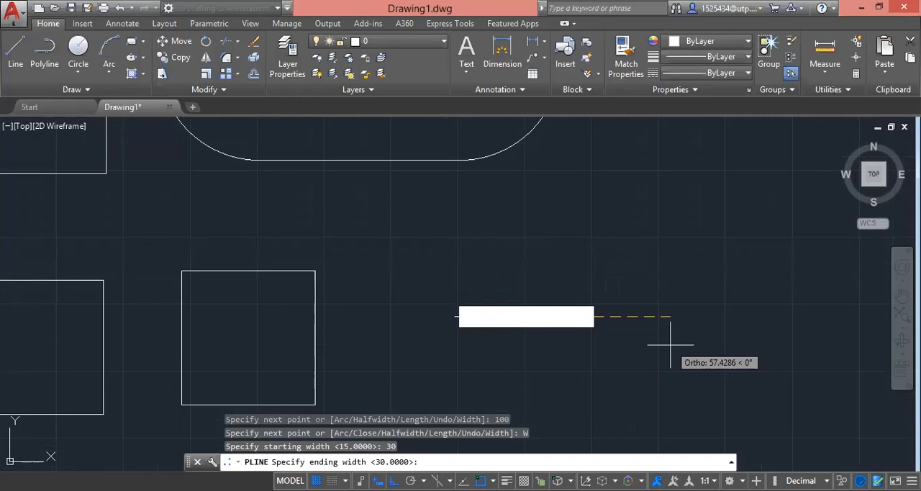
type("0")
key("Return")
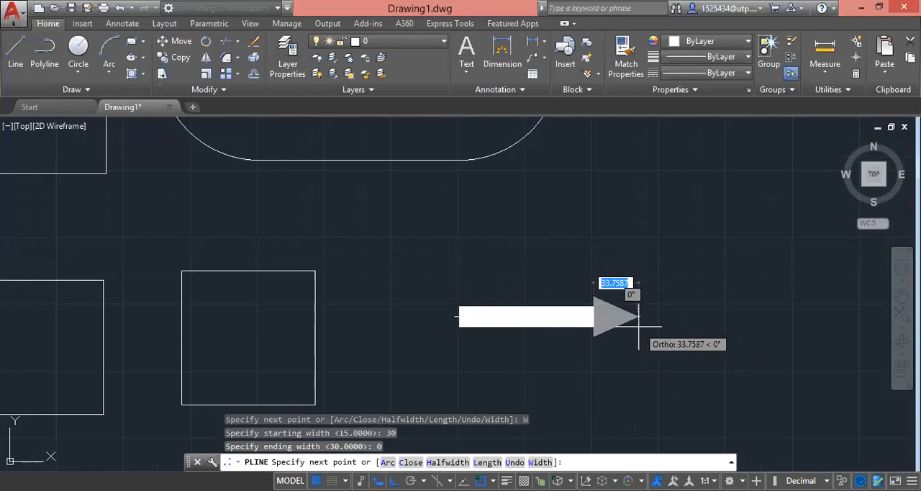
type("30")
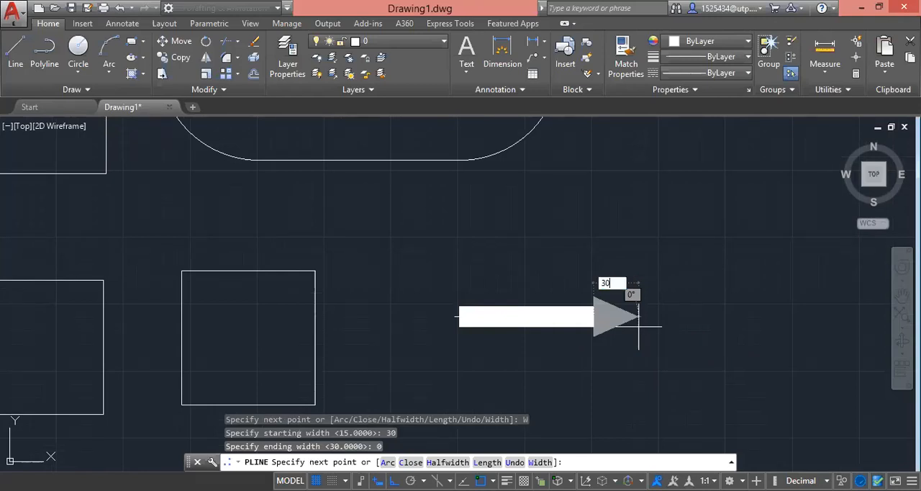
key("Return")
key("Escape")
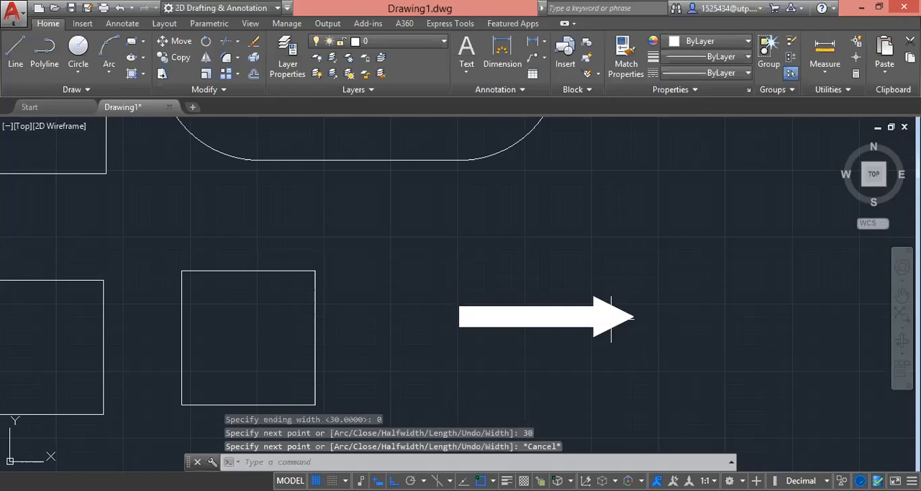
scroll(634, 328, "down", 4)
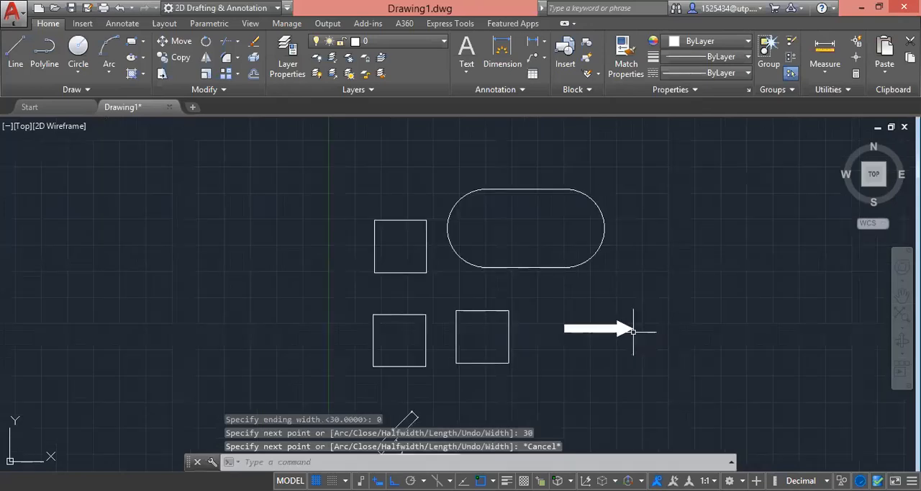
left_click(594, 301)
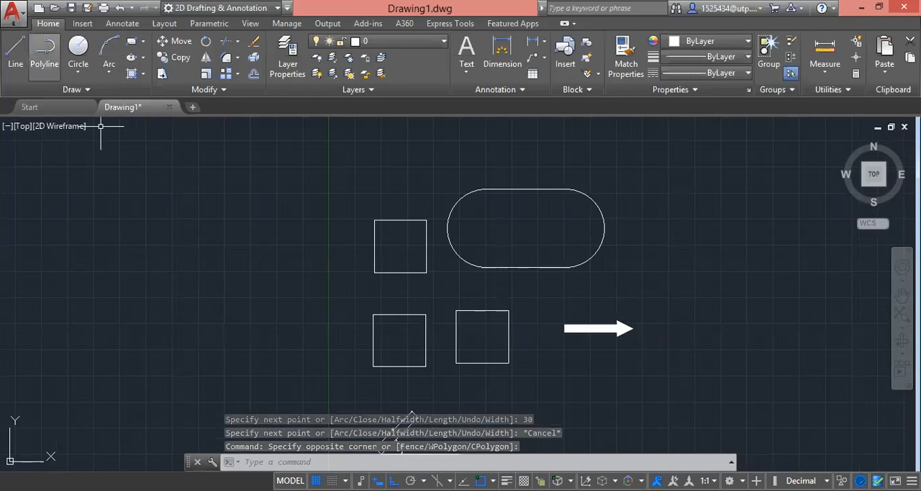
left_click(44, 52)
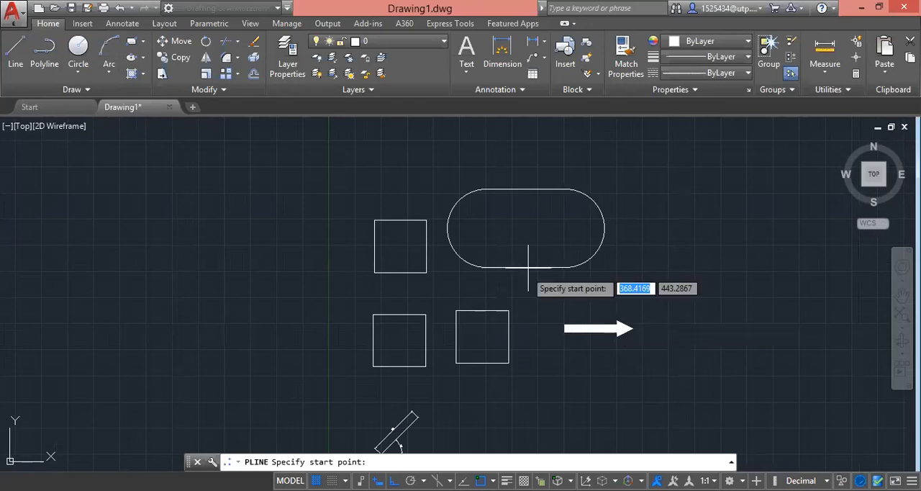
left_click(567, 303)
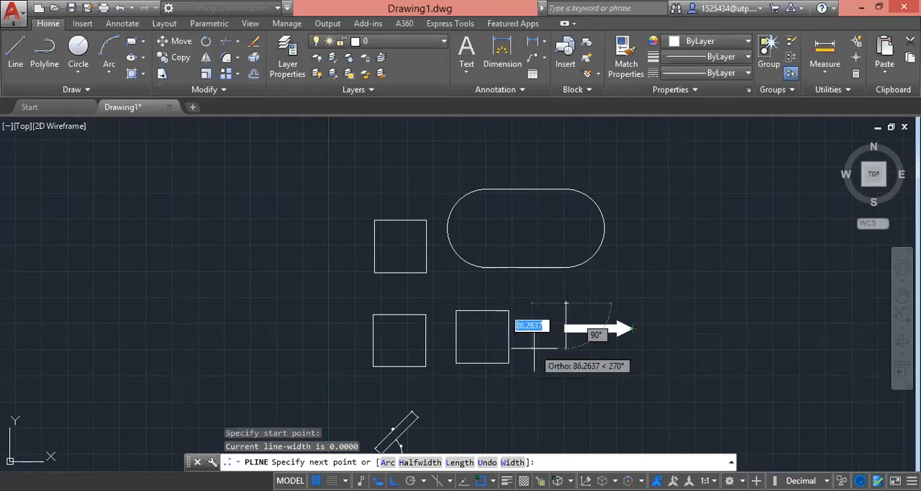
key("Escape")
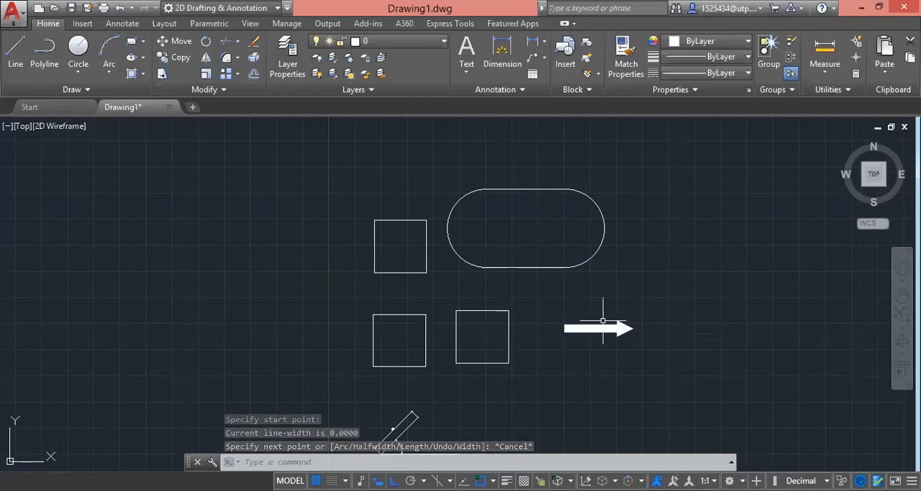
scroll(418, 300, "down", 2)
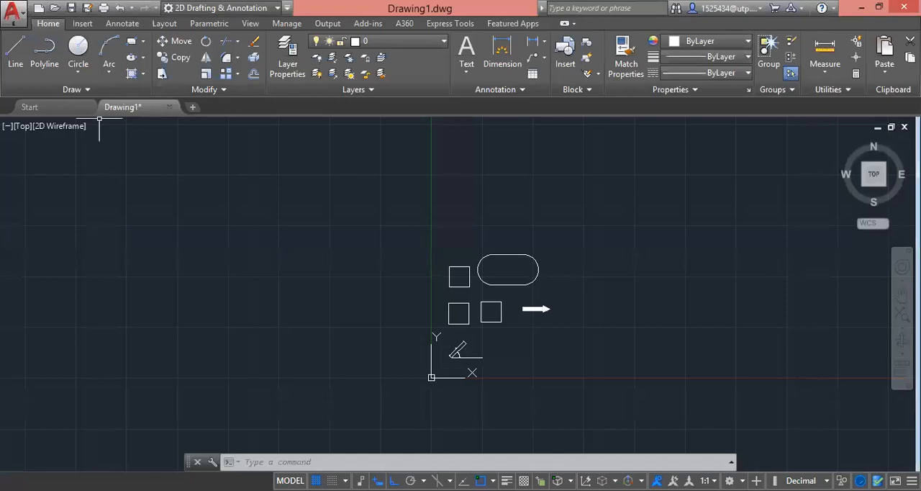
left_click(79, 75)
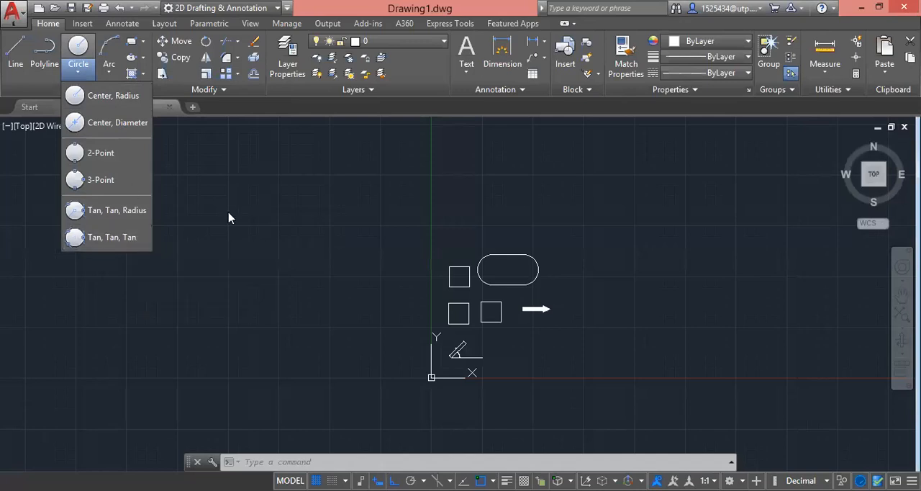
left_click(117, 104)
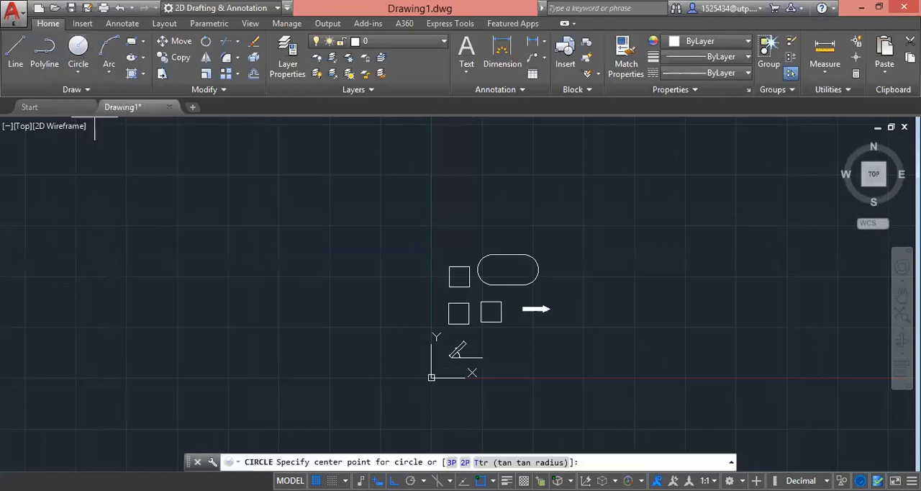
scroll(446, 191, "up", 2)
scroll(468, 203, "down", 4)
scroll(497, 210, "up", 3)
scroll(374, 226, "down", 3)
scroll(412, 250, "up", 3)
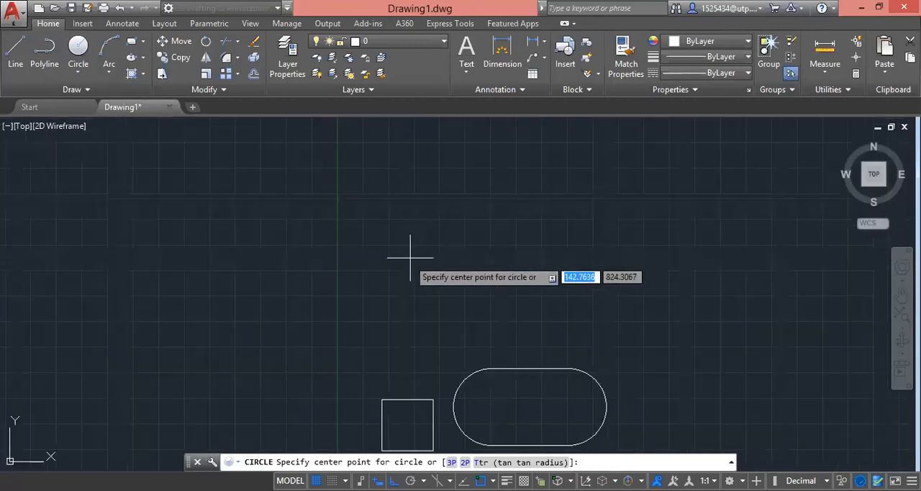
scroll(406, 280, "down", 3)
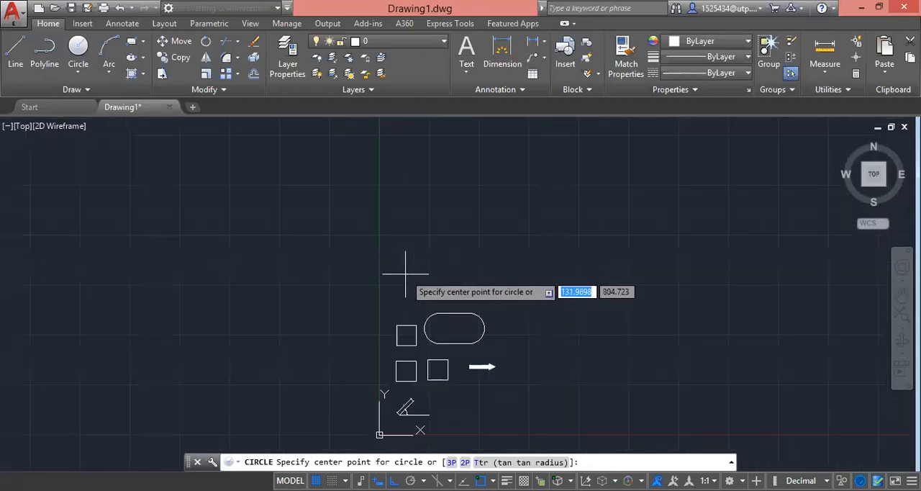
left_click(528, 362)
scroll(542, 347, "up", 2)
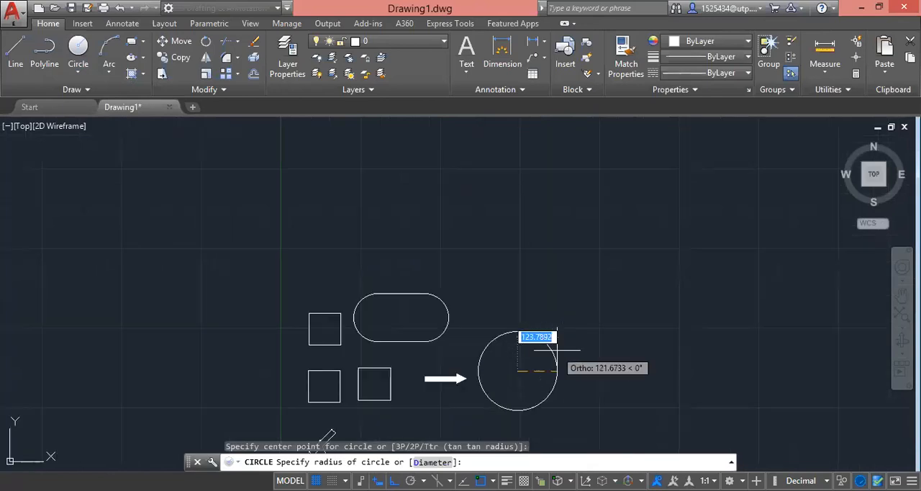
key("Escape")
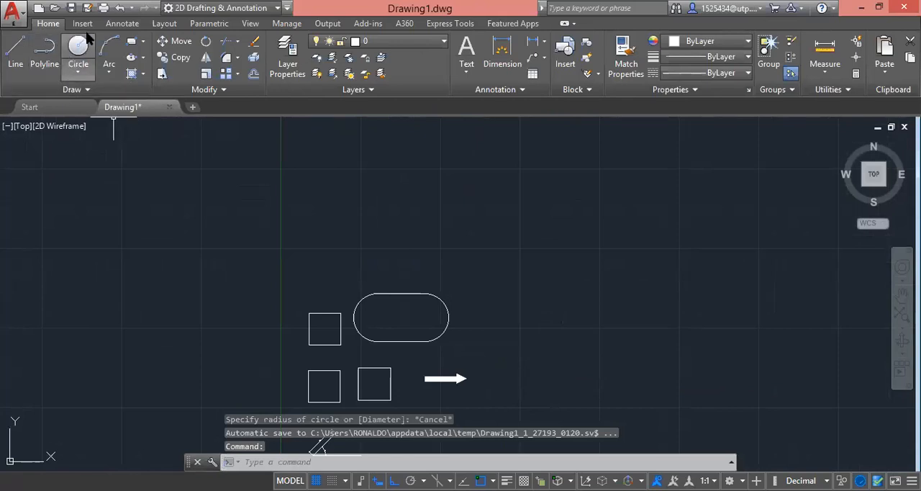
Step: Draw a circle by centre and radius above the rounded shape, with a radius of 150
left_click(78, 54)
scroll(389, 314, "down", 2)
scroll(355, 245, "up", 4)
scroll(355, 245, "down", 4)
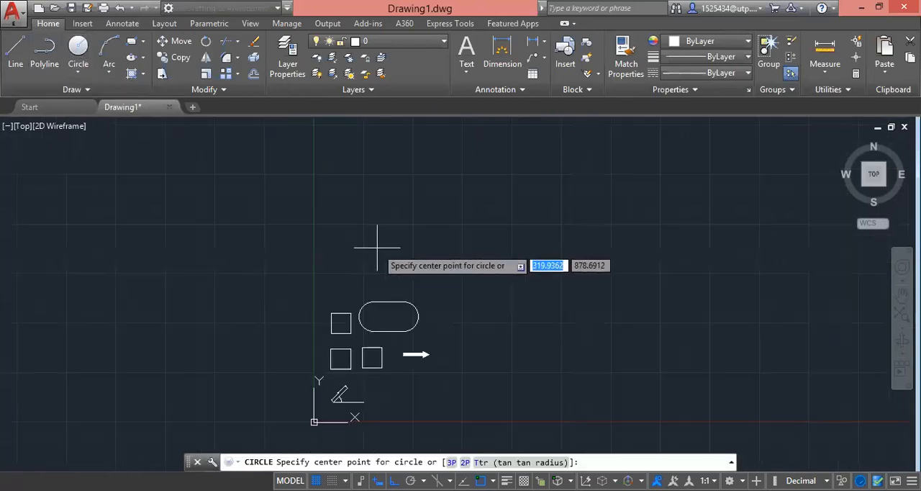
left_click(362, 213)
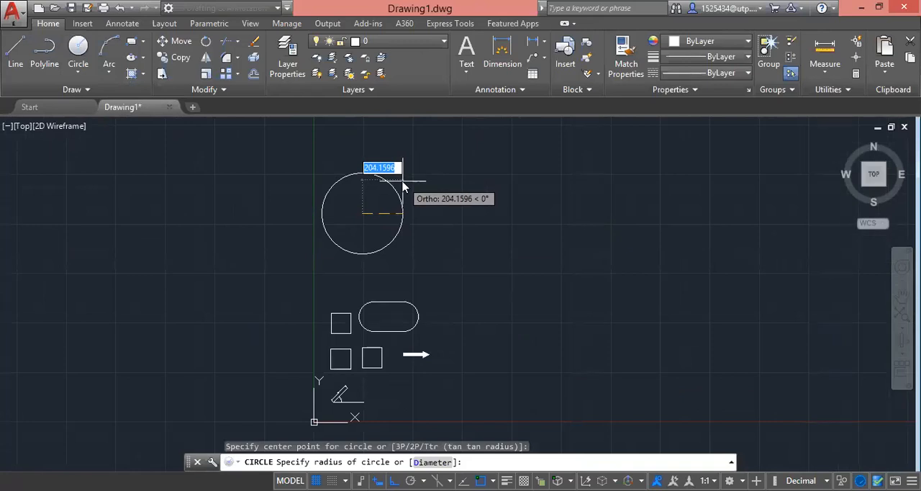
type("150")
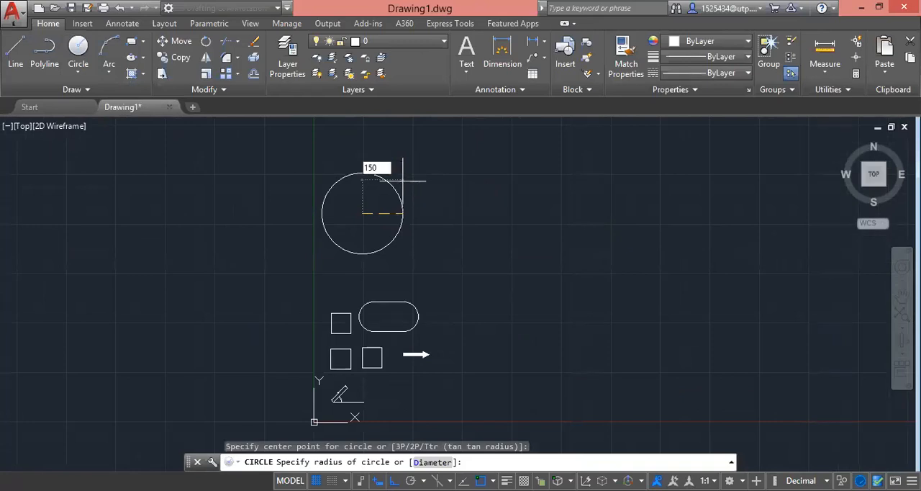
key("Return")
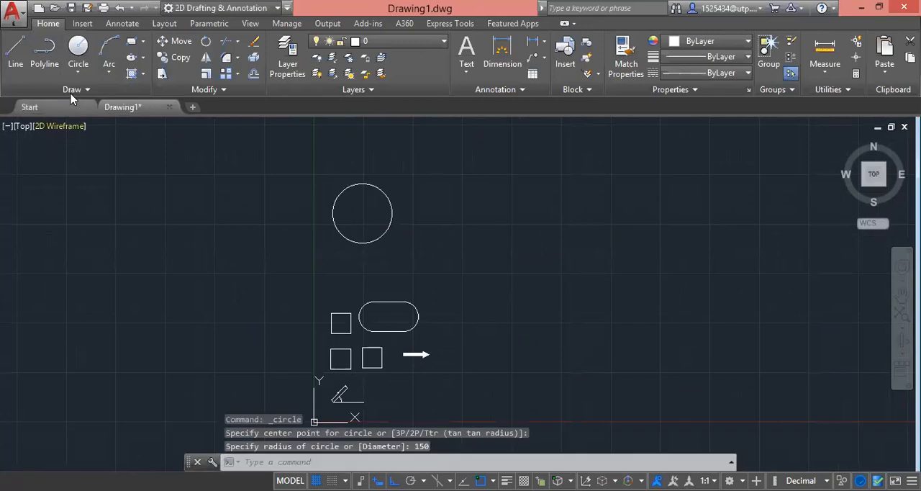
left_click(81, 75)
left_click(243, 164)
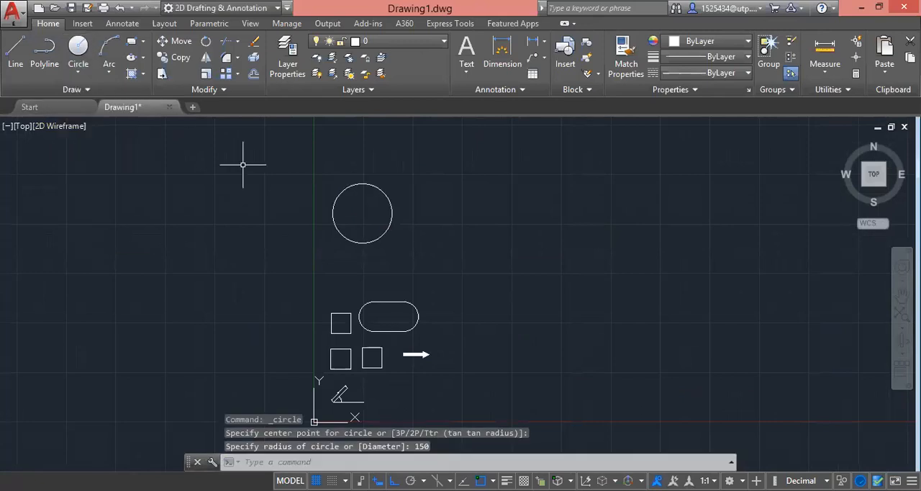
left_click(79, 73)
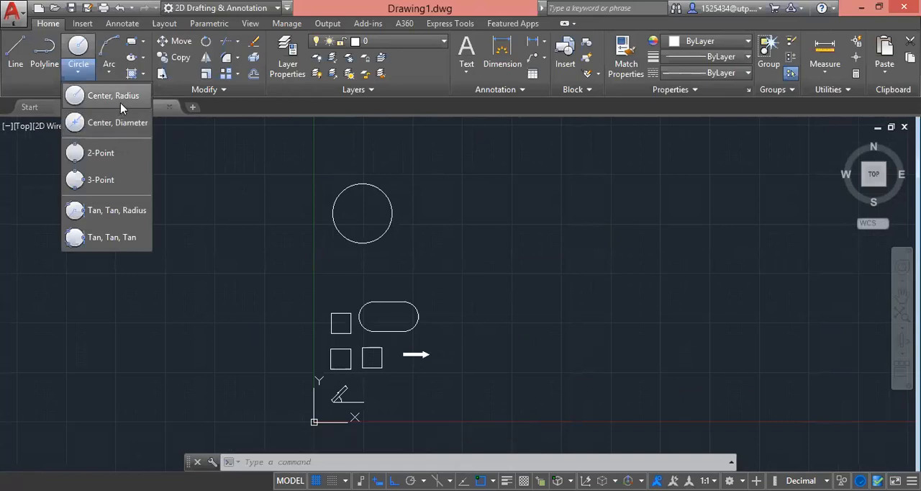
left_click(108, 95)
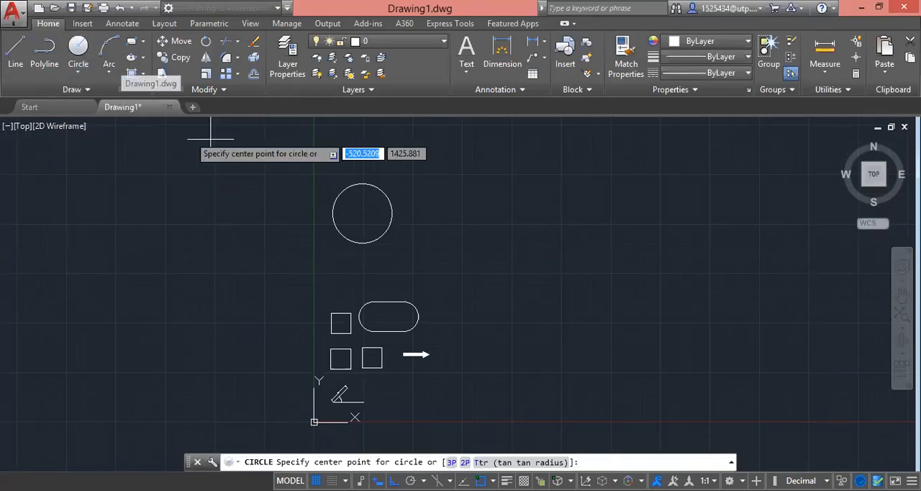
key("Escape")
left_click(407, 226)
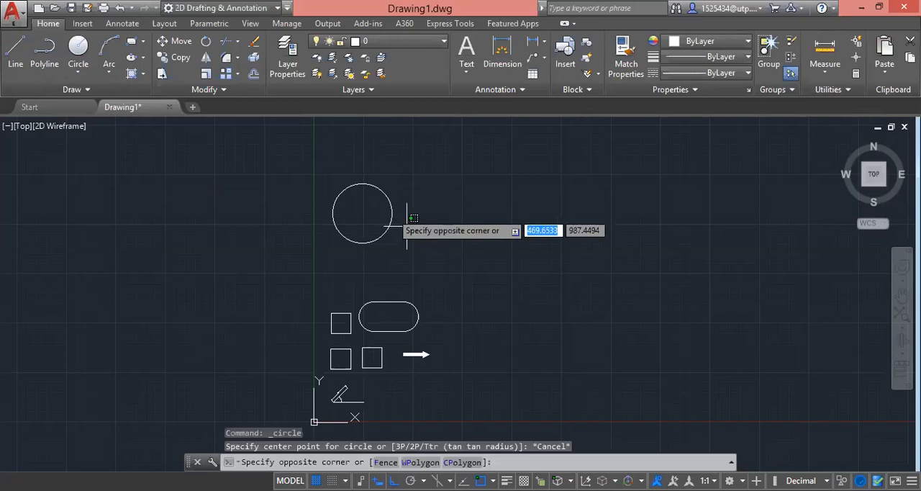
Step: Replace the circle above the rounded shape with a new centre-and-radius circle of radius 150
left_click(366, 181)
key("Delete")
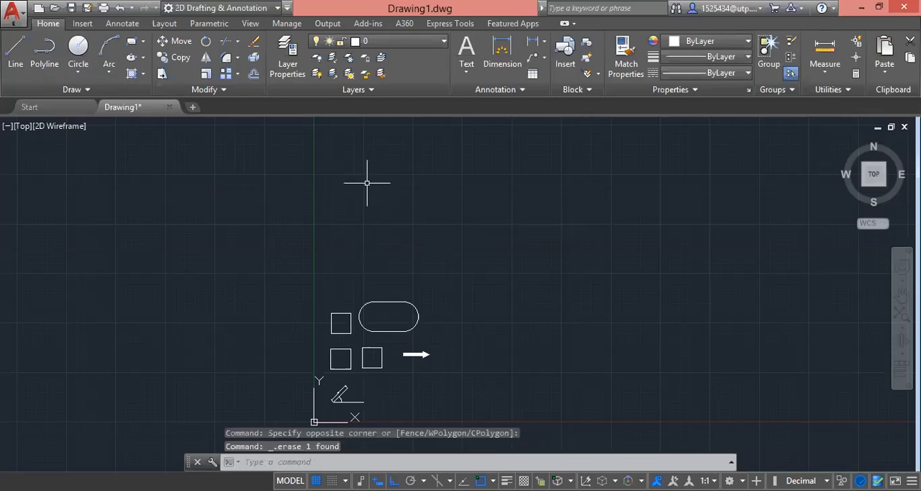
left_click(78, 72)
left_click(108, 95)
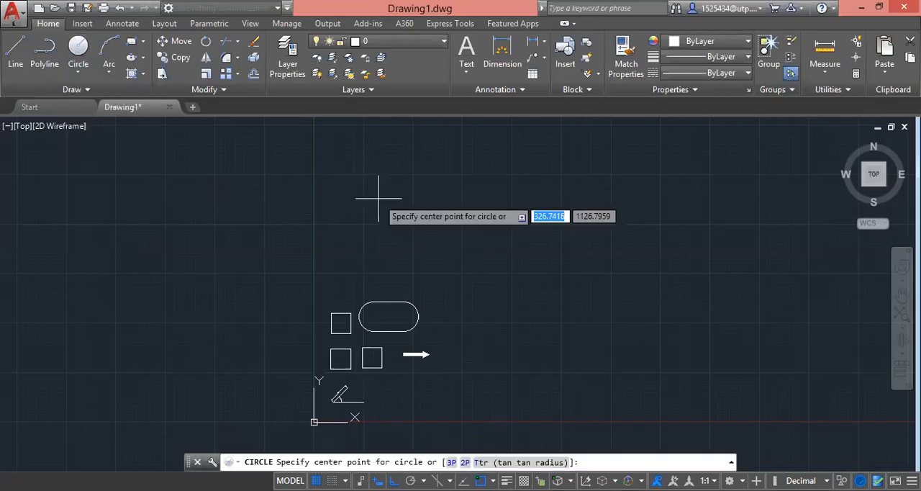
left_click(351, 195)
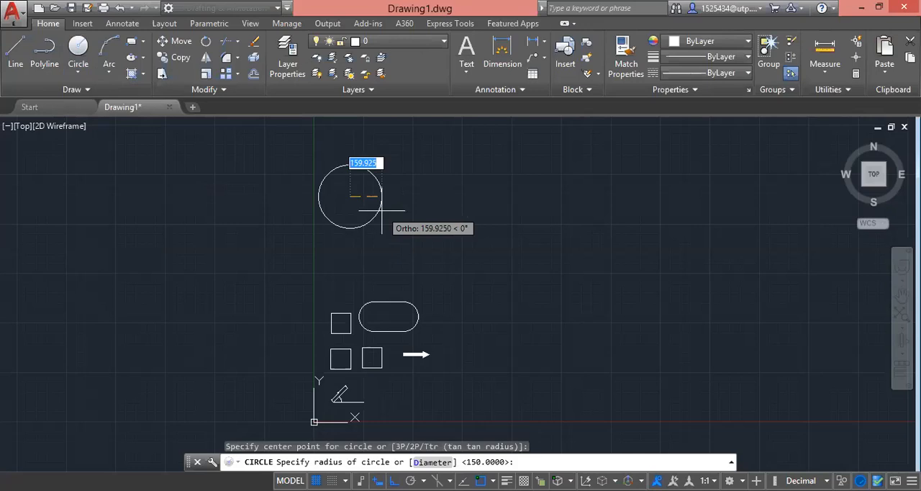
type("150")
key("Return")
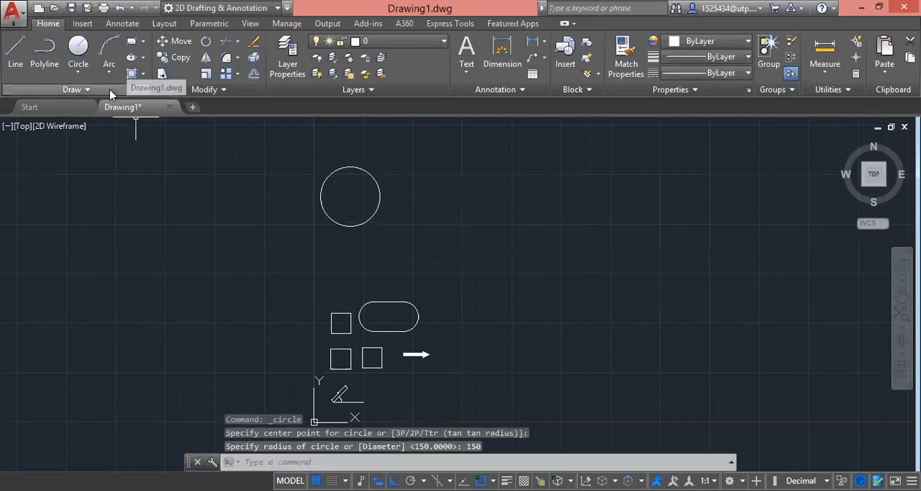
Step: Draw a second circle by centre and diameter to the right of the first one, with a diameter of 300
left_click(77, 72)
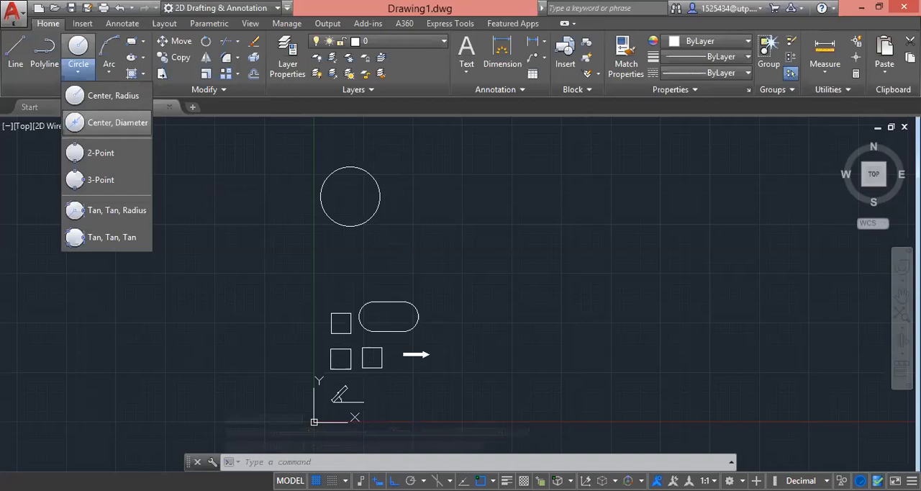
left_click(108, 123)
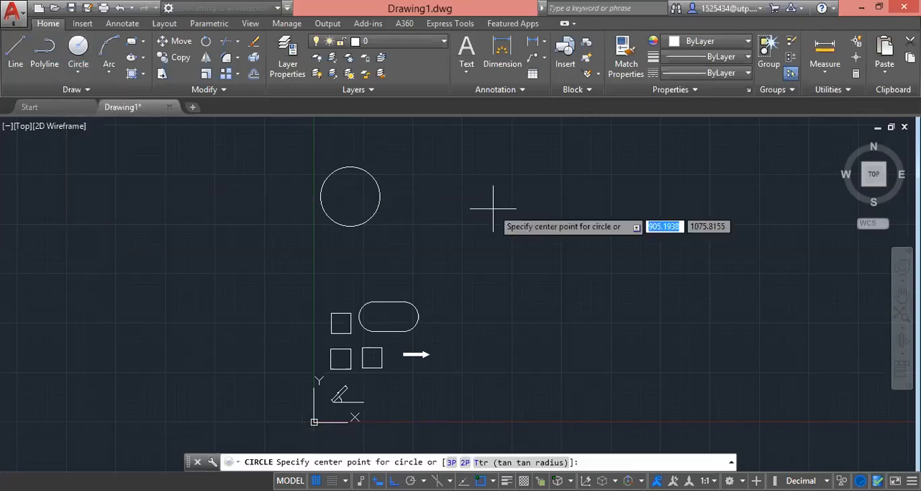
left_click(443, 196)
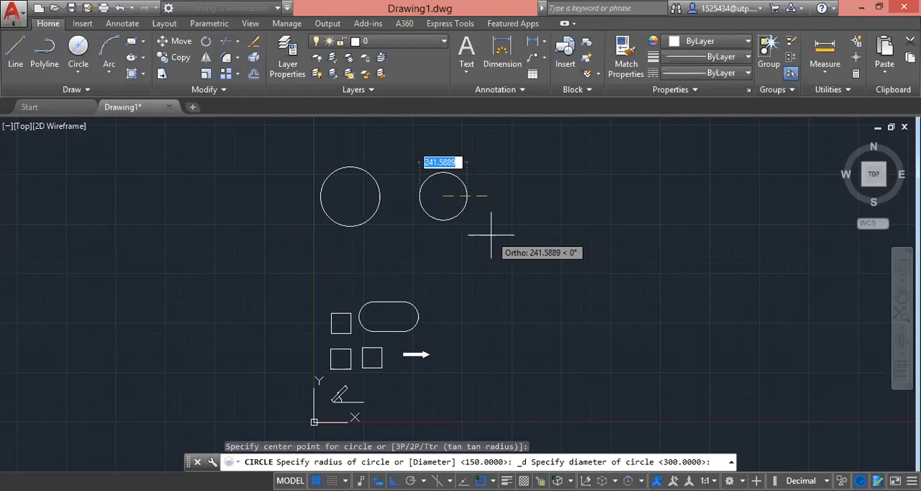
type("300")
key("Return")
left_click(473, 223)
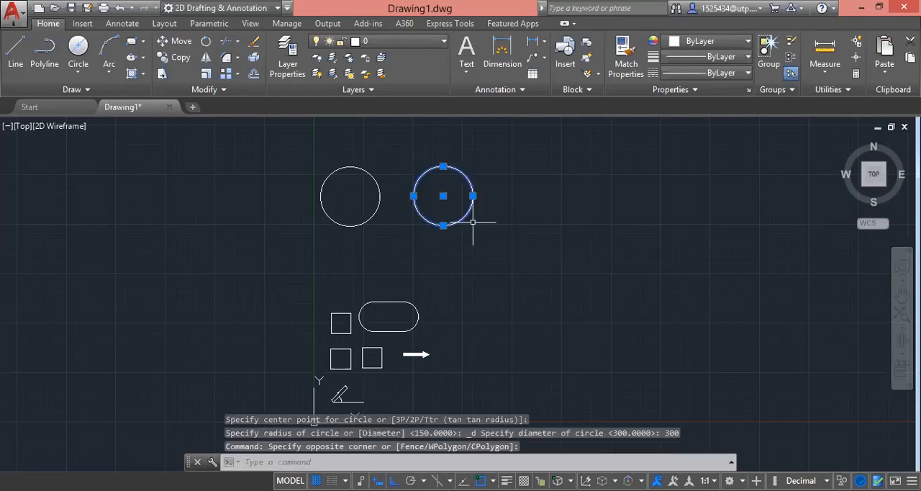
key("Escape")
left_click(78, 72)
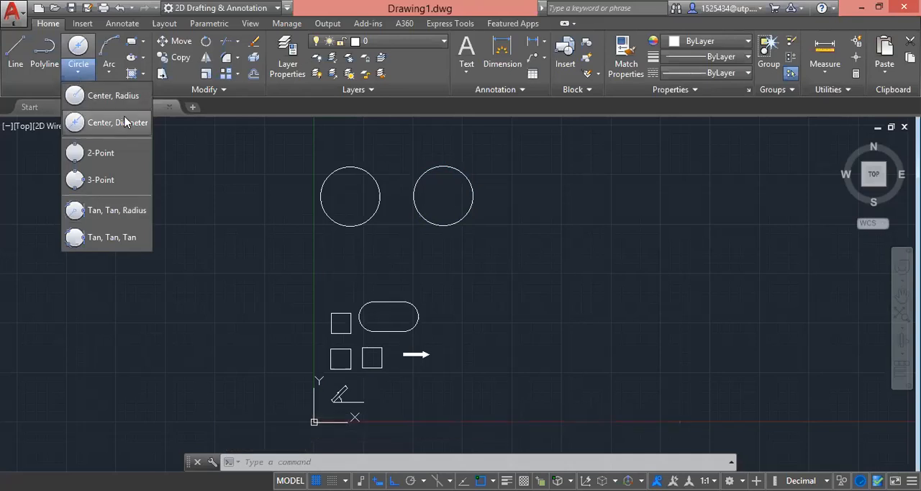
scroll(536, 245, "down", 4)
scroll(525, 241, "up", 4)
scroll(552, 251, "down", 2)
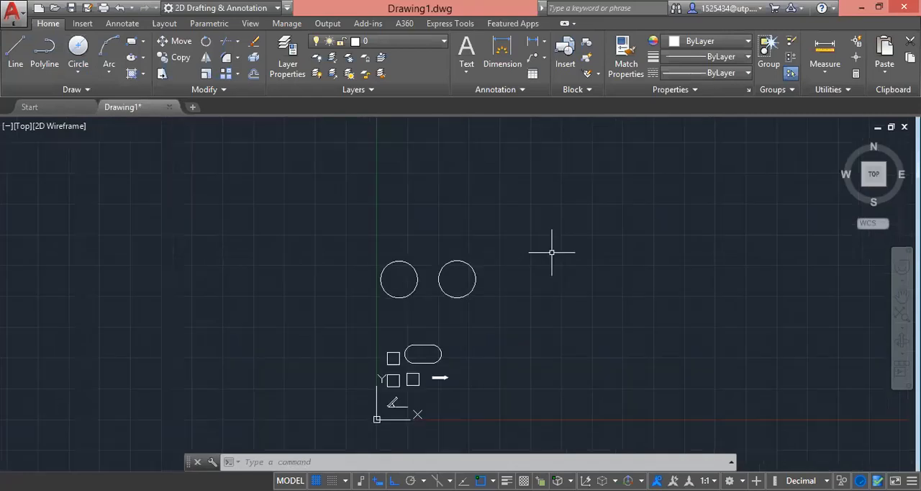
left_click(42, 57)
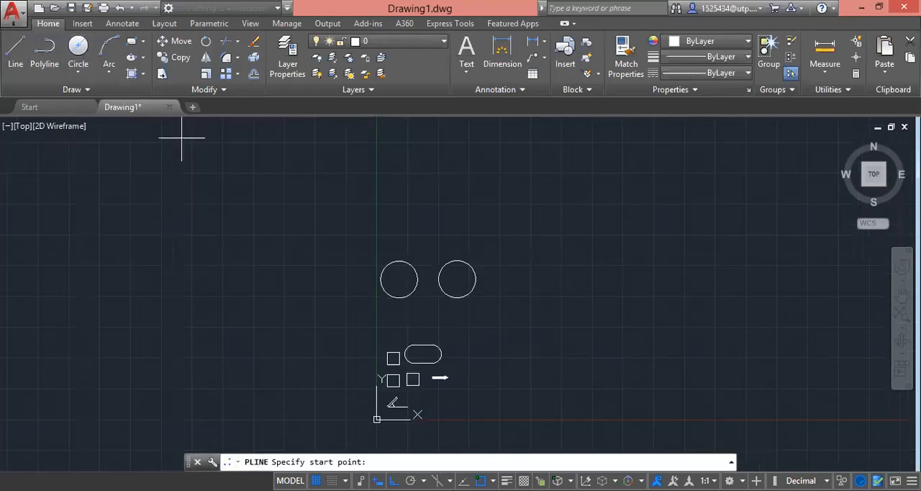
left_click(517, 289)
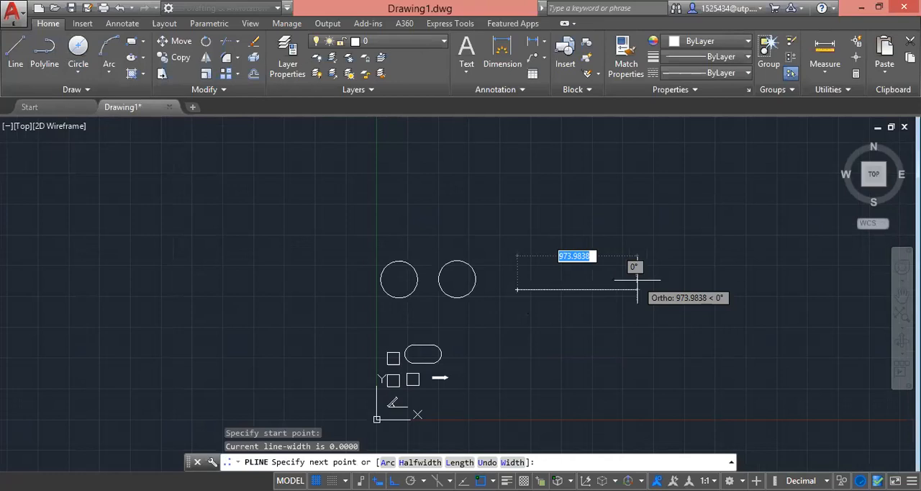
type("100")
key("Return")
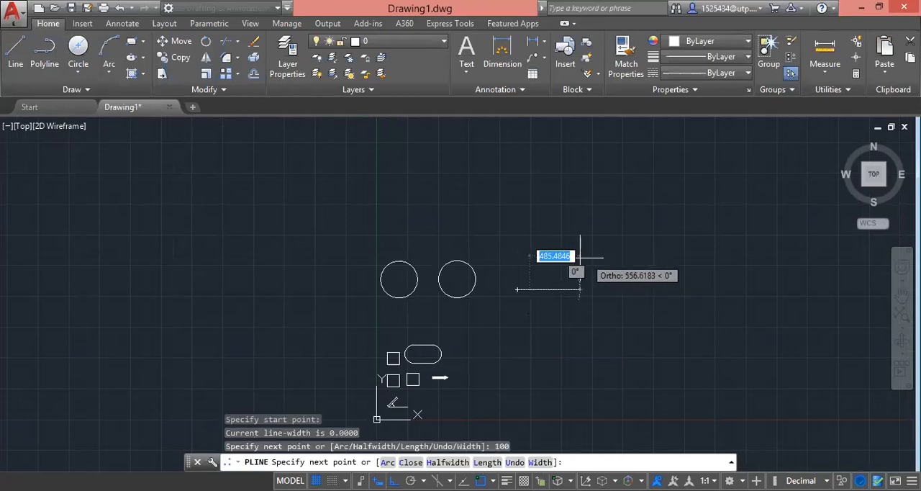
key("Escape")
left_click(579, 313)
left_click(524, 283)
key("Delete")
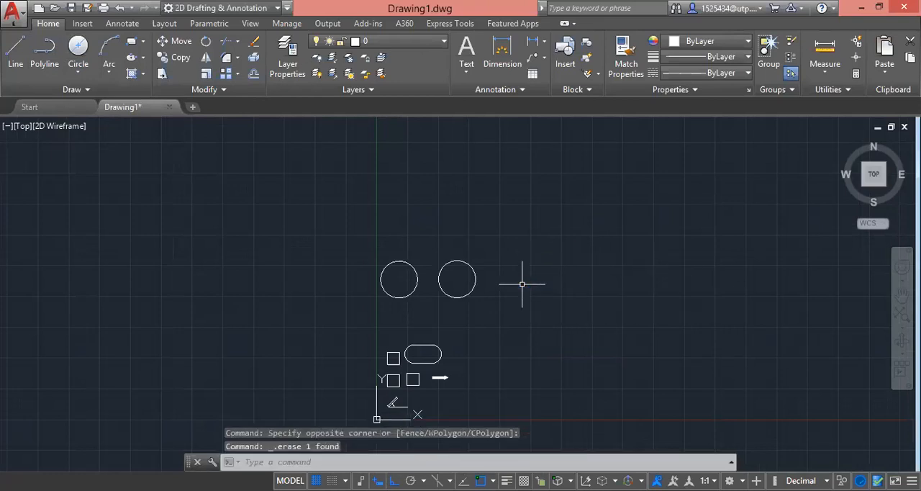
Step: Draw a closed square with a polyline to the right of the two circles, with sides of 400
left_click(45, 49)
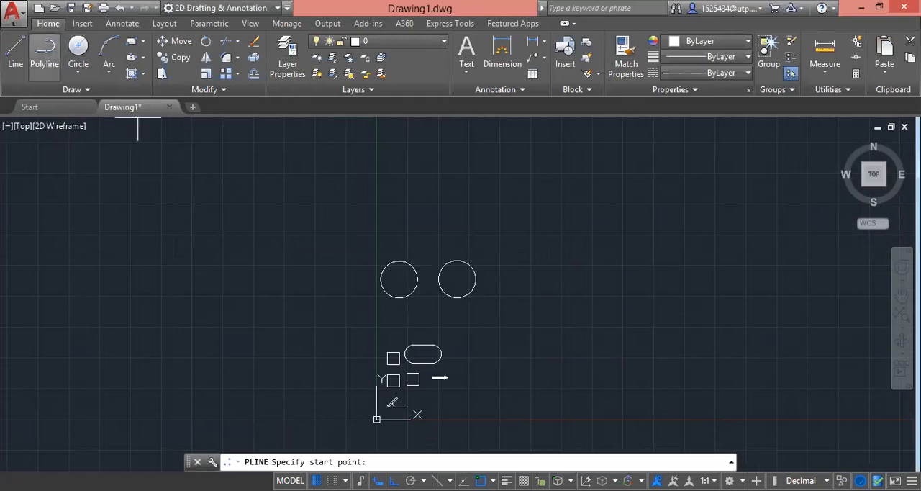
left_click(505, 297)
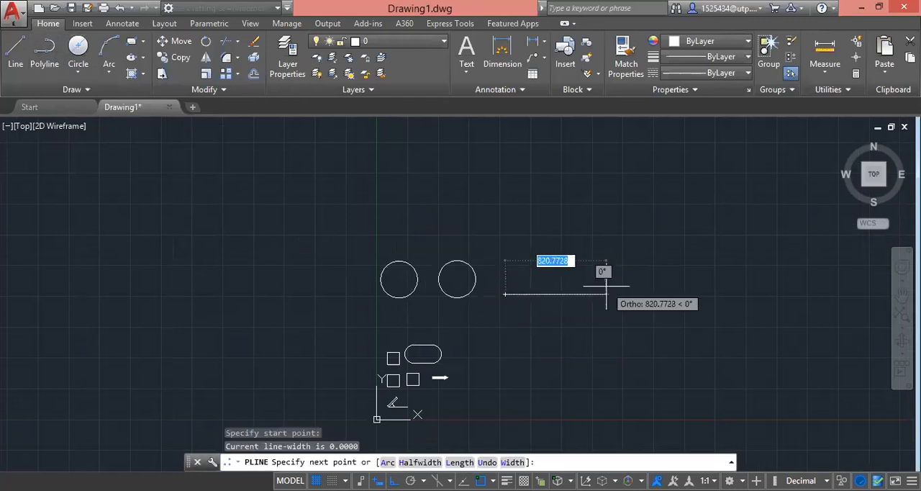
type("400")
key("Return")
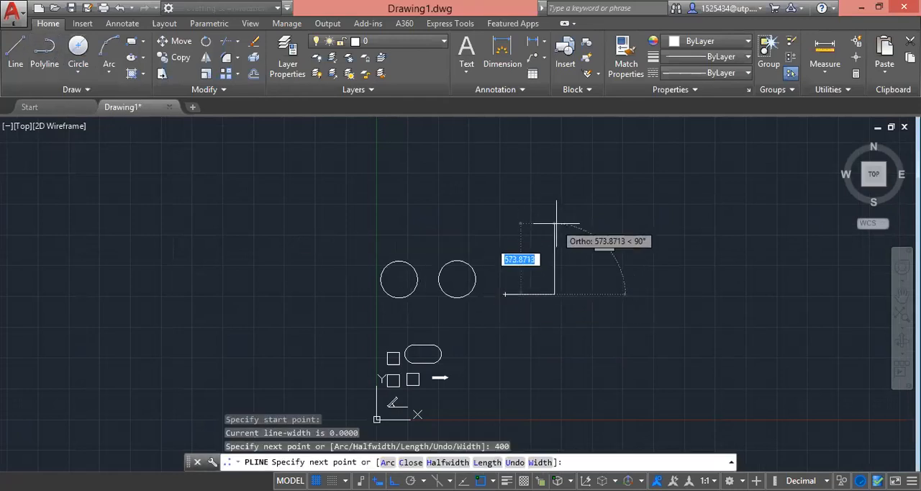
type("44")
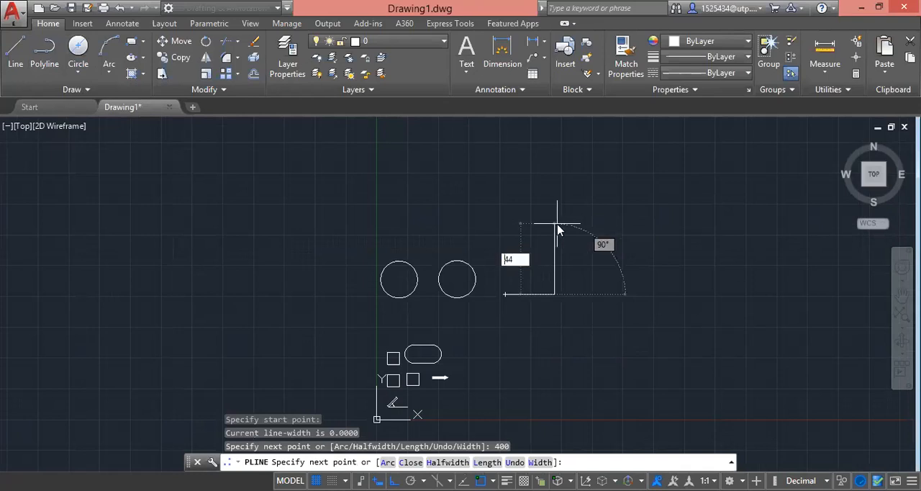
key("BackSpace")
type("00")
key("Return")
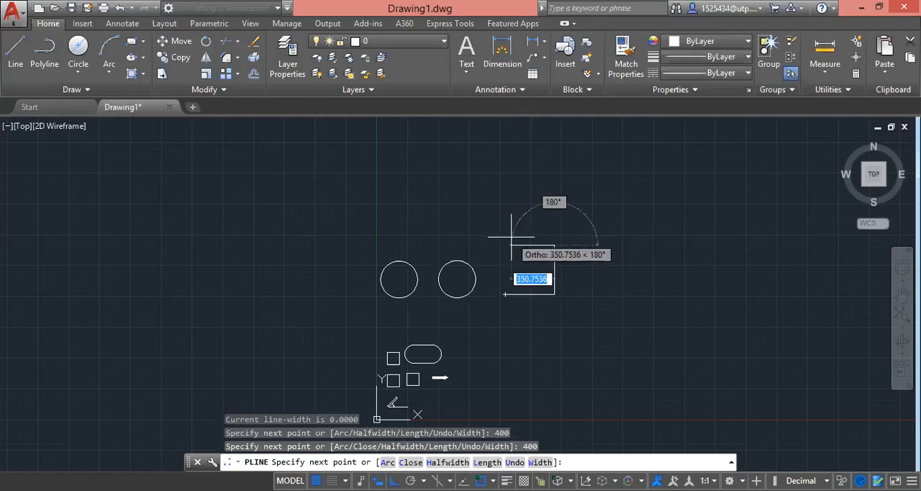
type("400")
key("Return")
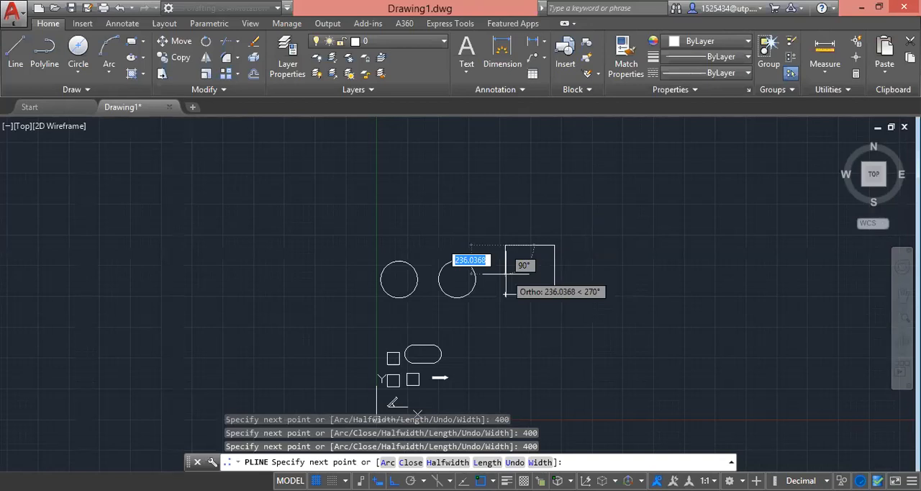
type("c")
key("Return")
Step: Copy the large square from its lower-left corner, placing three copies in a row to its right and one above it
scroll(556, 286, "up", 2)
scroll(570, 301, "up", 2)
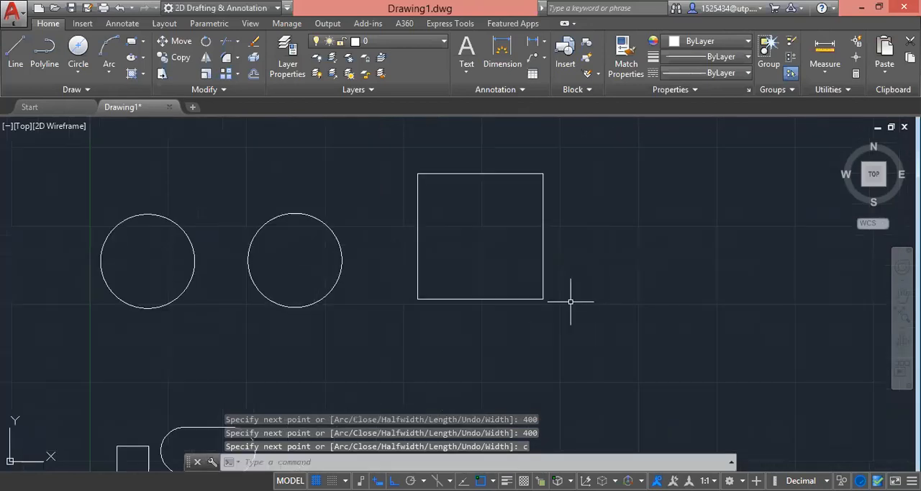
left_click(569, 316)
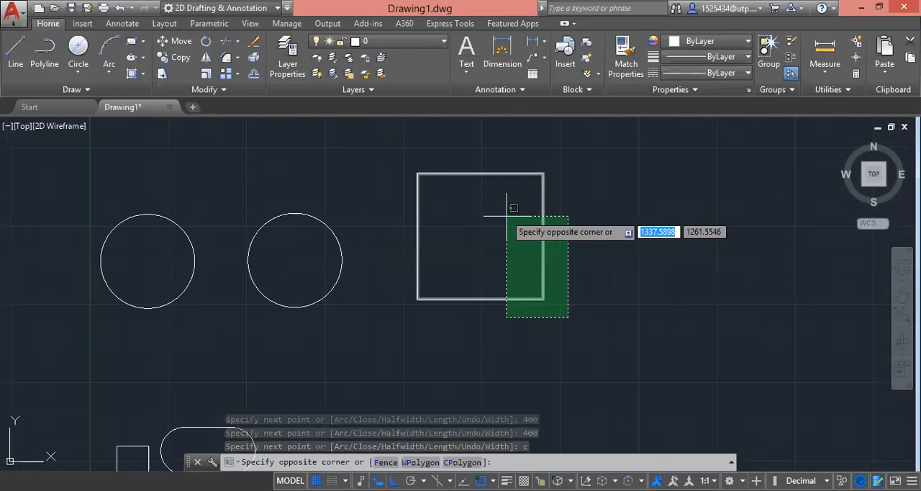
left_click(507, 215)
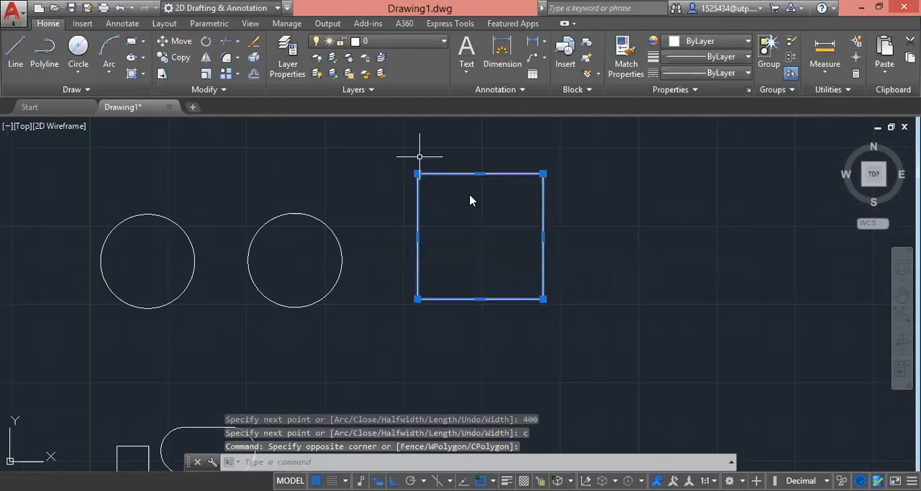
type("c")
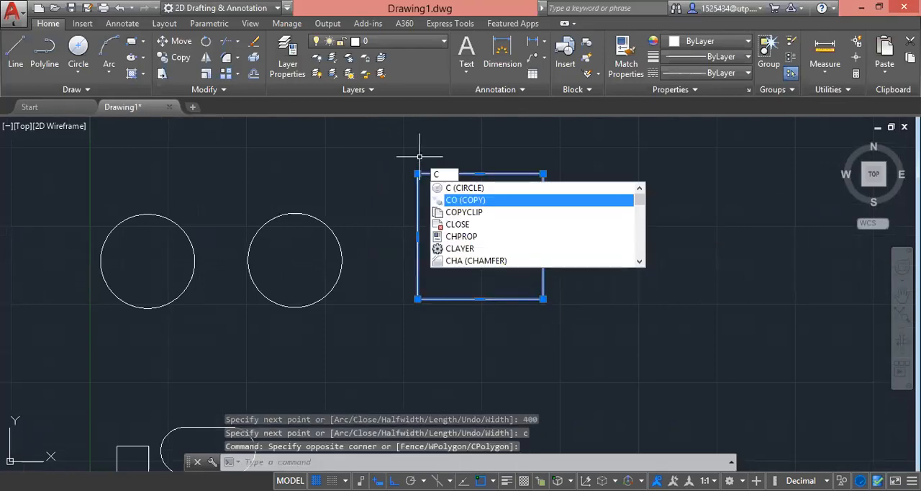
key("Return")
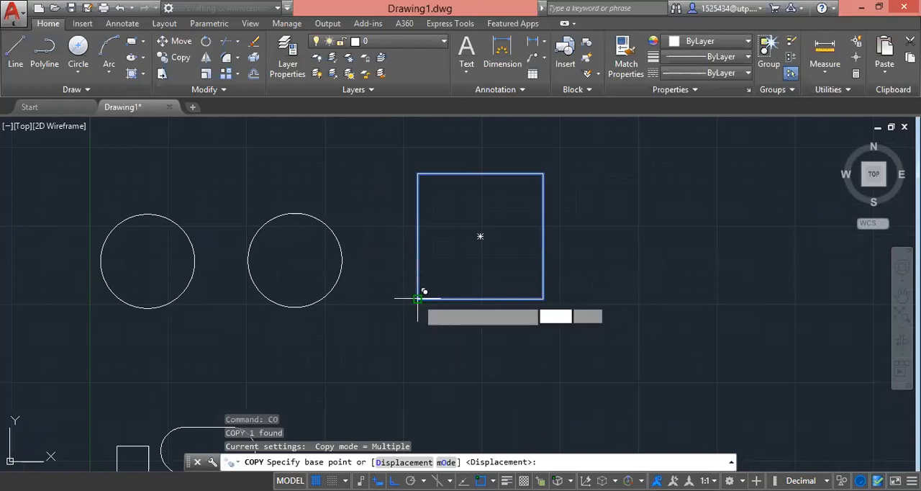
left_click(417, 297)
scroll(260, 349, "down", 2)
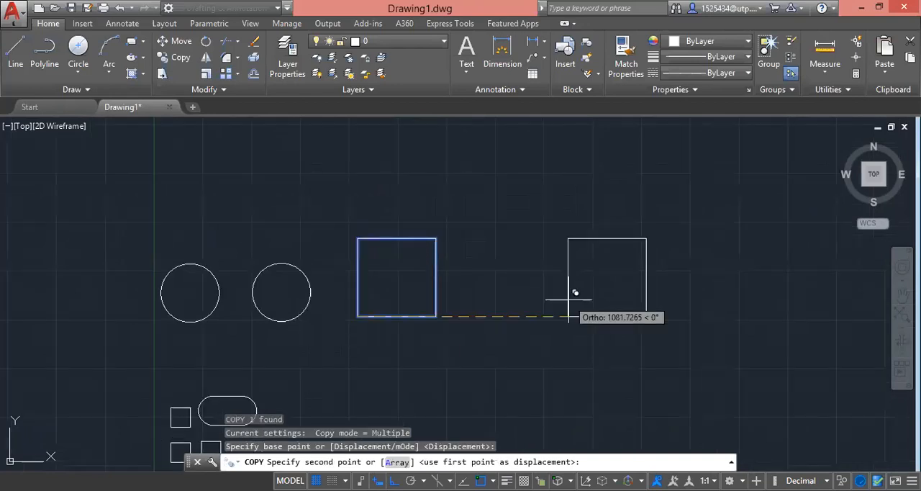
left_click(491, 280)
left_click(610, 285)
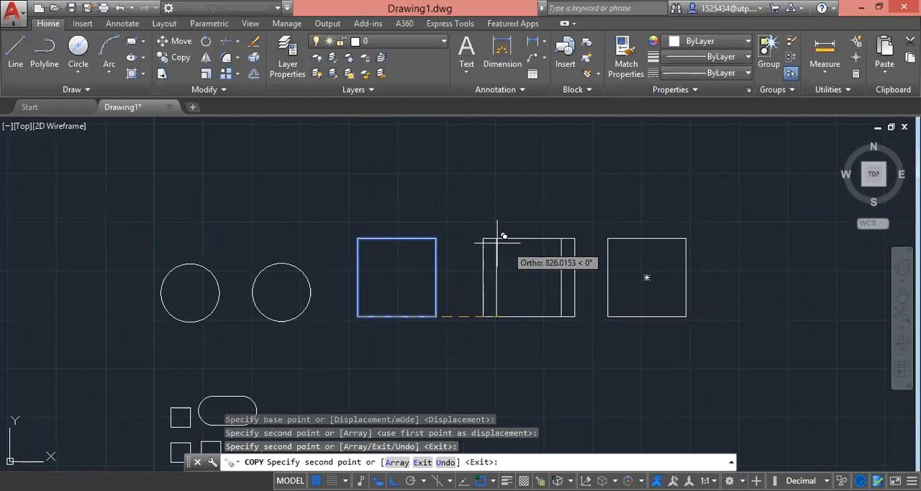
left_click(395, 189)
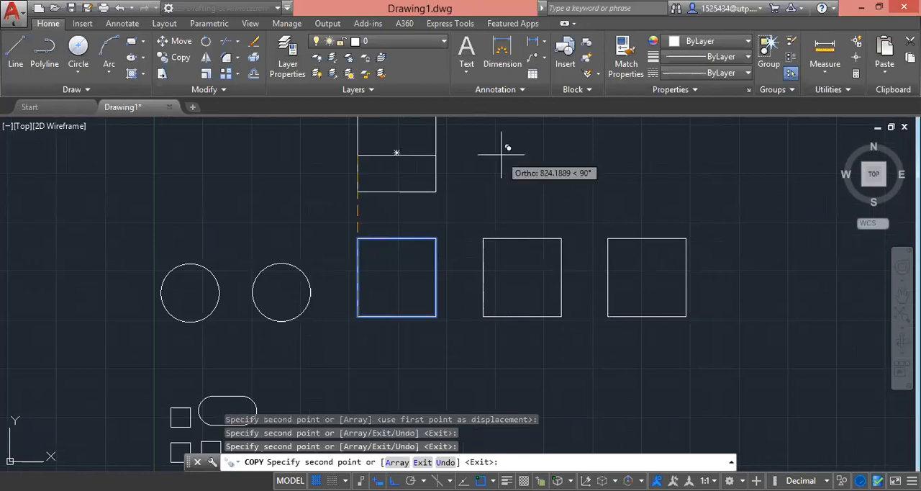
scroll(713, 296, "down", 3)
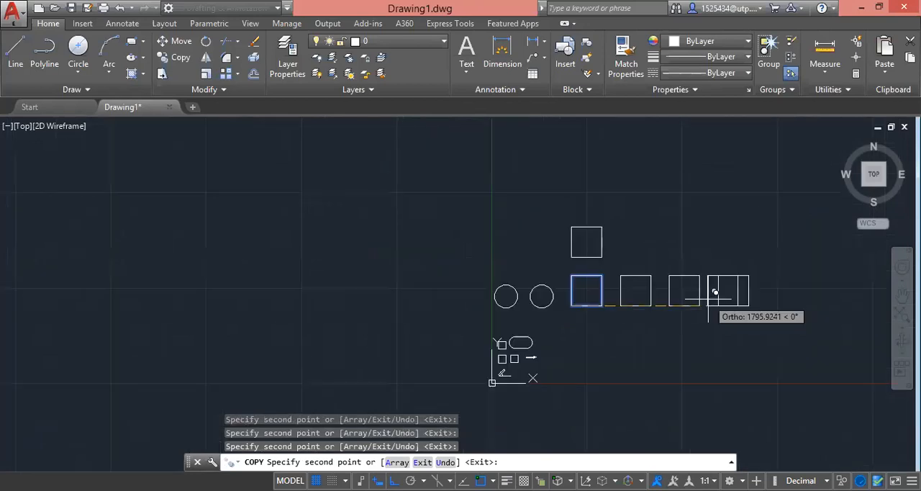
key("Escape")
Step: Draw a 2-Point circle inside the original large square, from the midpoint of its left side to the midpoint of its right side
scroll(771, 274, "up", 2)
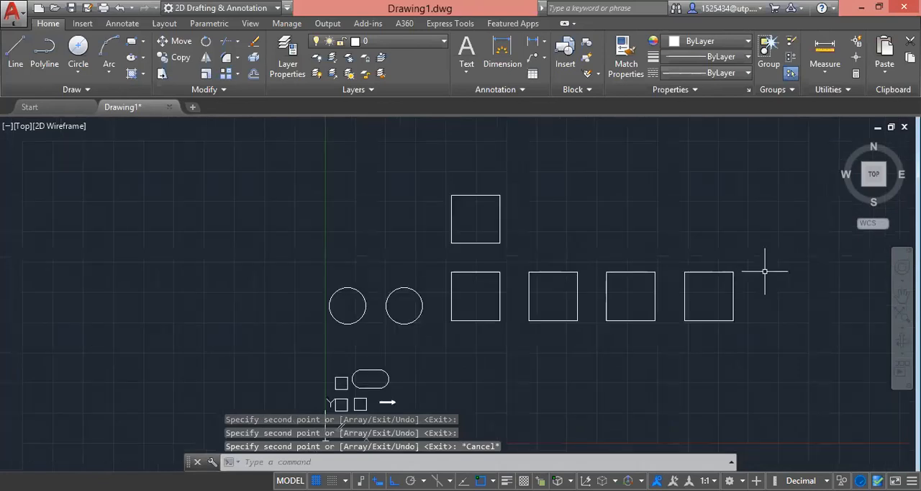
left_click(79, 73)
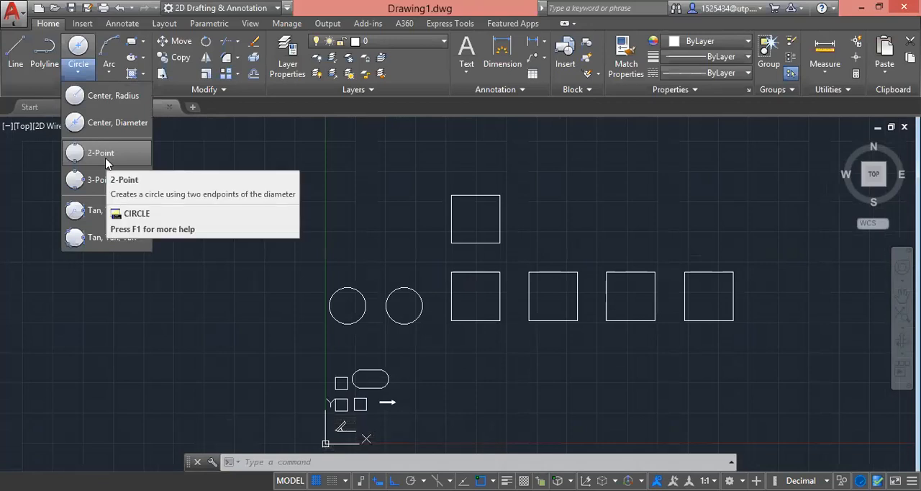
left_click(106, 160)
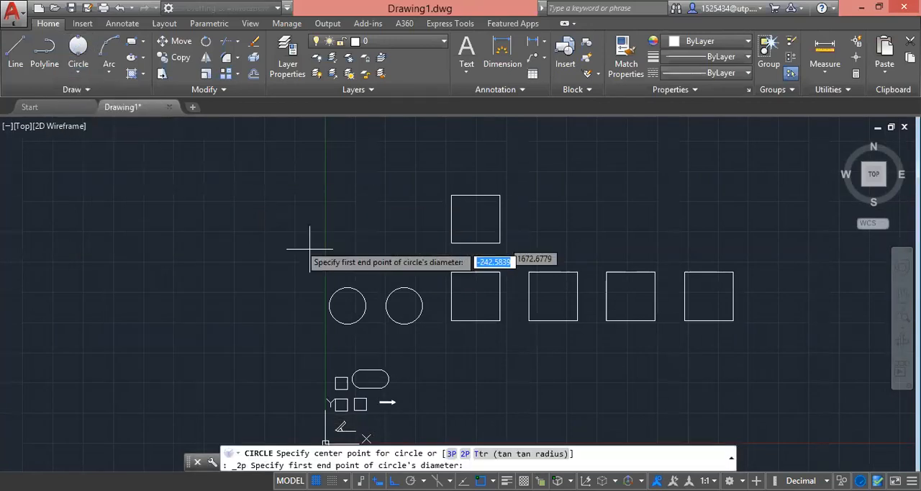
scroll(446, 309, "up", 2)
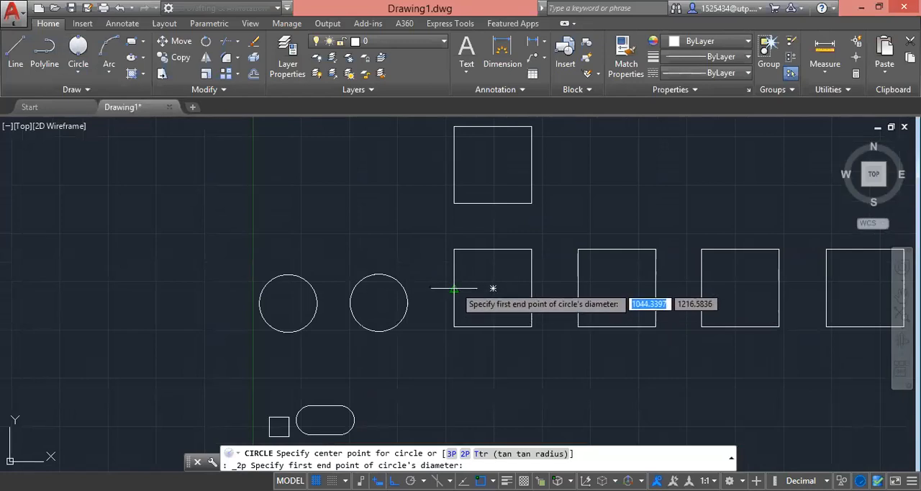
left_click(454, 288)
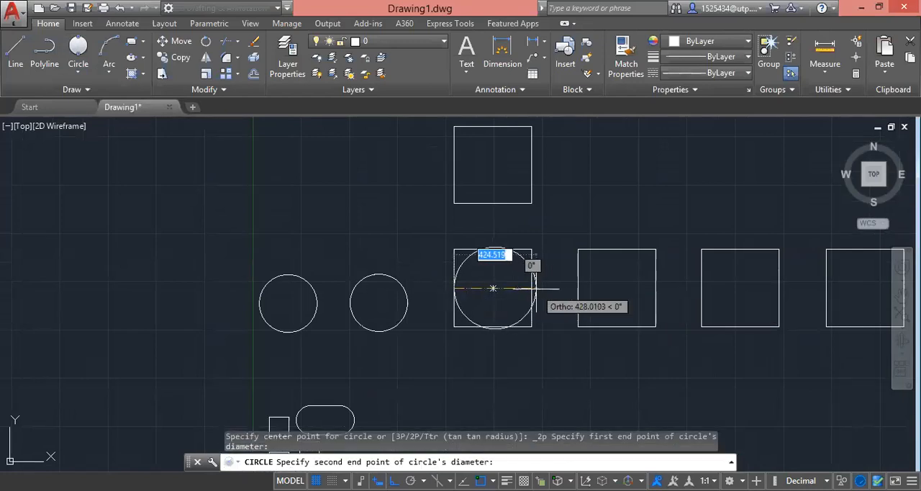
left_click(531, 288)
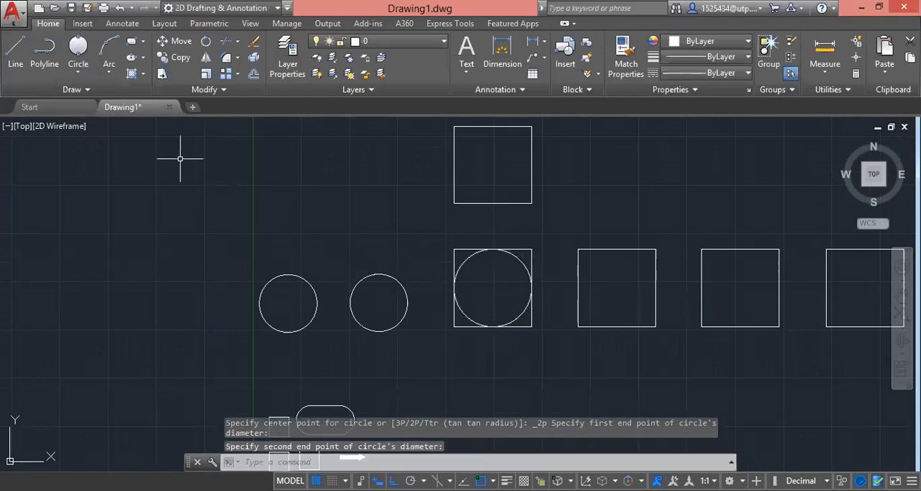
Step: Draw a 3-Point circle inside the second square of the row, through the midpoints of its left, top and right sides
left_click(78, 72)
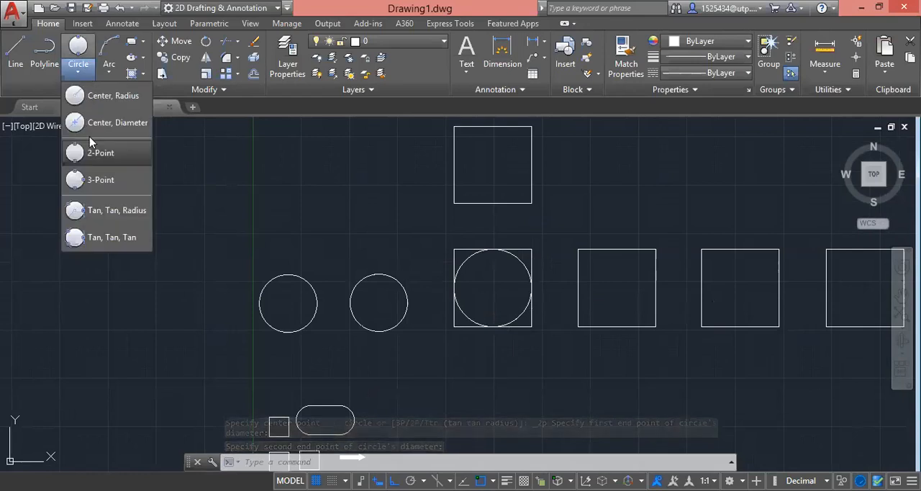
left_click(100, 181)
scroll(247, 241, "down", 2)
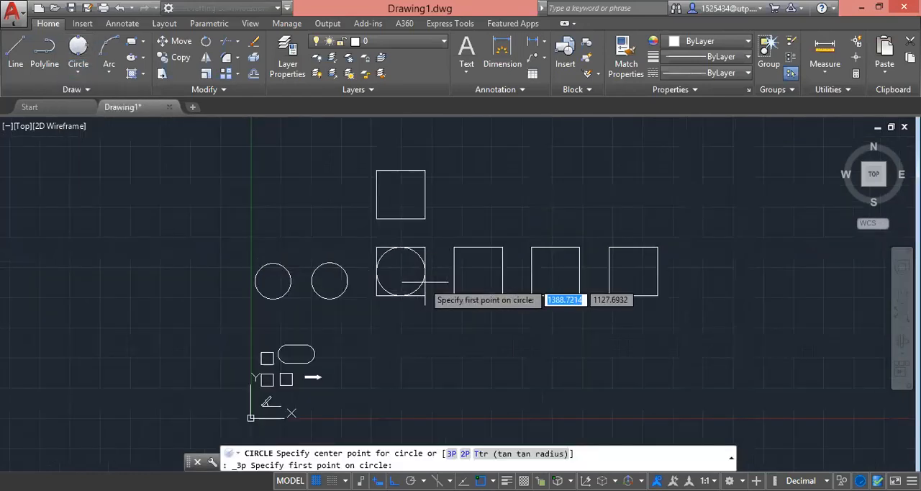
scroll(477, 272, "up", 4)
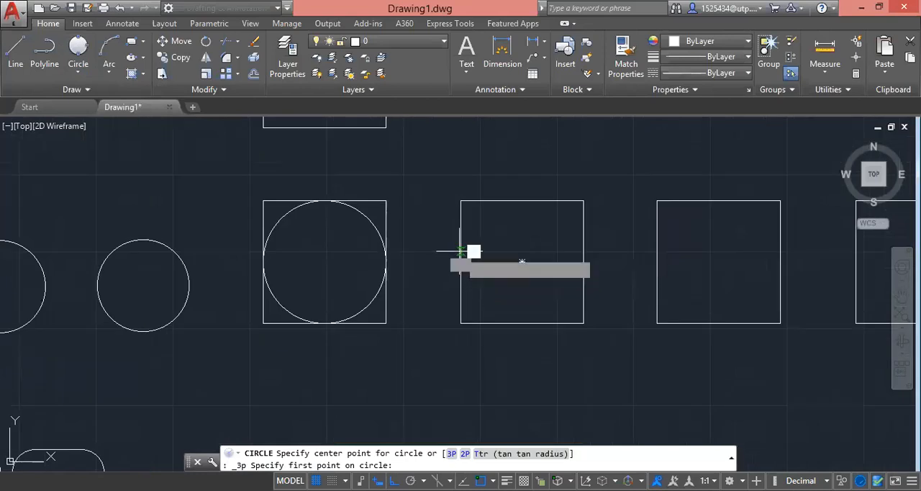
left_click(465, 251)
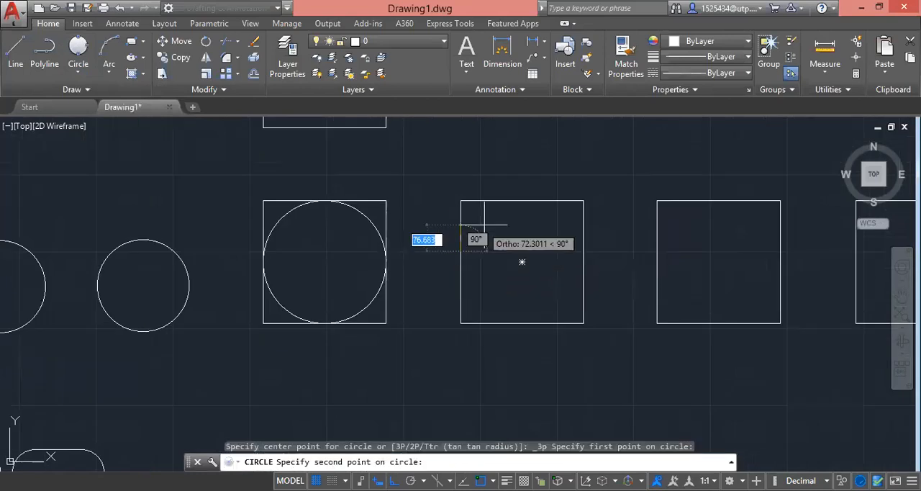
left_click(523, 201)
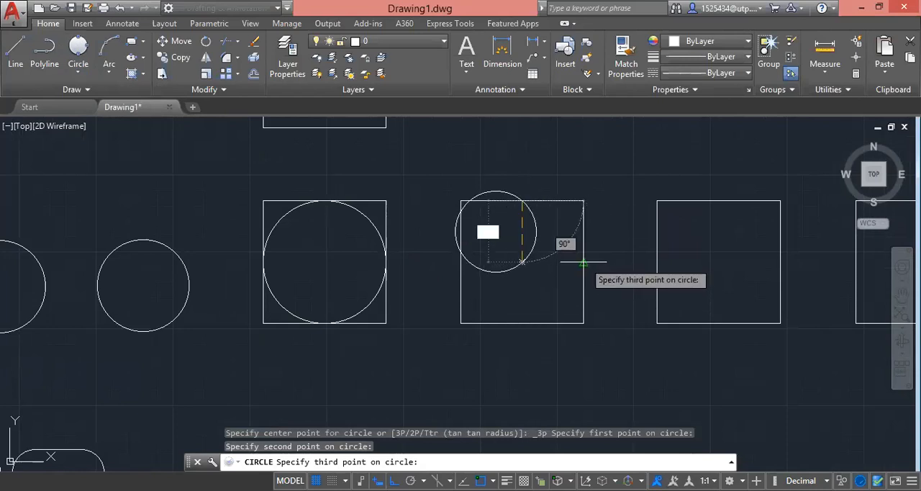
left_click(584, 262)
scroll(580, 320, "down", 2)
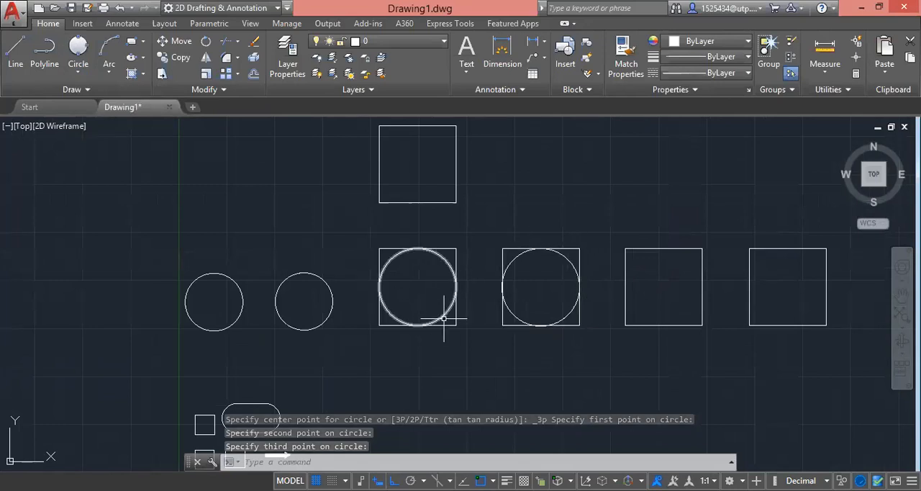
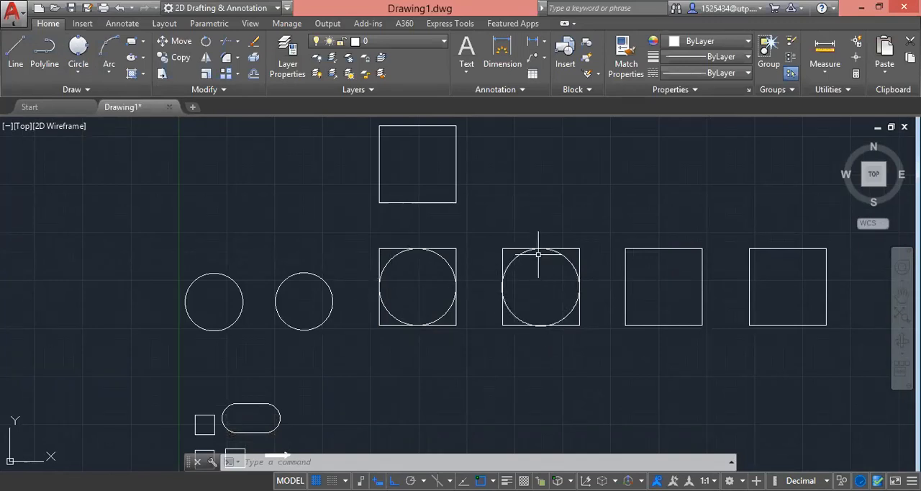
Step: Draw a Tan, Tan, Radius circle inside the third square of the row, tangent to its left and top sides, with radius 50
scroll(563, 303, "down", 2)
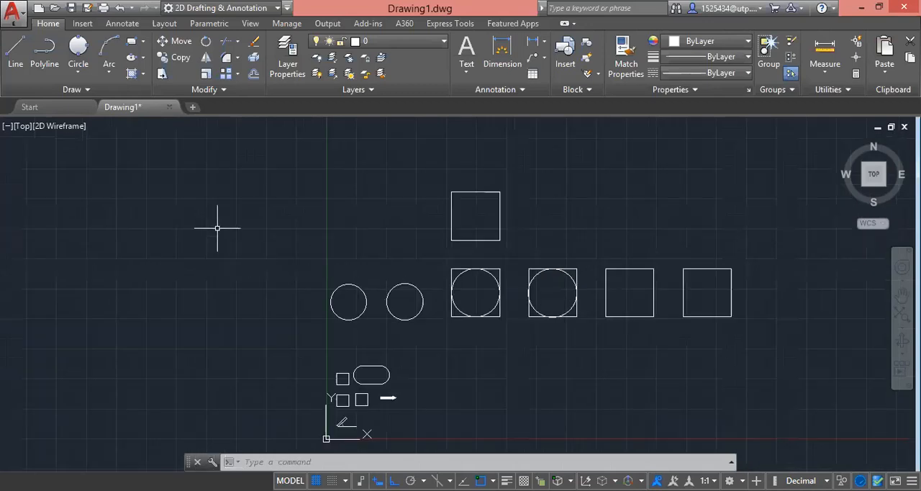
left_click(81, 72)
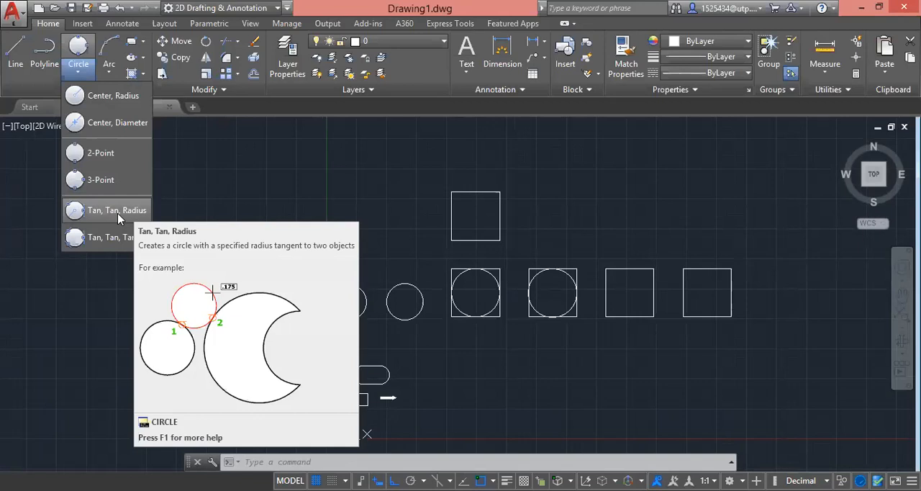
left_click(119, 218)
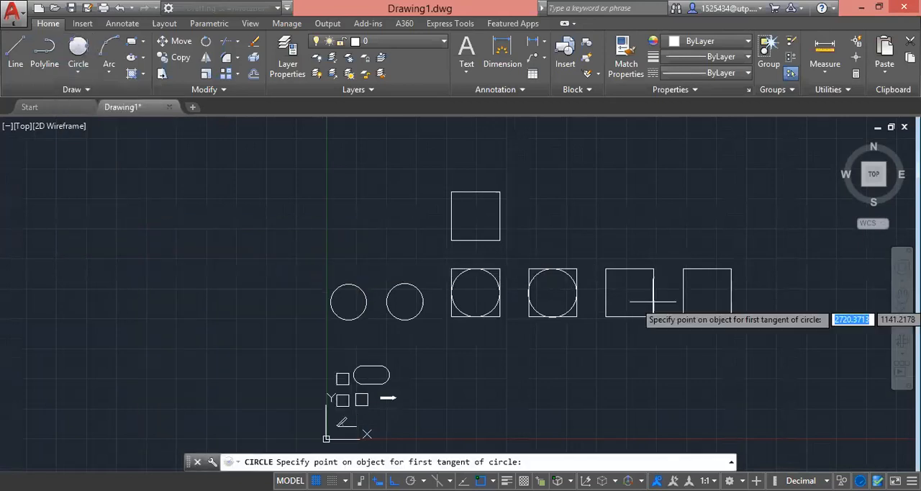
scroll(617, 280, "up", 5)
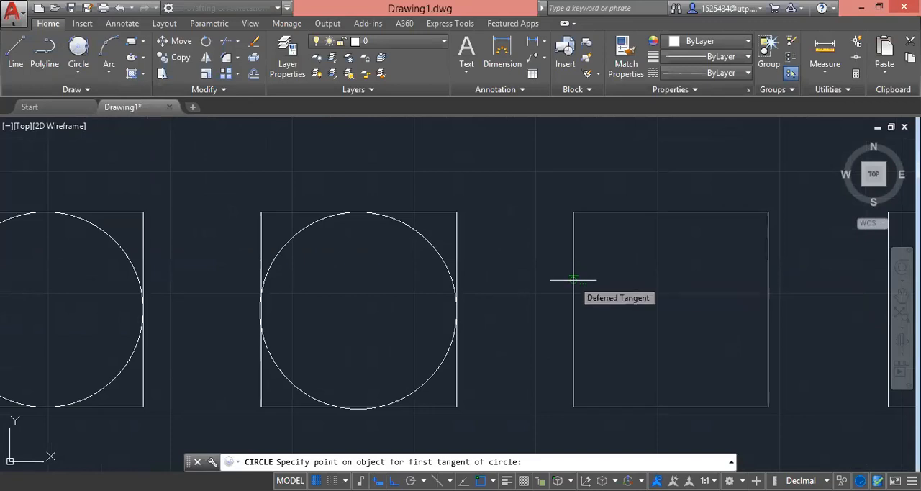
left_click(573, 279)
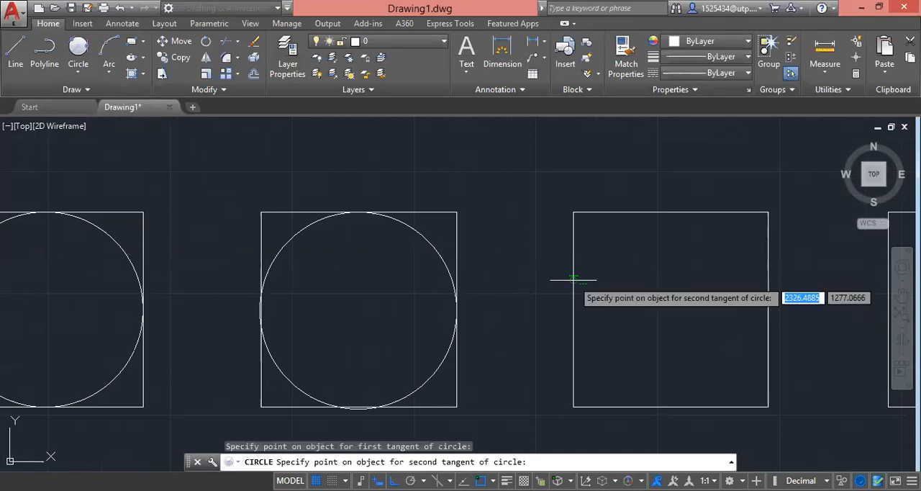
left_click(642, 213)
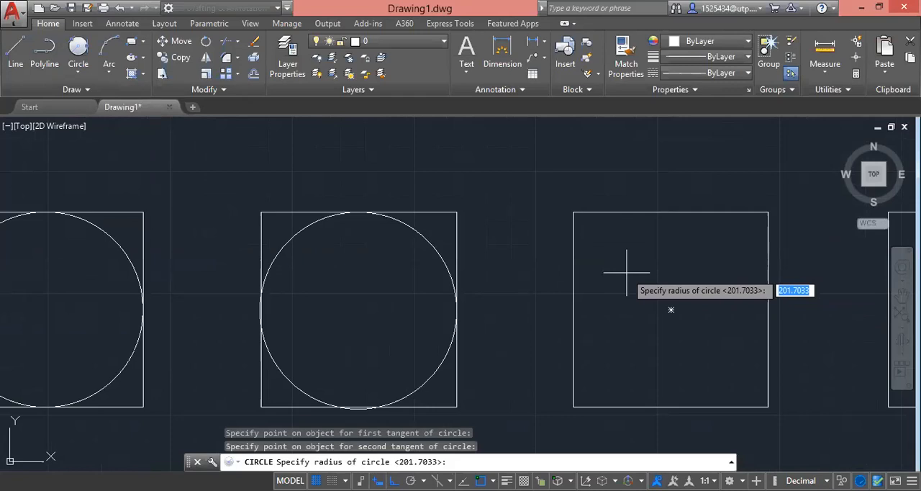
type("50")
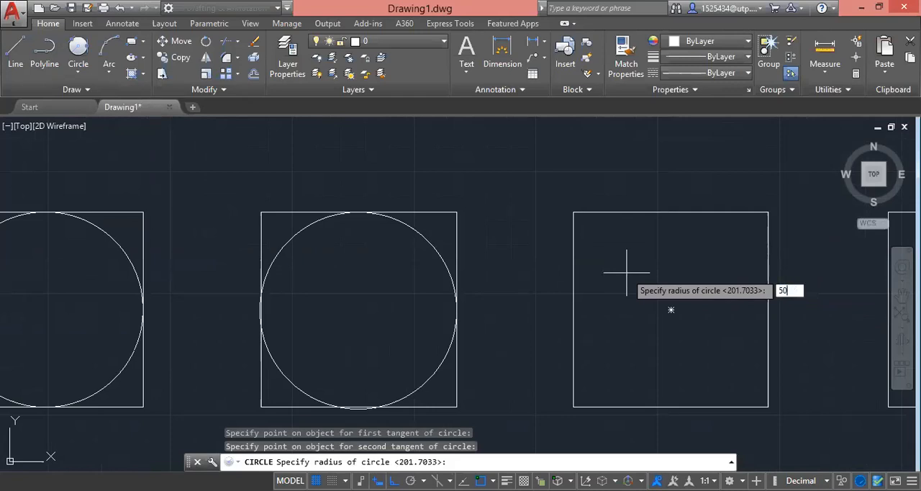
key("Return")
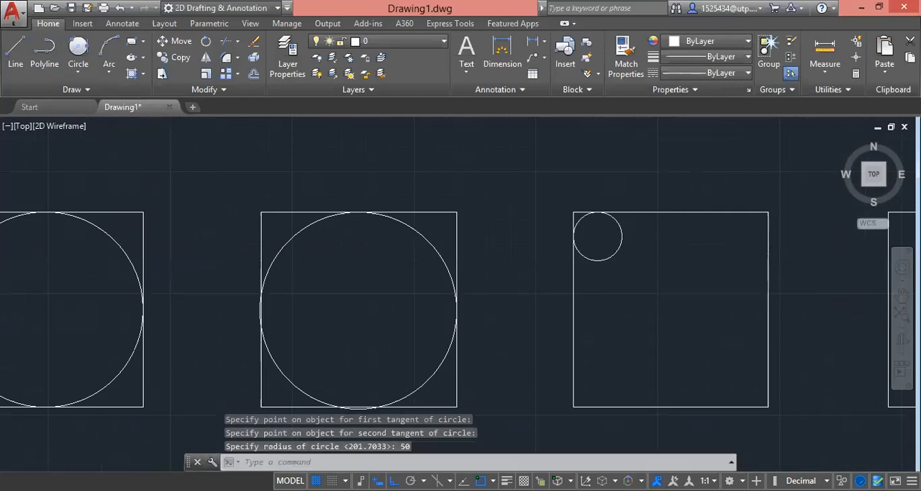
scroll(614, 213, "up", 2)
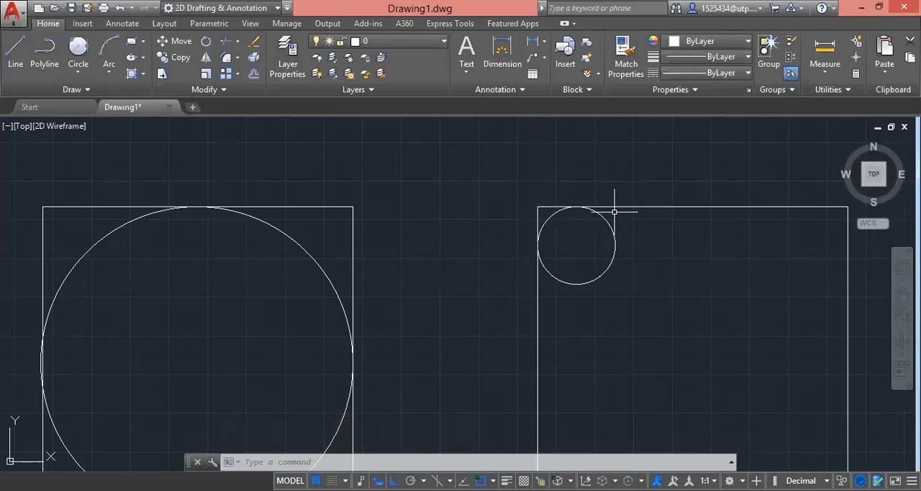
scroll(616, 247, "down", 2)
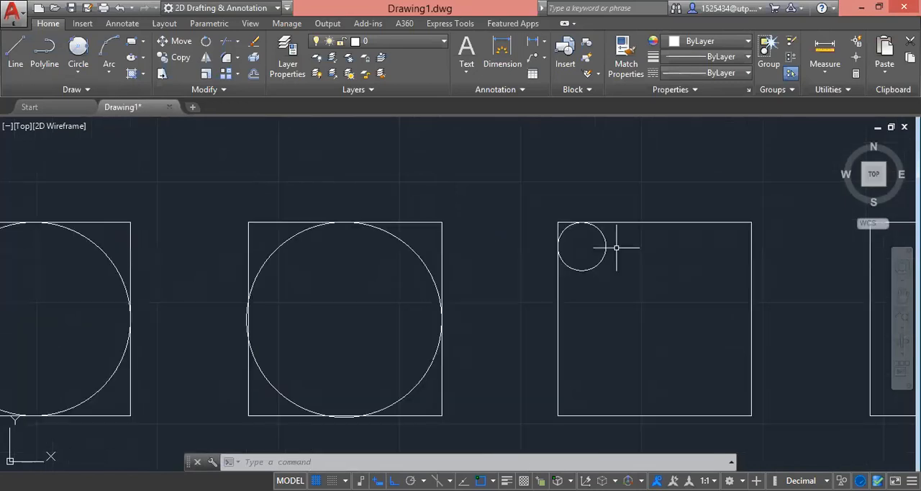
scroll(605, 234, "up", 2)
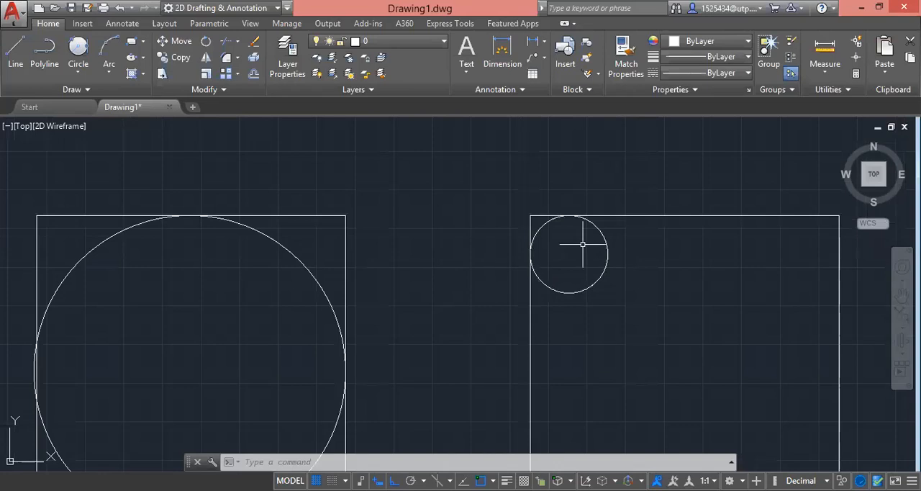
scroll(598, 273, "down", 3)
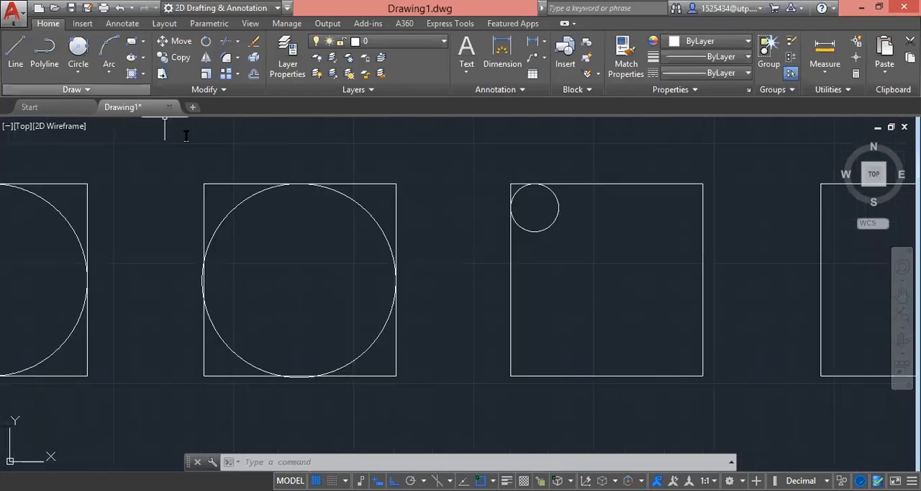
left_click(78, 49)
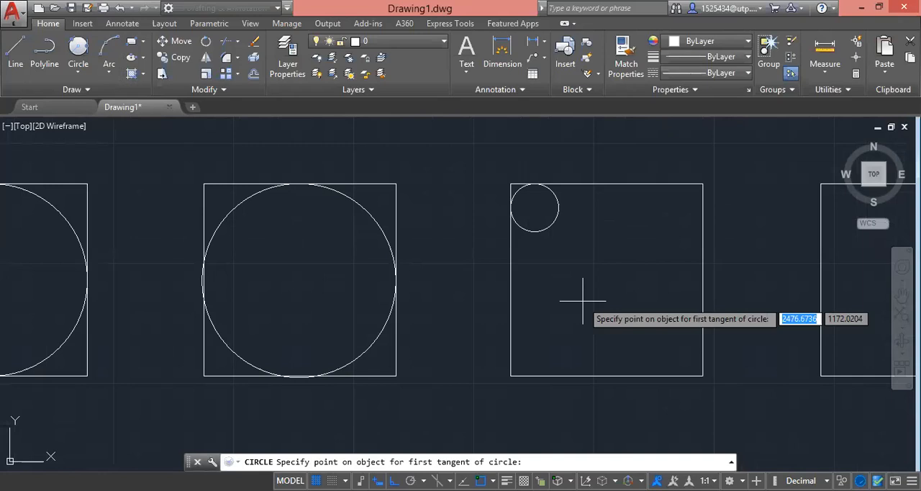
type("100")
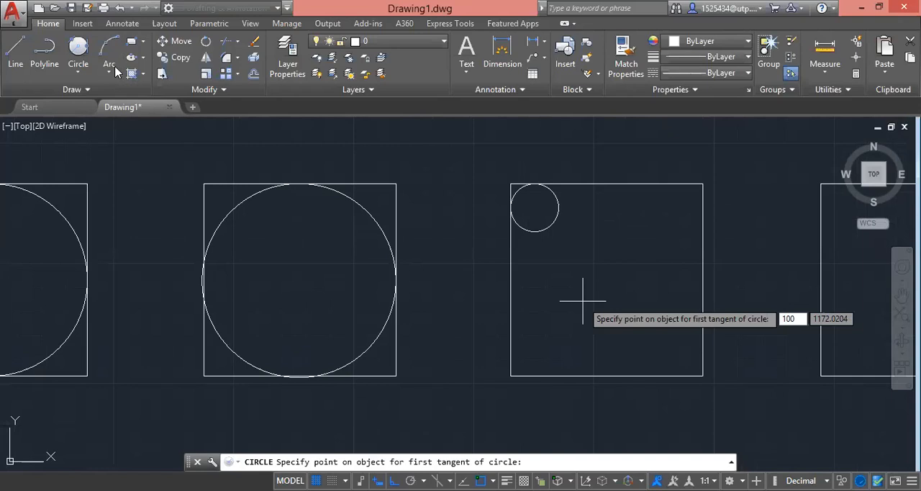
key("Return")
key("Escape")
Step: Draw a second Tan, Tan, Radius circle inside the third square, tangent to its bottom and right sides, with radius 100
key("Return")
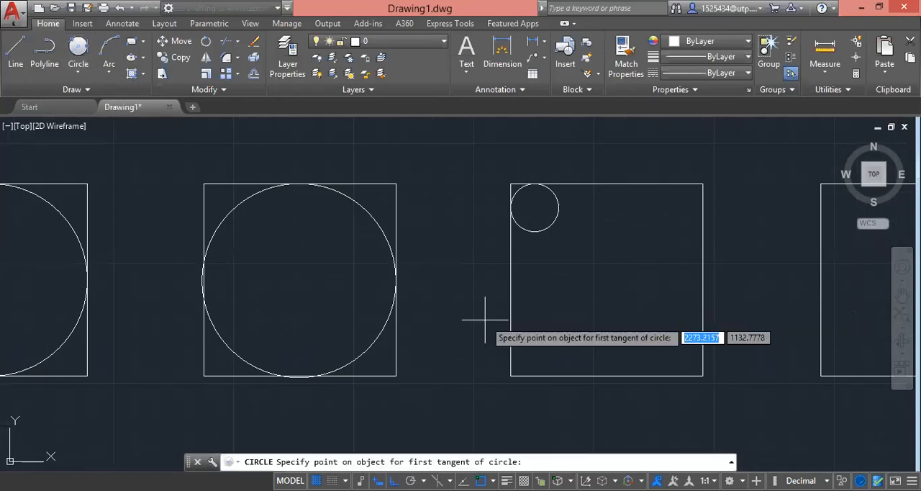
left_click(609, 374)
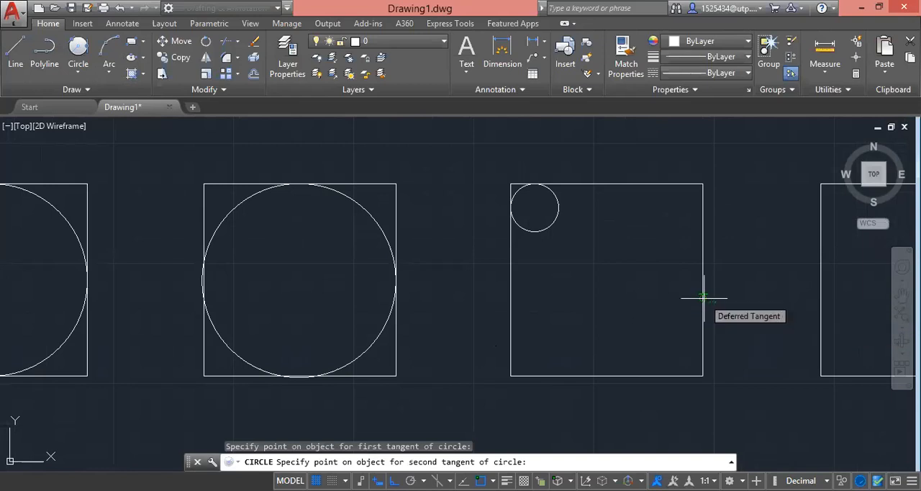
left_click(703, 298)
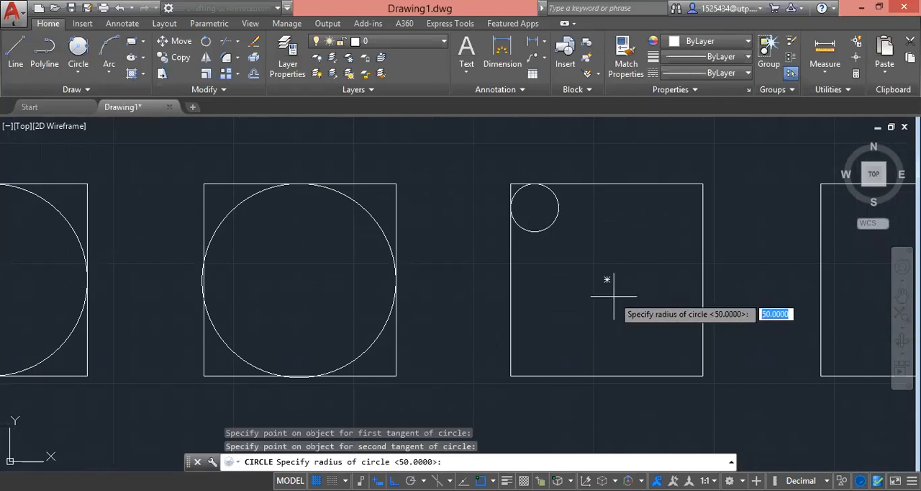
type("100")
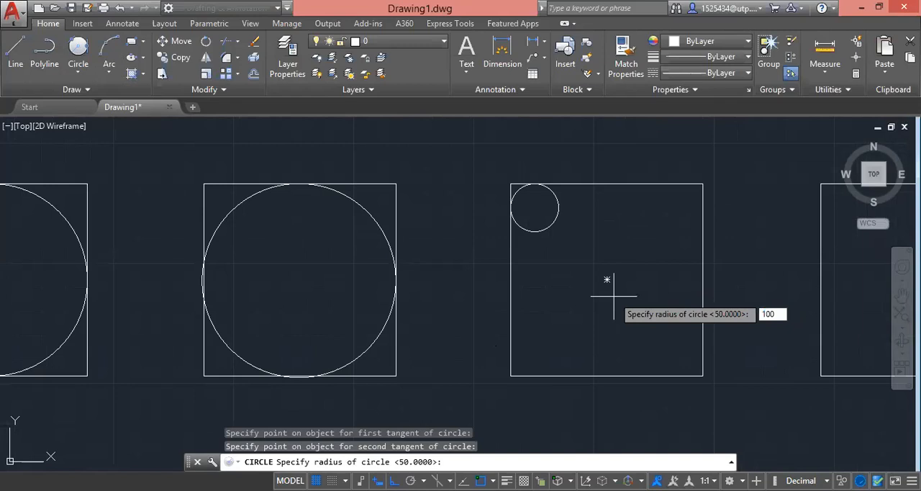
key("Return")
scroll(657, 362, "down", 4)
middle_click_drag(669, 354, 655, 337)
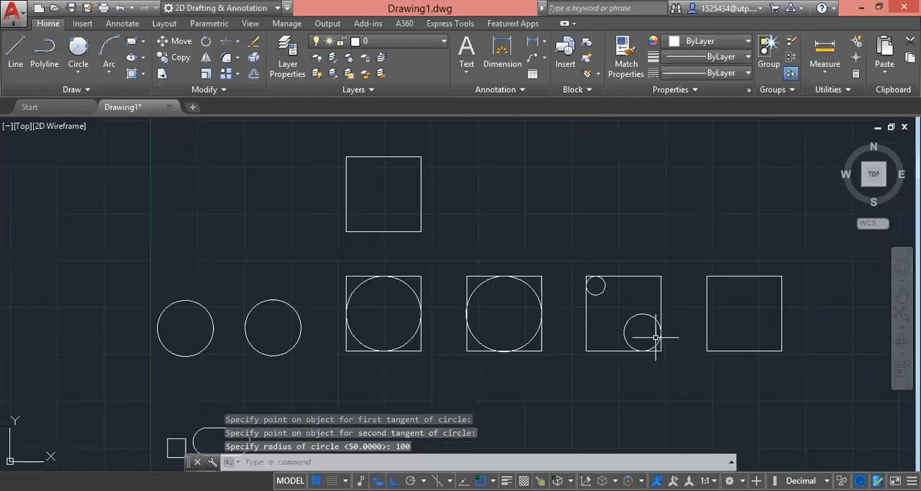
Step: Draw a Tan, Tan, Tan circle inside the square above the row, tangent to its left, top and right sides
scroll(656, 337, "up", 2)
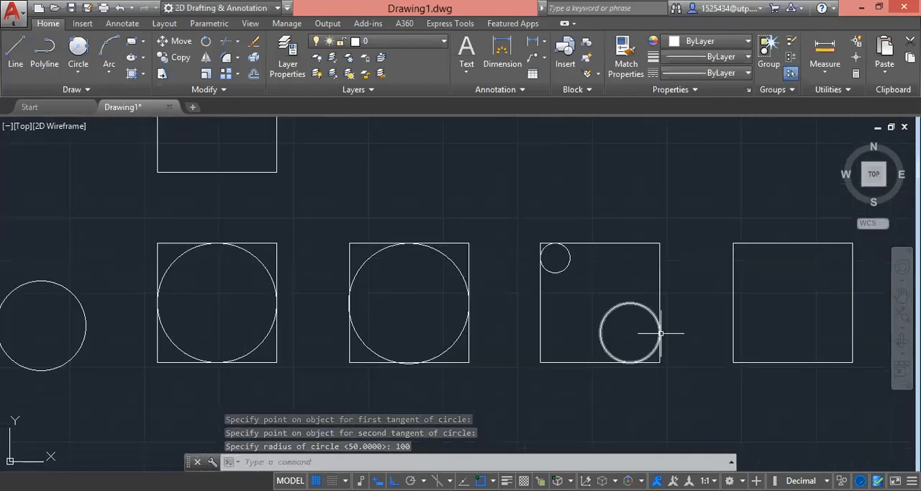
left_click(77, 73)
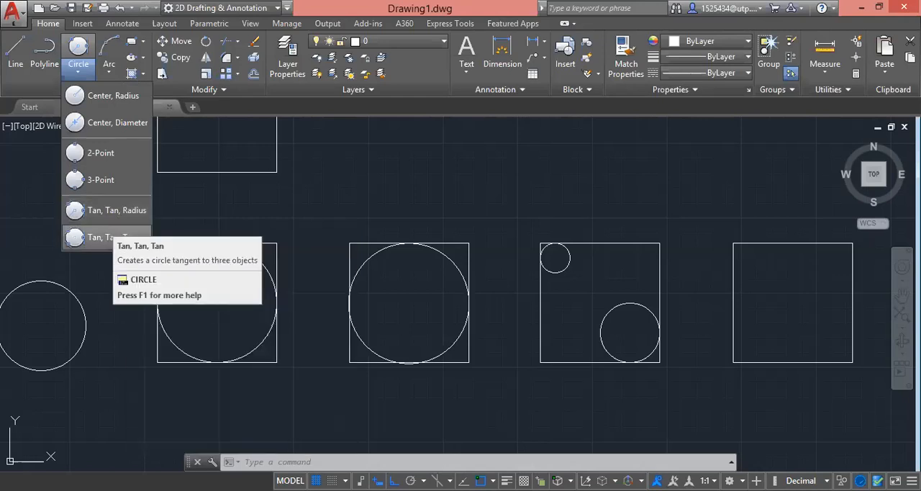
left_click(110, 236)
scroll(305, 302, "down", 2)
scroll(252, 219, "up", 1)
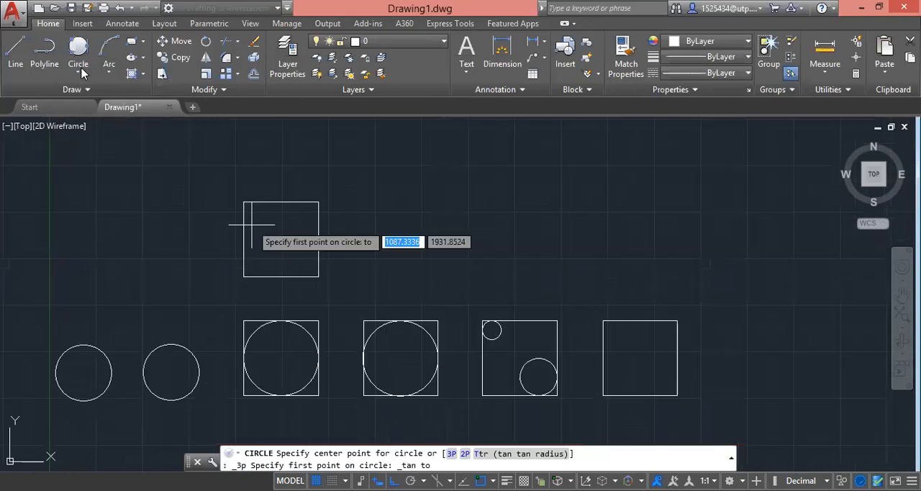
left_click(78, 72)
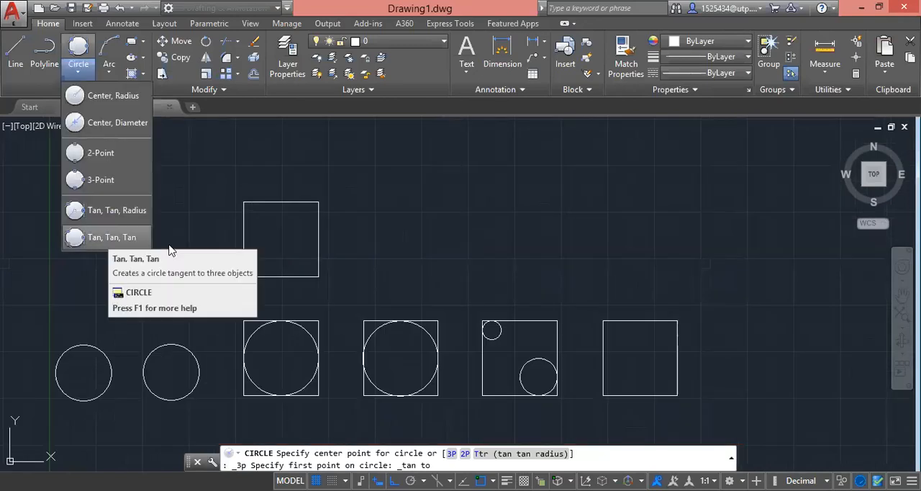
left_click(108, 237)
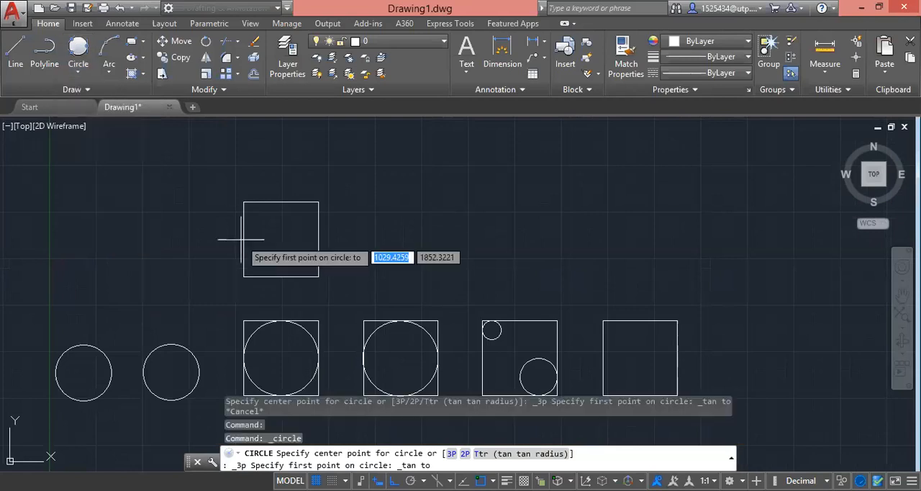
left_click(244, 234)
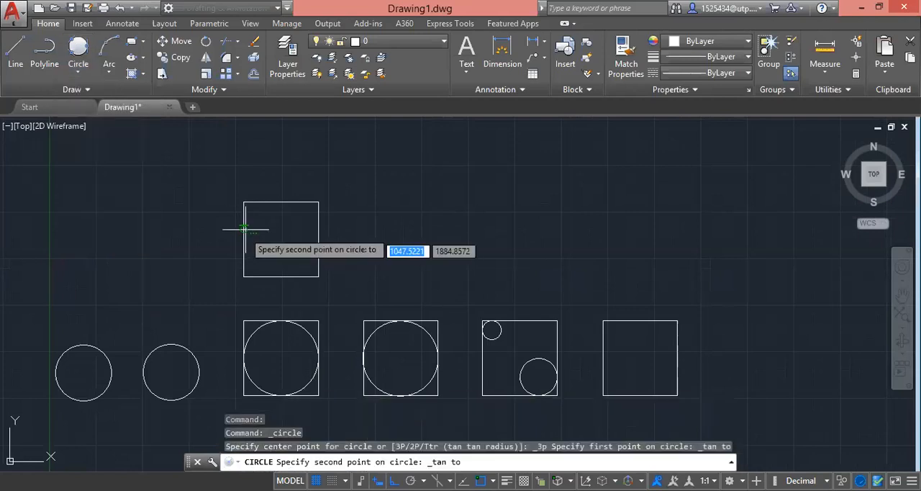
left_click(284, 202)
left_click(318, 234)
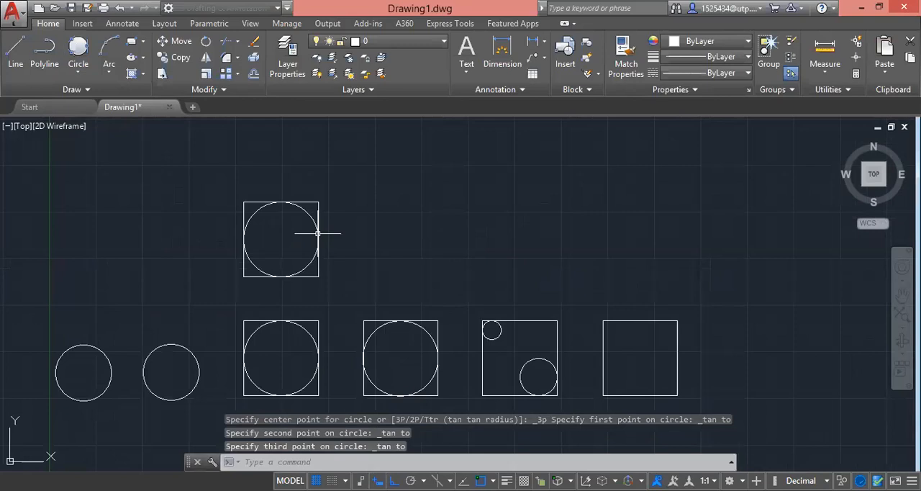
scroll(379, 327, "down", 2)
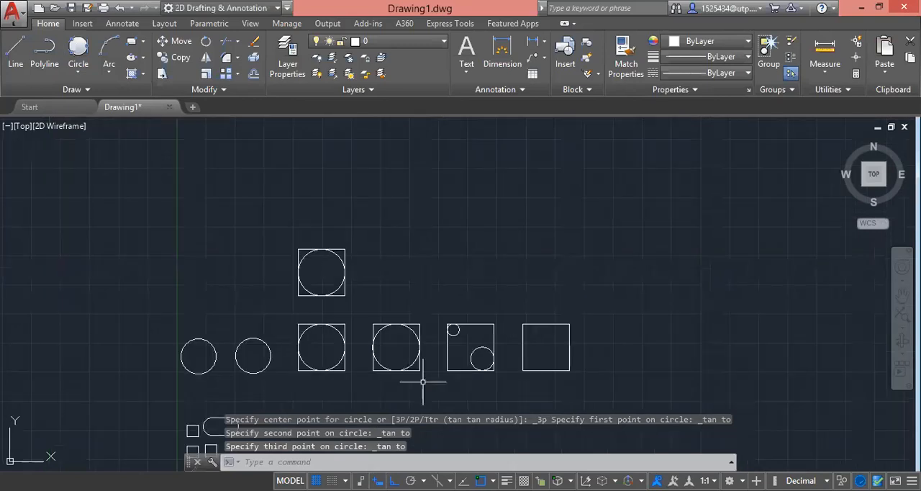
scroll(423, 368, "down", 2)
scroll(422, 368, "up", 4)
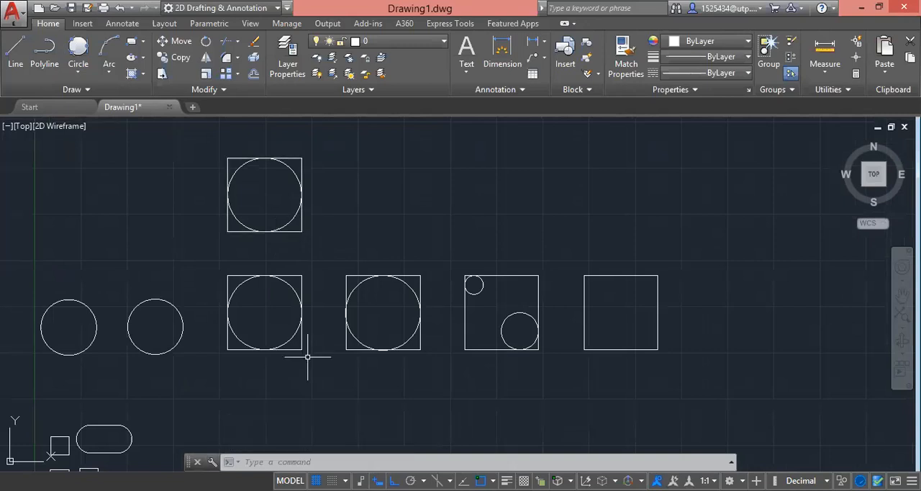
left_click(311, 365)
left_click(275, 295)
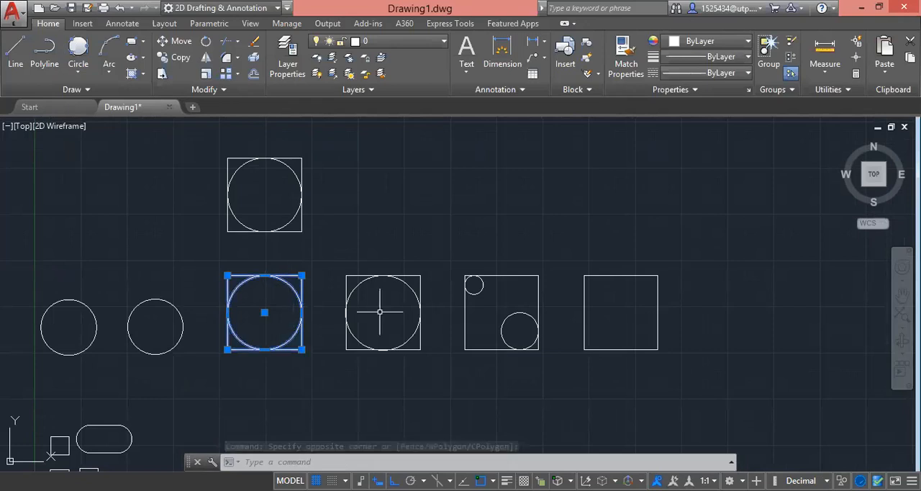
left_click(421, 317)
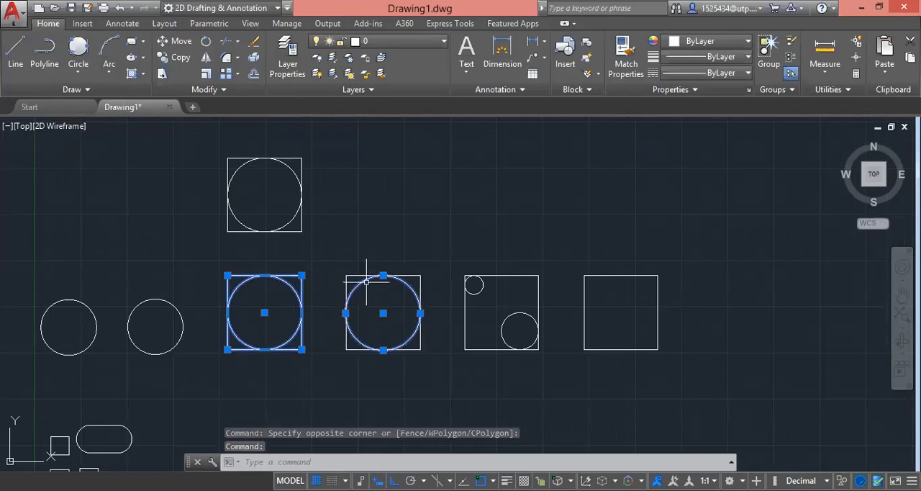
key("Escape")
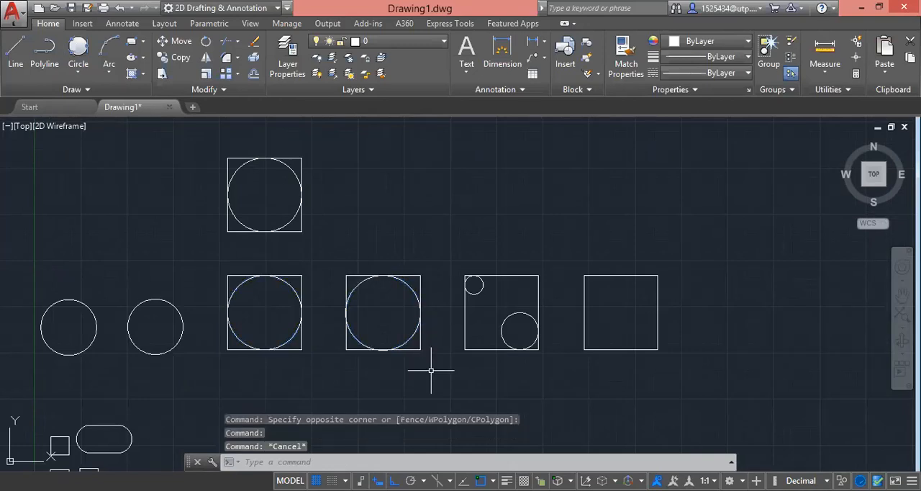
left_click(435, 366)
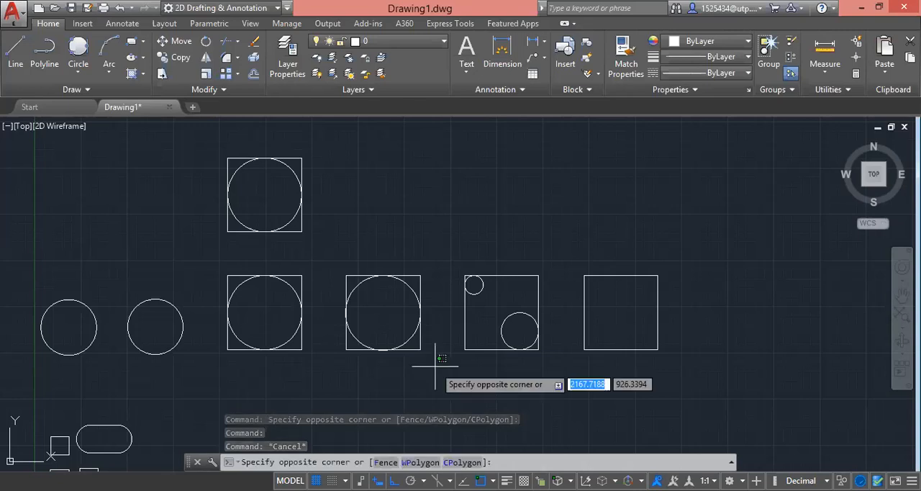
key("Escape")
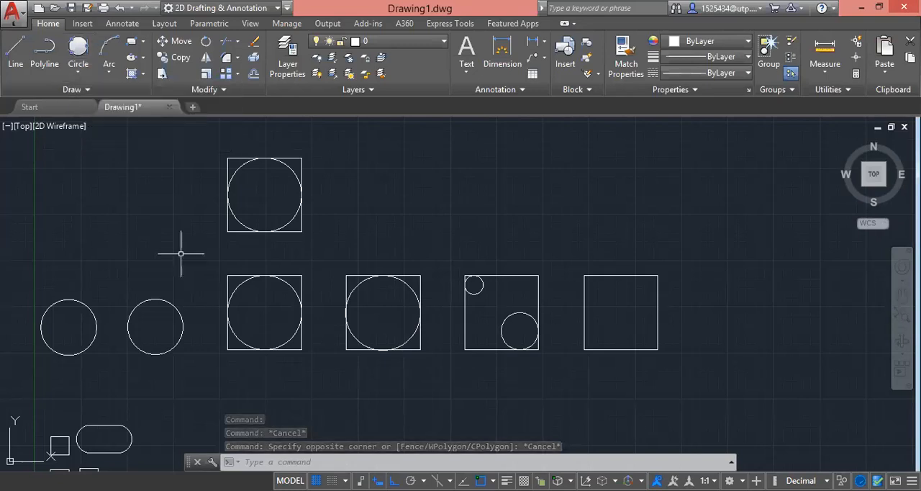
scroll(249, 328, "down", 6)
scroll(277, 310, "up", 3)
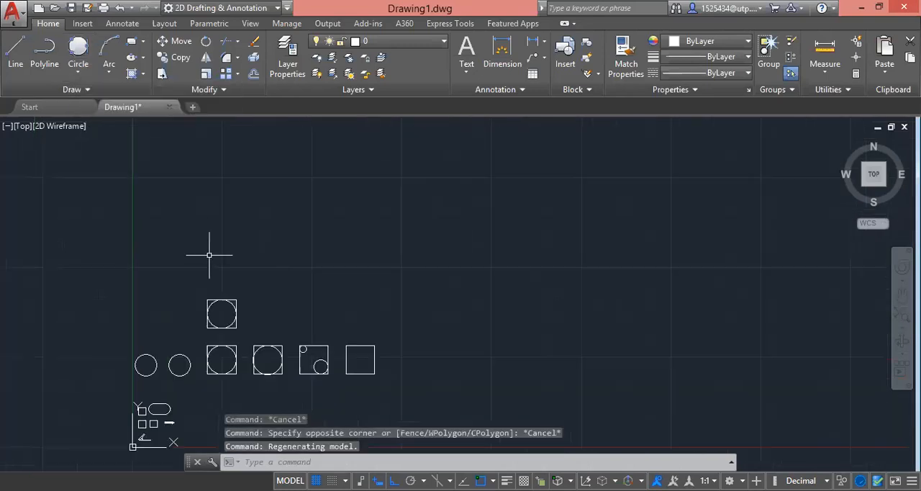
left_click(109, 70)
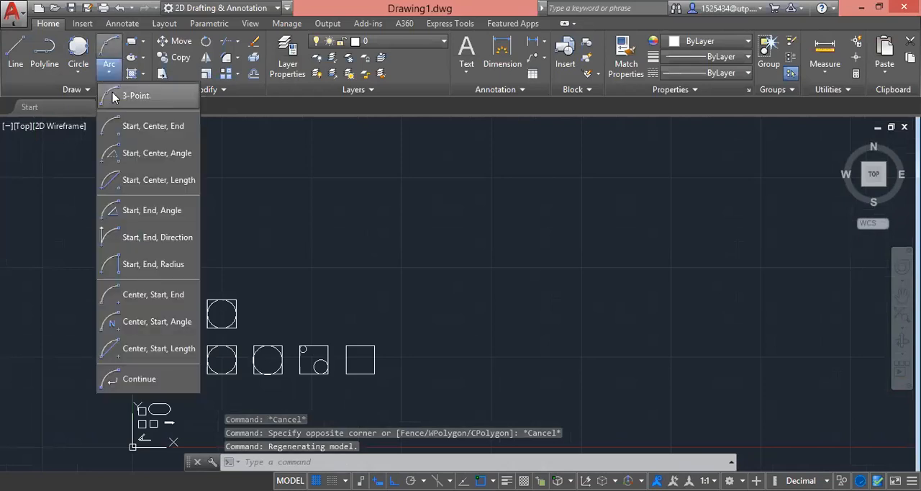
left_click(15, 51)
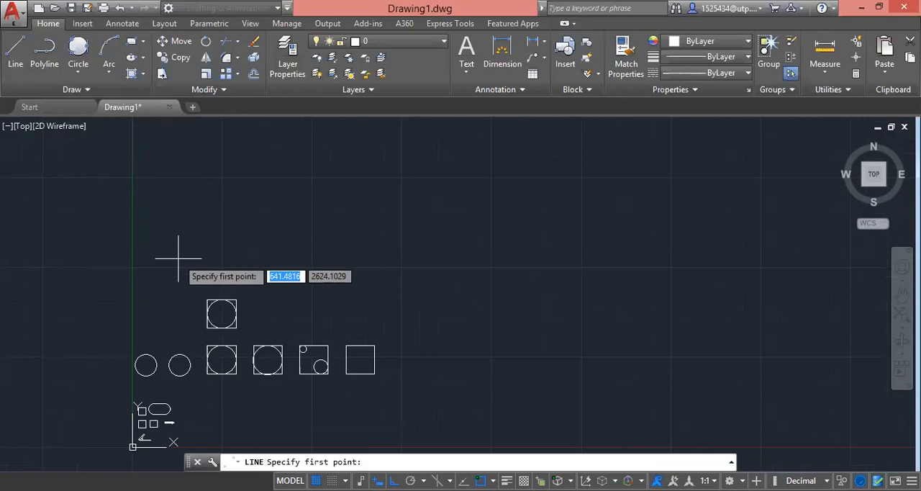
left_click(177, 208)
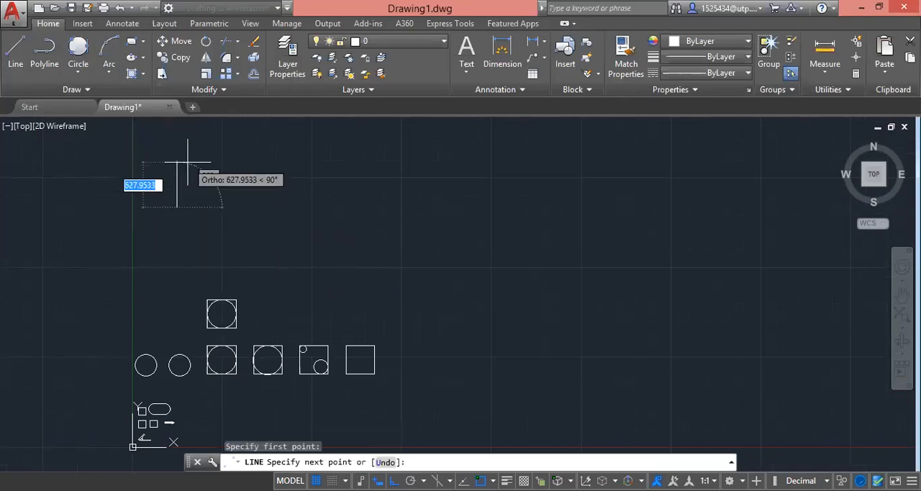
key("Escape")
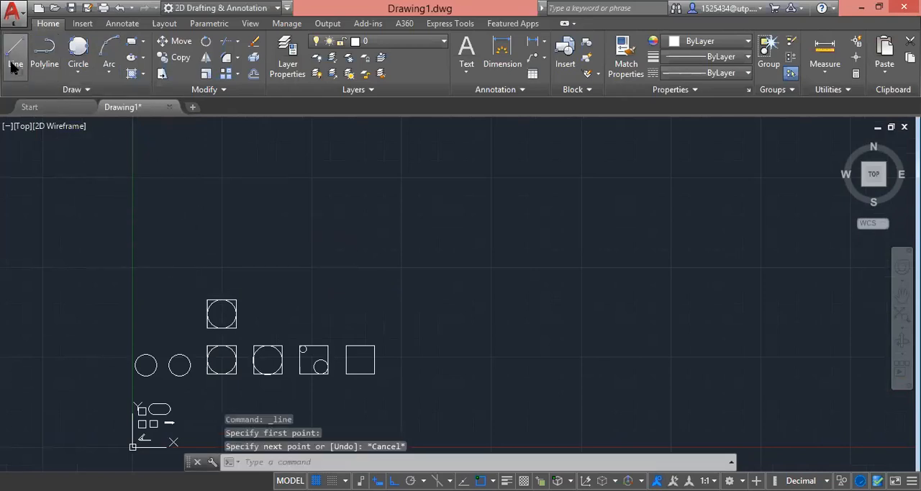
Step: Draw a vertical line 400 long in the empty space above the upper square with the inscribed circle
key("space")
left_click(200, 250)
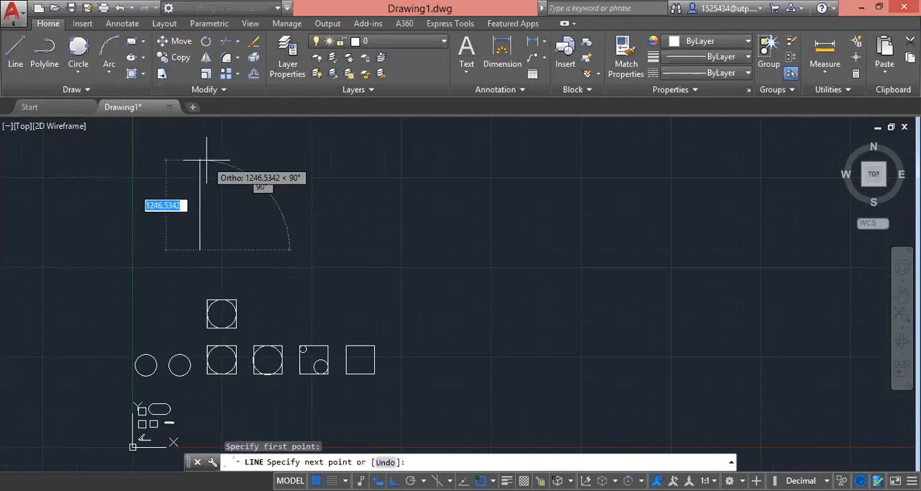
type("400")
key("Return")
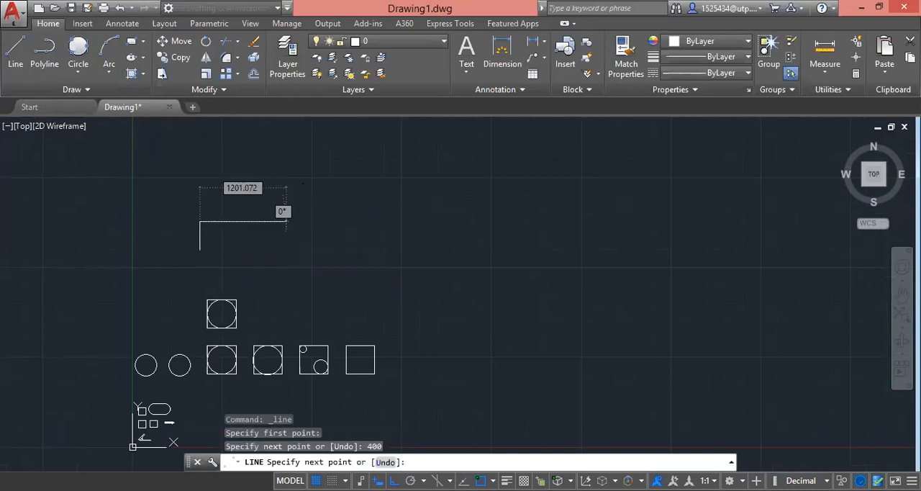
key("Escape")
Step: Draw a horizontal line 400 long running right from the lower end of the new vertical line
left_click(15, 51)
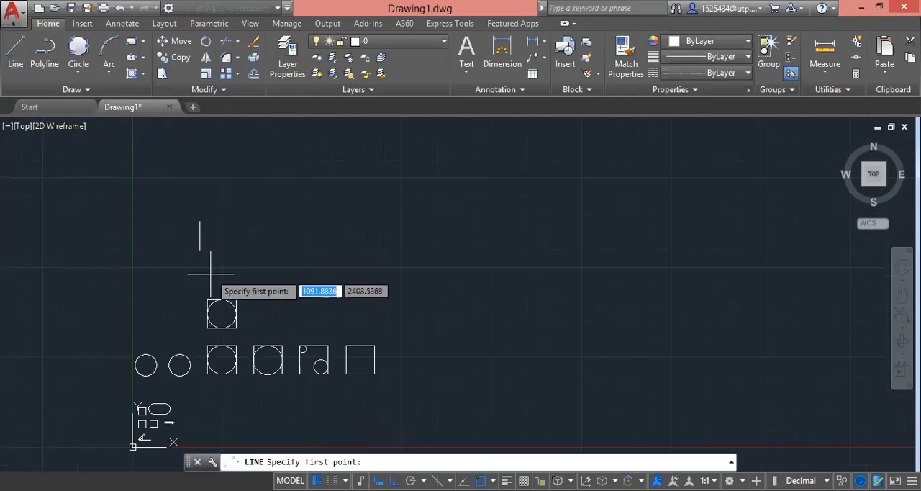
left_click(200, 250)
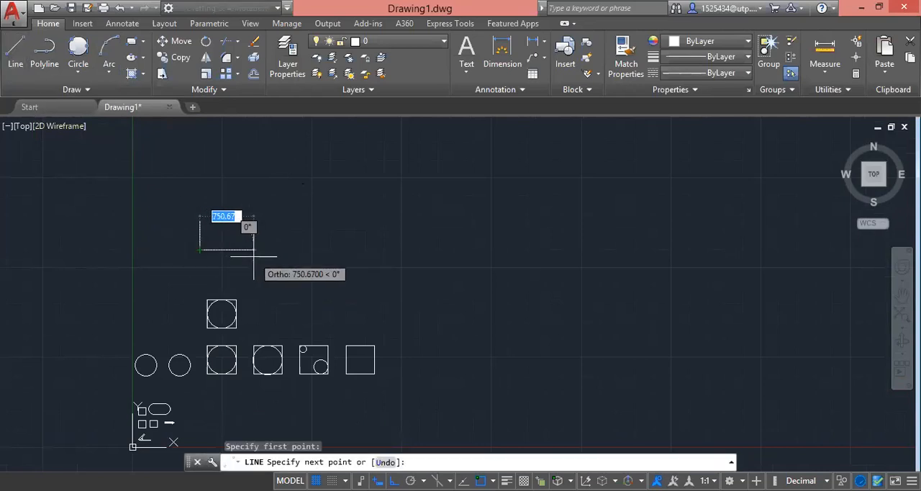
type("400")
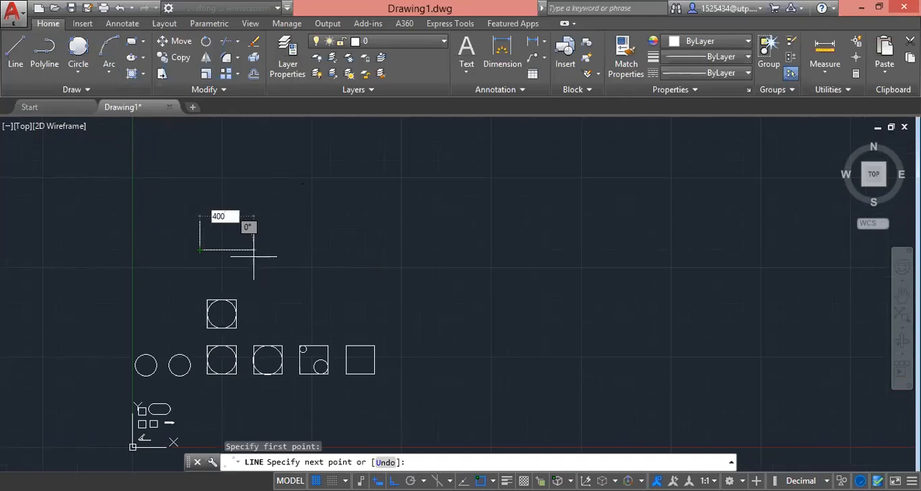
key("Return")
key("Escape")
Step: Copy the vertical and horizontal line pair six times to the right from its corner, at 400 spacing, forming a continuous baseline with seven verticals
scroll(226, 249, "up", 3)
scroll(252, 267, "down", 3)
left_click(254, 271)
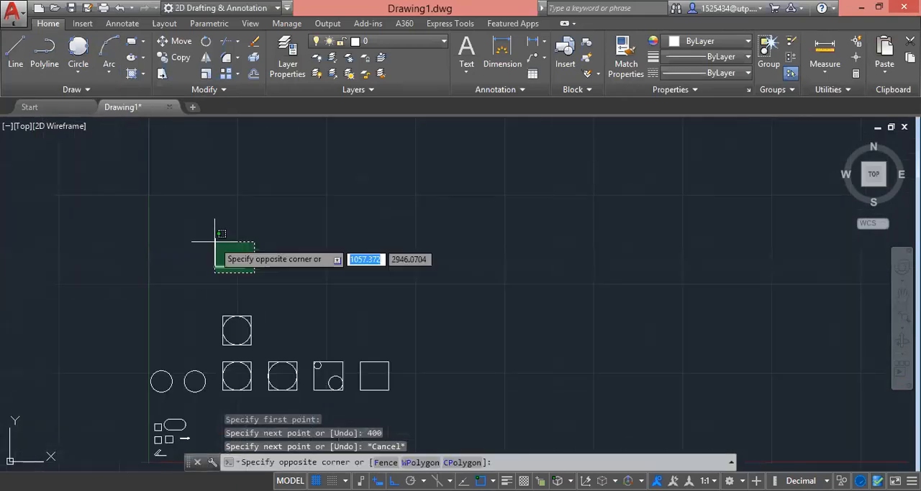
left_click(215, 241)
type("c")
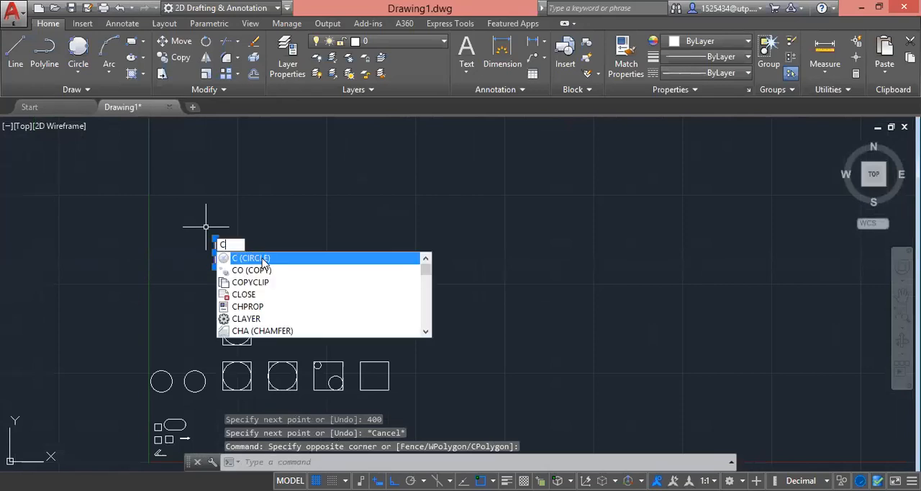
left_click(264, 271)
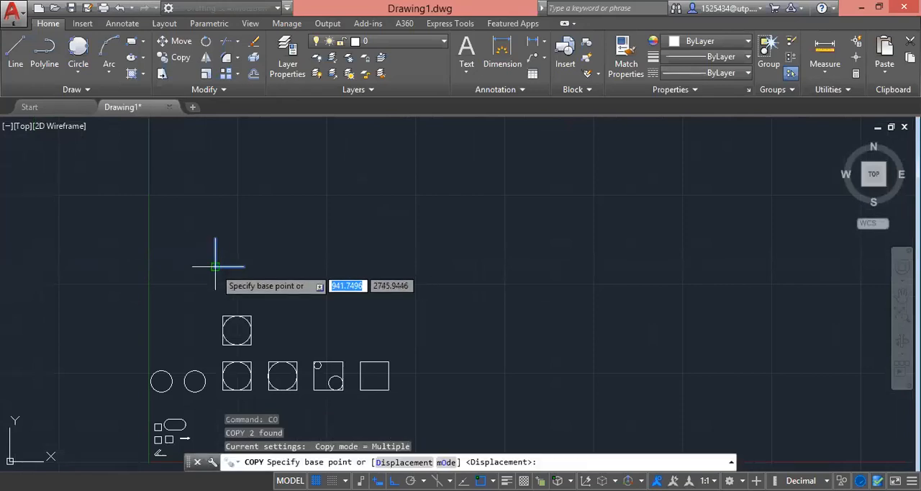
left_click(215, 266)
scroll(233, 274, "up", 4)
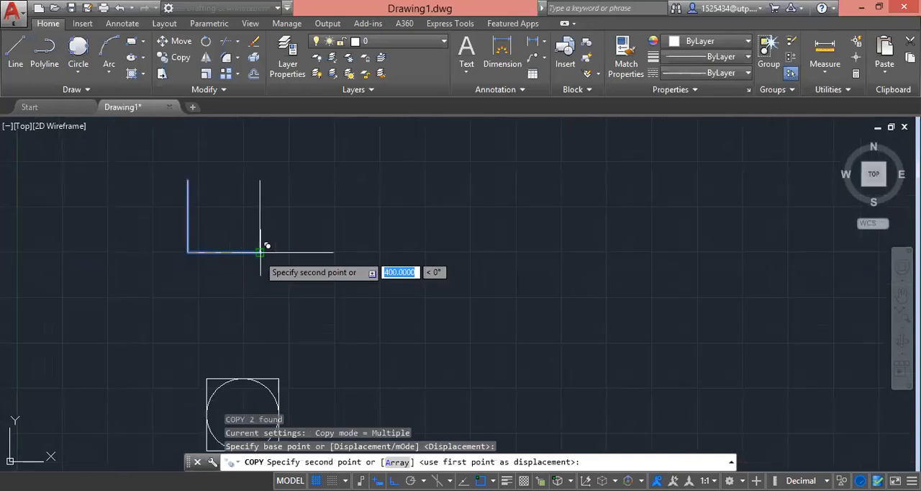
left_click(260, 252)
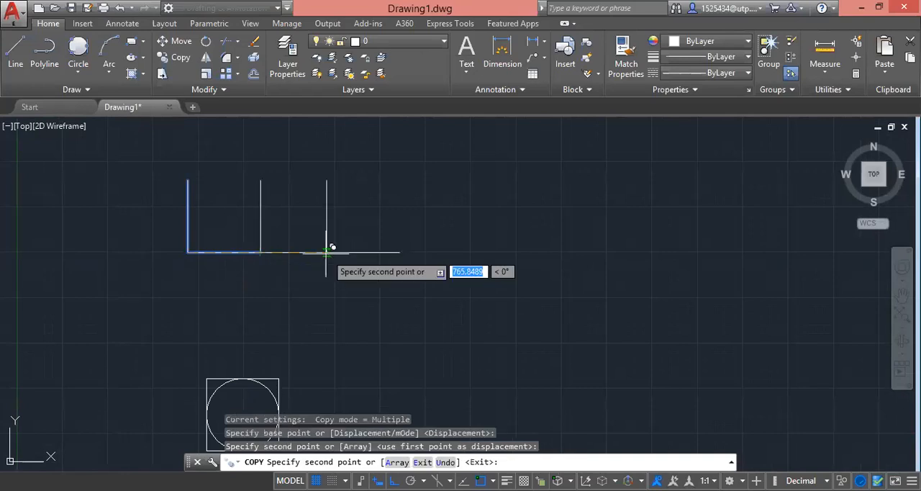
left_click(333, 252)
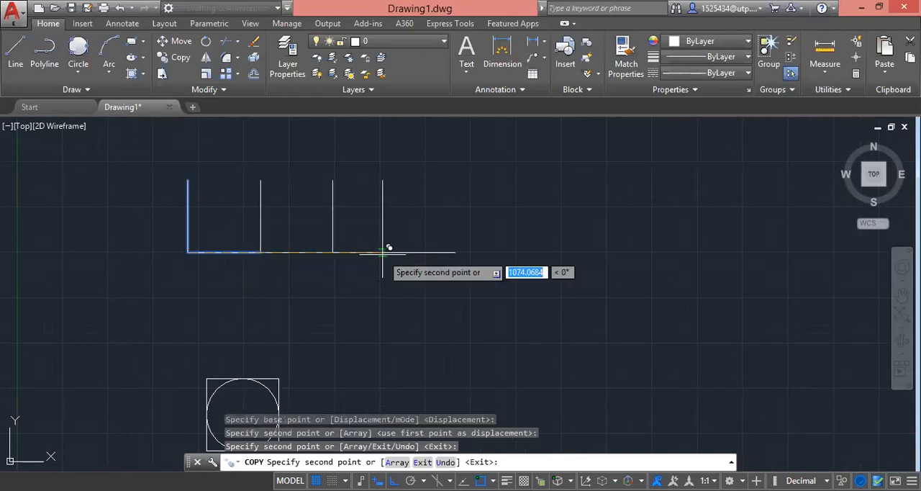
left_click(407, 251)
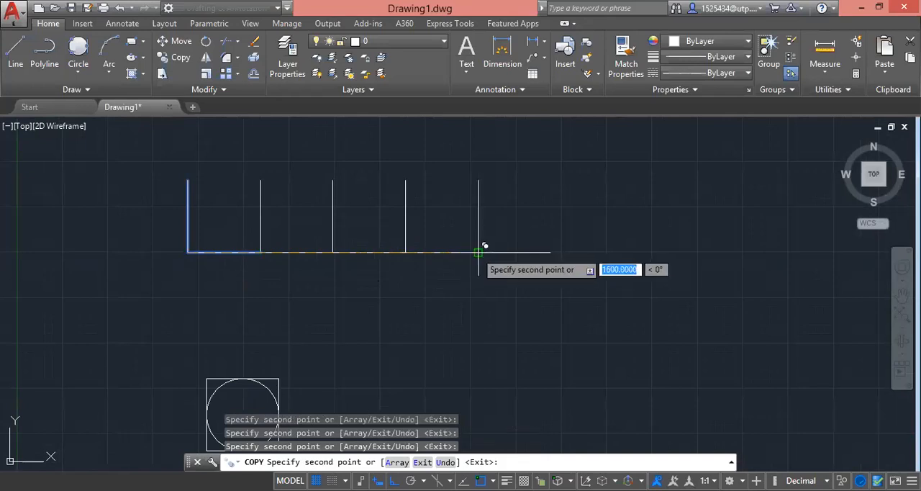
left_click(478, 252)
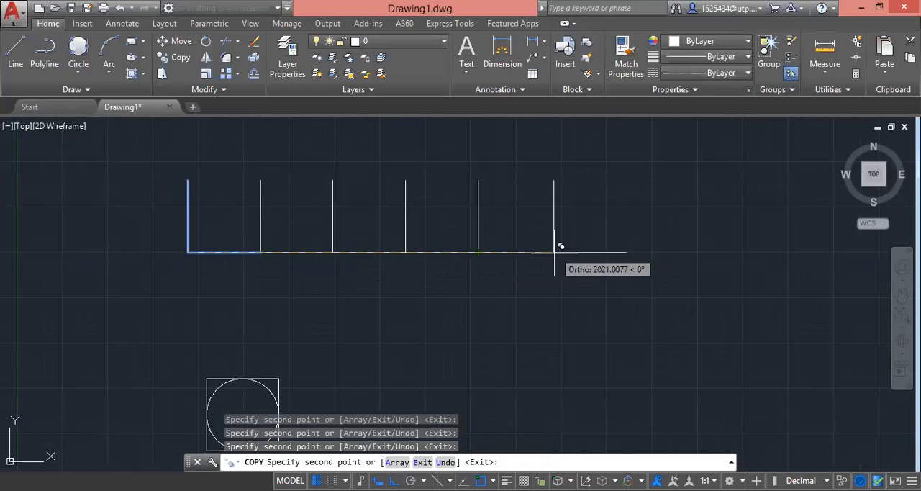
left_click(550, 252)
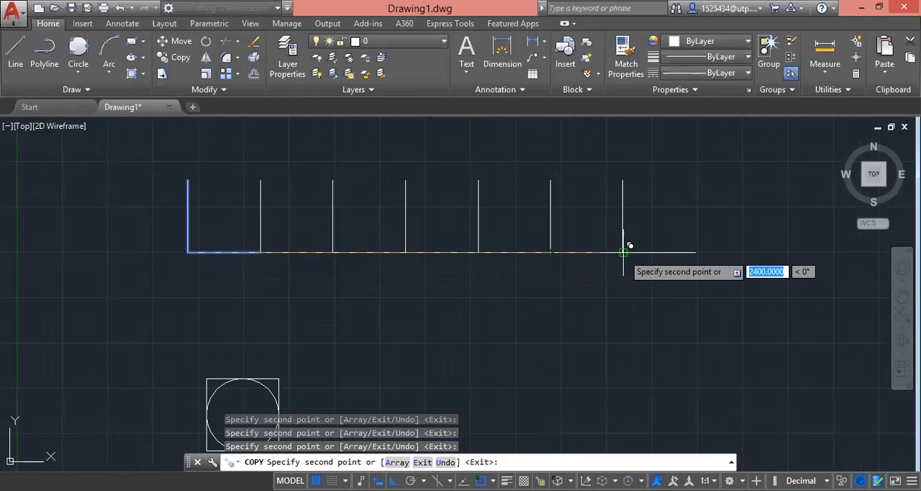
left_click(624, 252)
key("Escape")
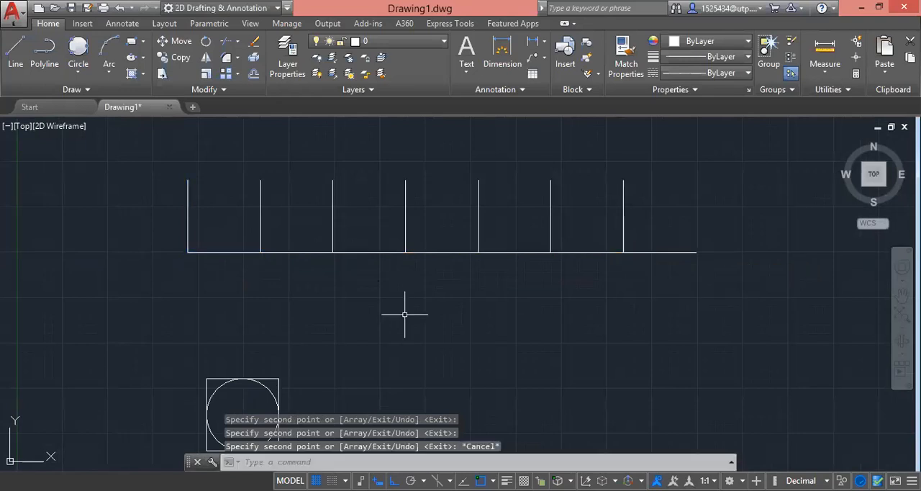
Step: Draw a 3-Point arc from the foot of the first vertical through the top of the second to the foot of the third
scroll(405, 315, "down", 1)
scroll(408, 291, "up", 1)
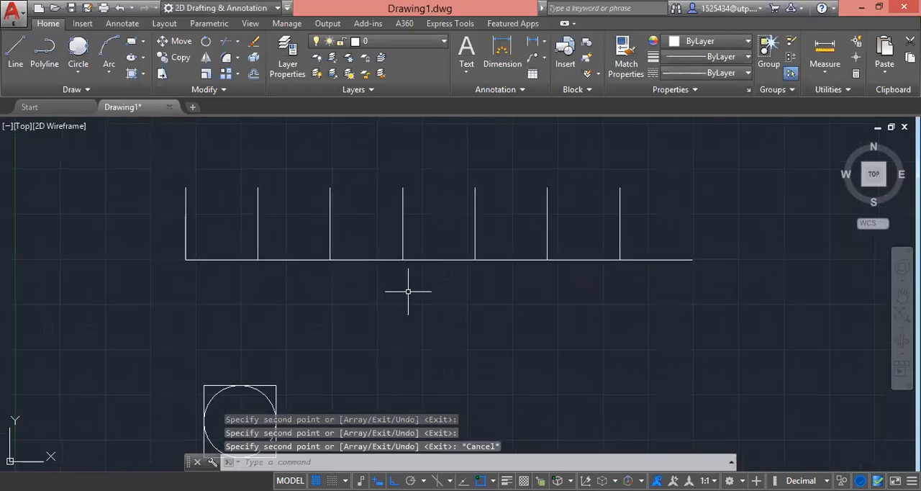
left_click(108, 77)
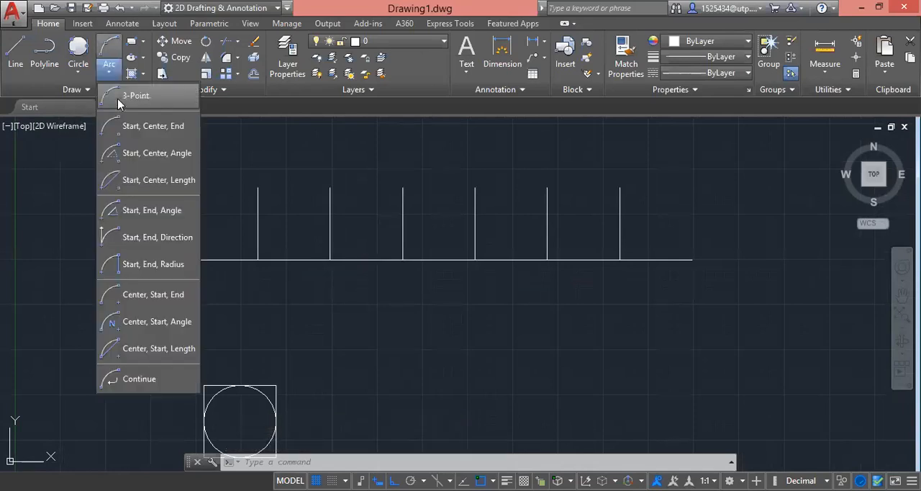
left_click(134, 96)
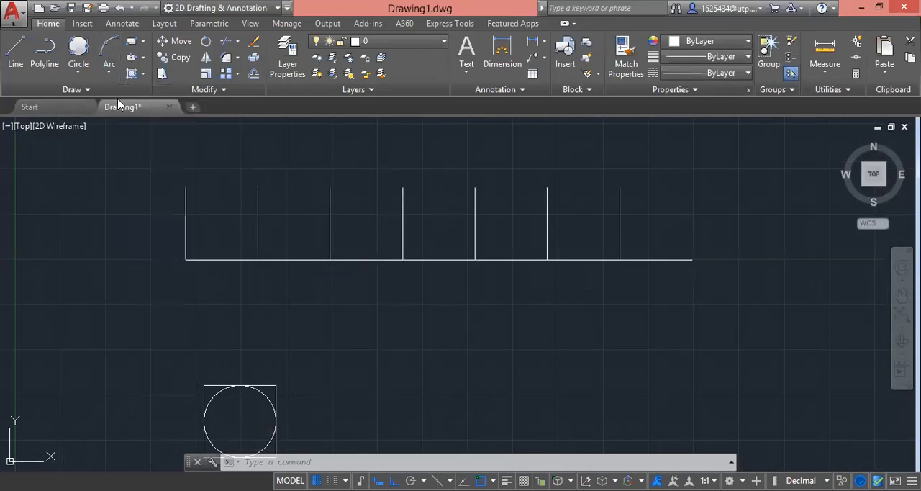
left_click(185, 259)
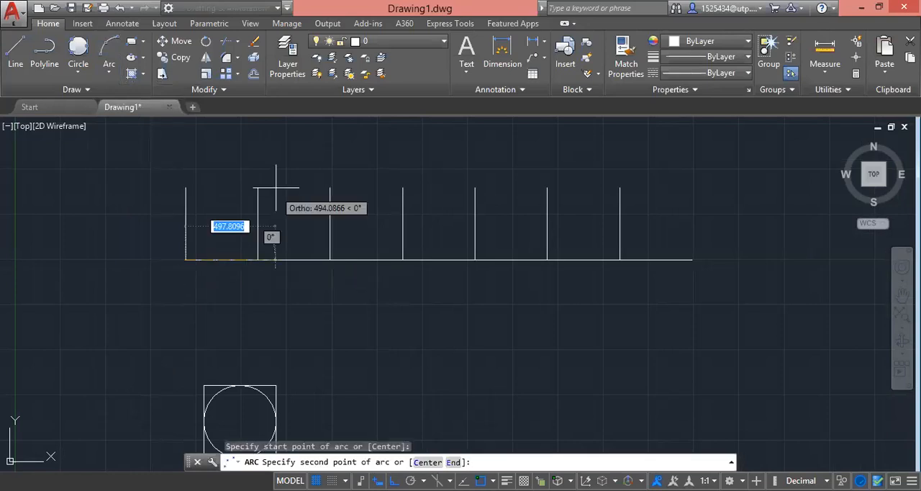
left_click(329, 259)
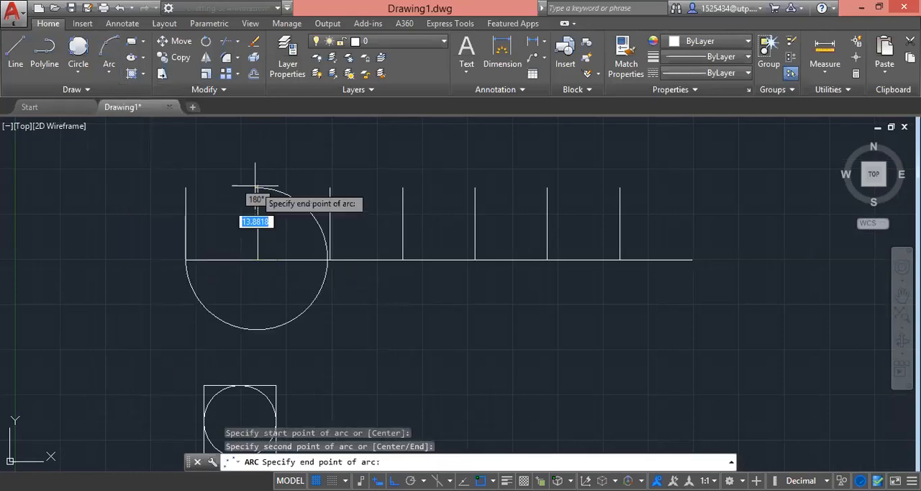
left_click(330, 259)
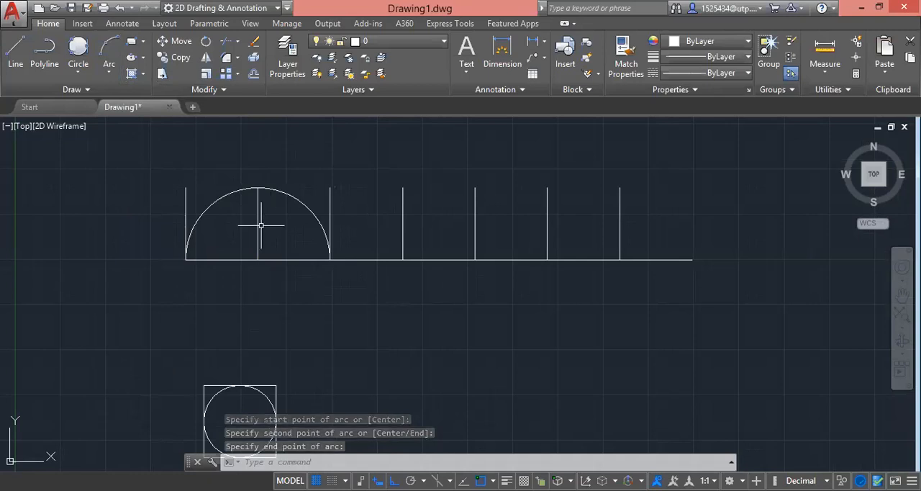
Step: Draw a Start, Center, End arc below the baseline from the third vertical's foot to the fourth's, centred midway between them
left_click(108, 71)
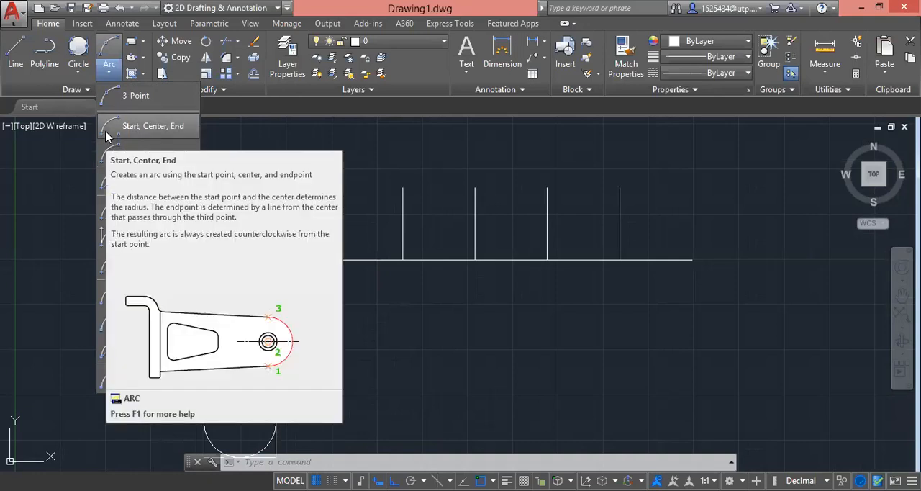
left_click(108, 130)
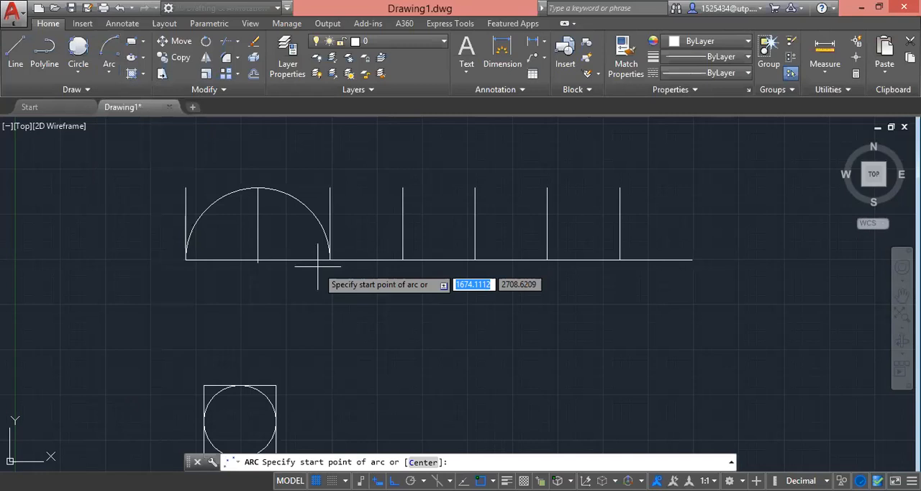
left_click(330, 259)
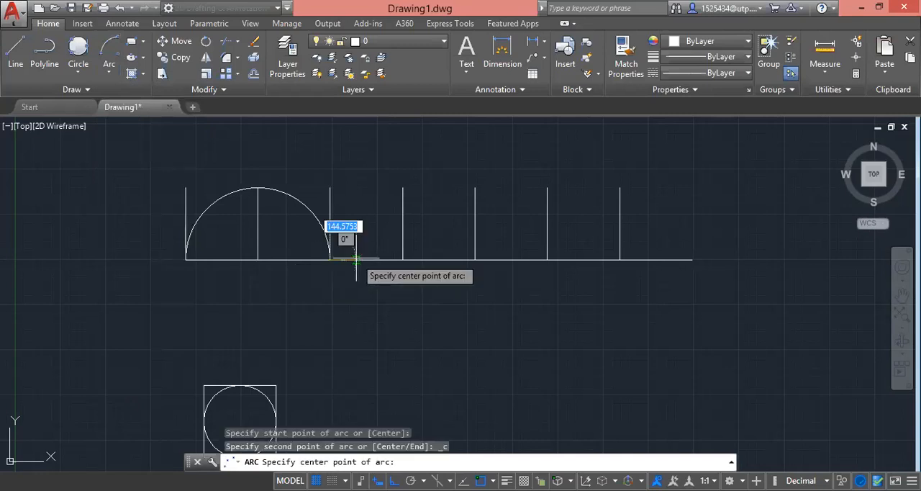
left_click(359, 259)
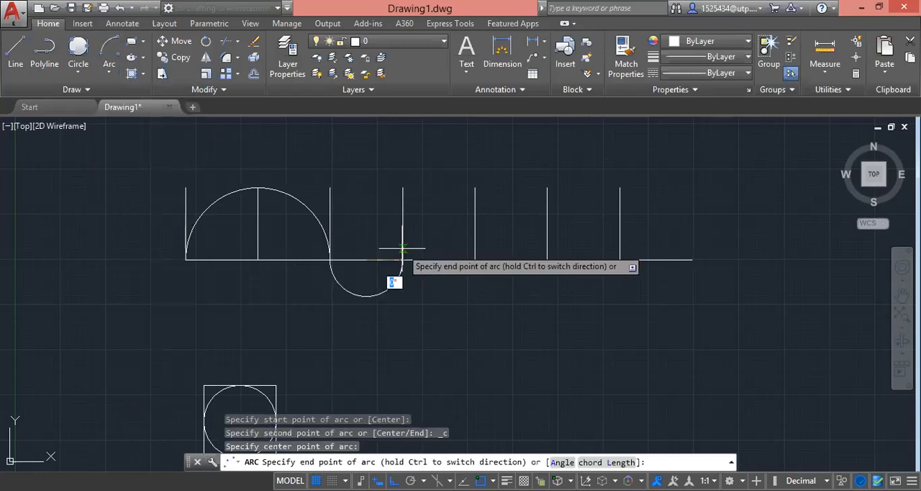
left_click(402, 260)
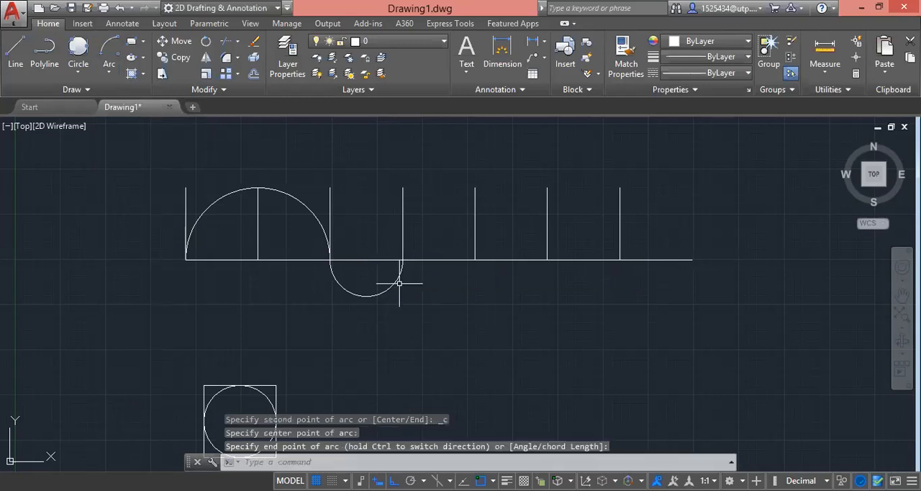
left_click(400, 283)
left_click(393, 295)
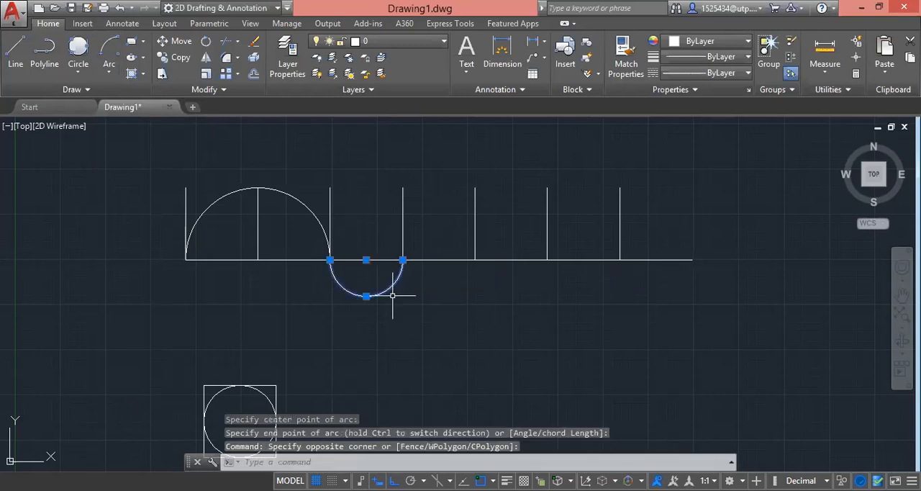
key("Escape")
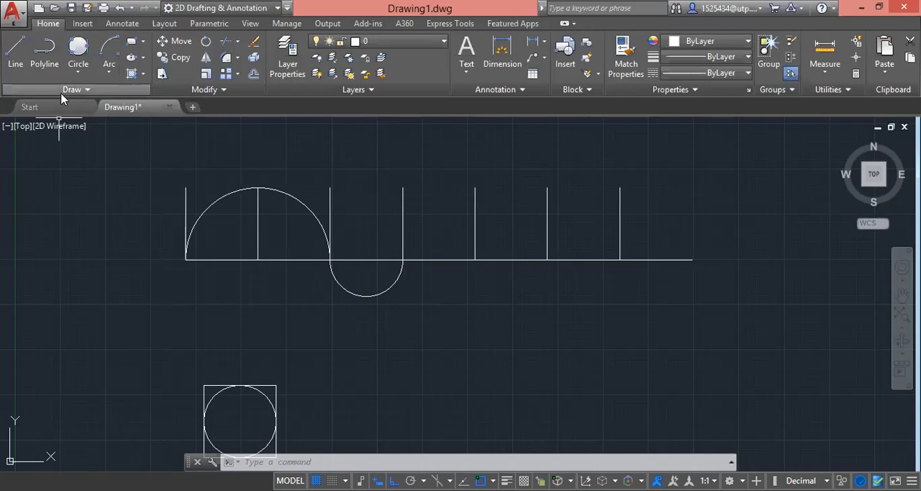
Step: Draw a Start, Center, End arc above the baseline from the fifth vertical's foot to the fourth's, centred midway between them
left_click(105, 55)
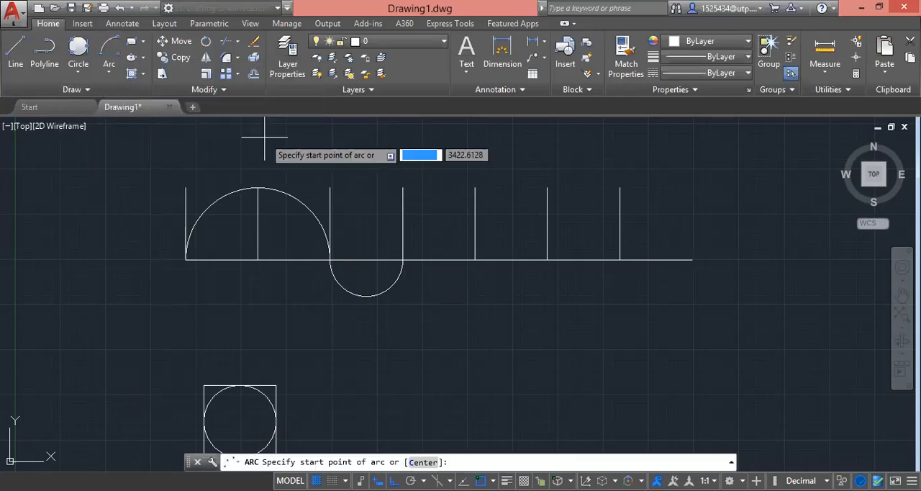
left_click(474, 259)
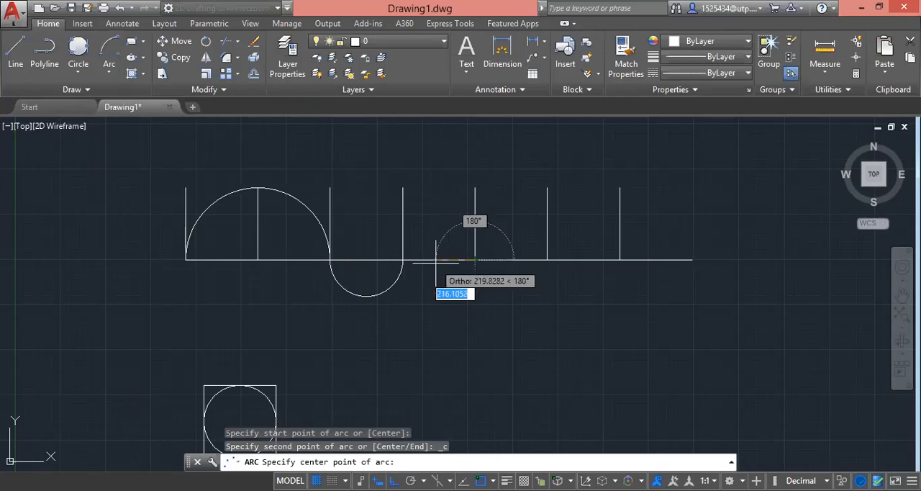
left_click(438, 260)
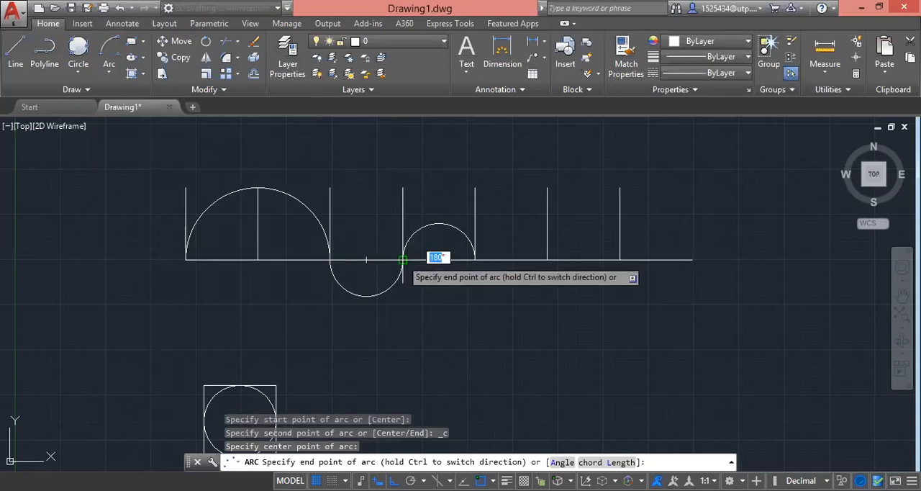
left_click(402, 259)
left_click(475, 240)
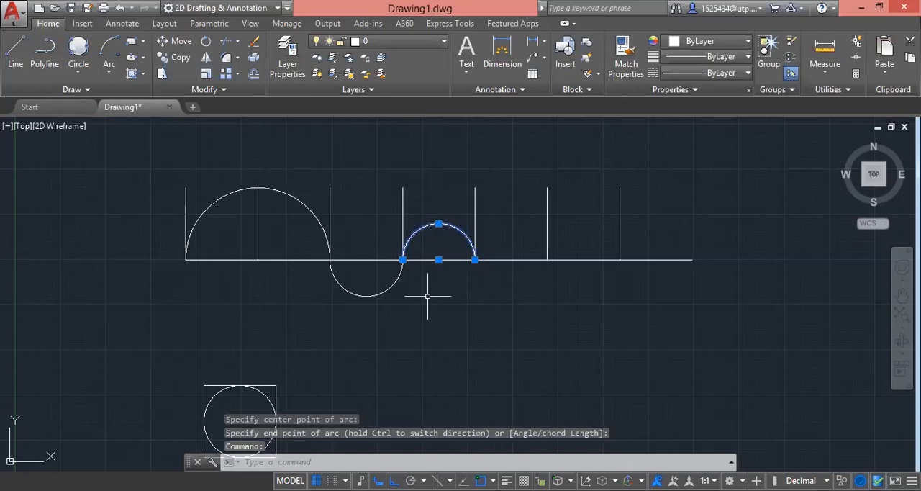
left_click(387, 289)
key("Escape")
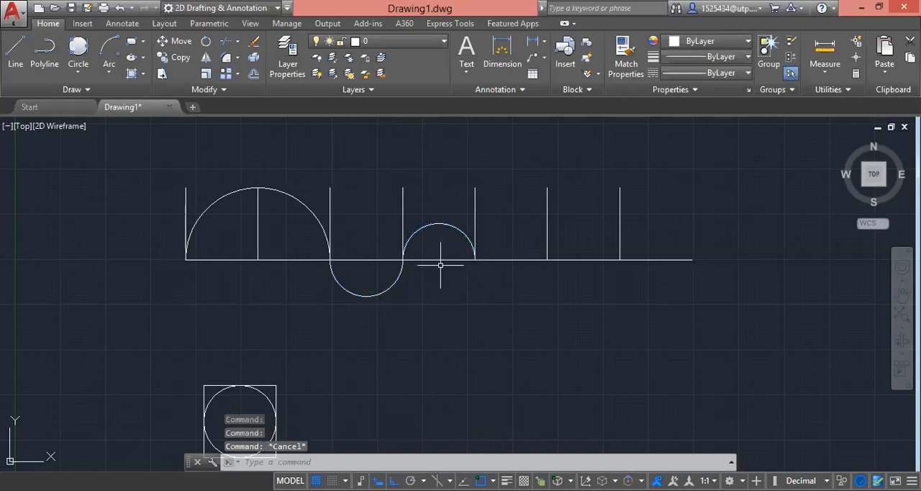
Step: Draw a Start, Center, Angle arc below the baseline from the fifth vertical's foot, centred midway to the sixth, with a 90° included angle
left_click(105, 73)
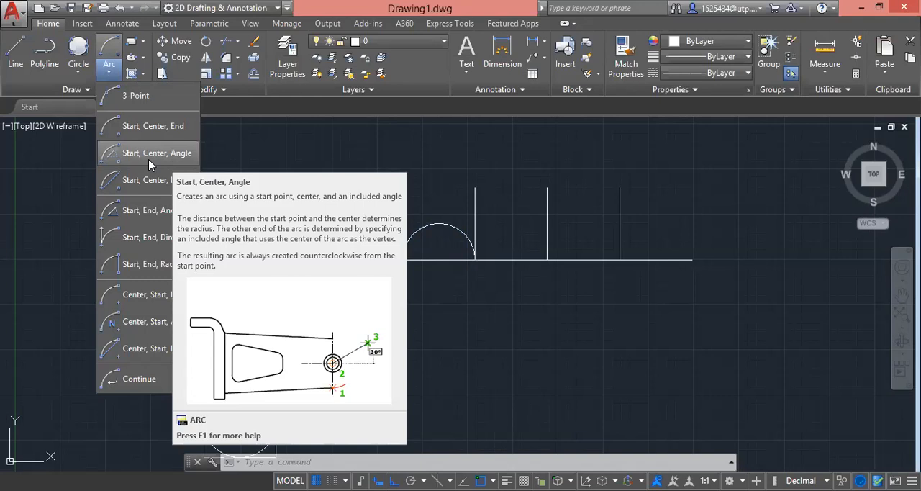
left_click(149, 160)
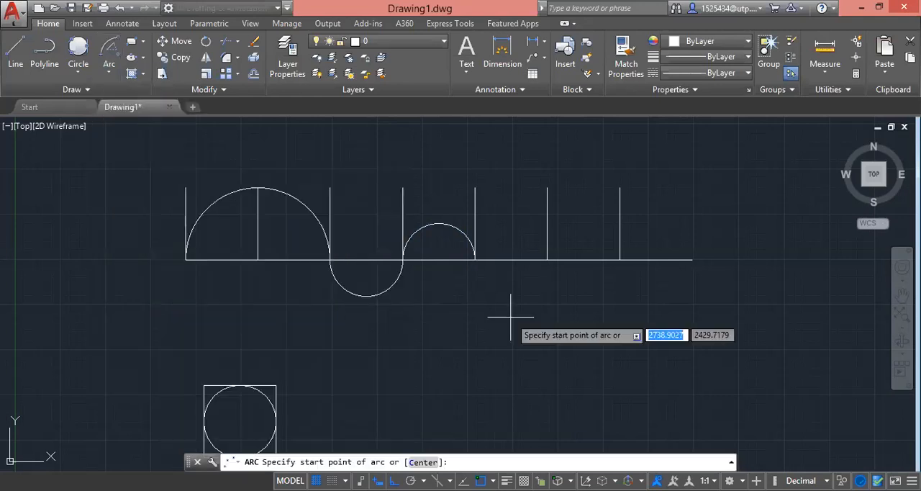
left_click(475, 260)
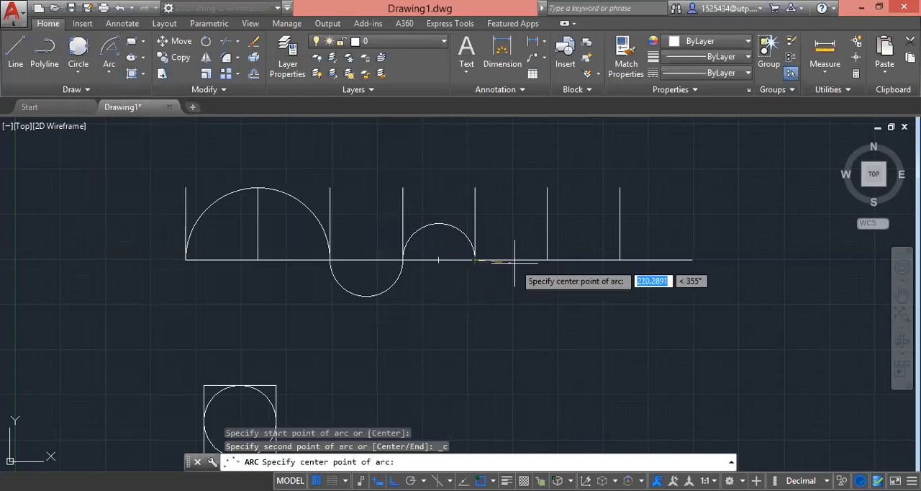
left_click(512, 260)
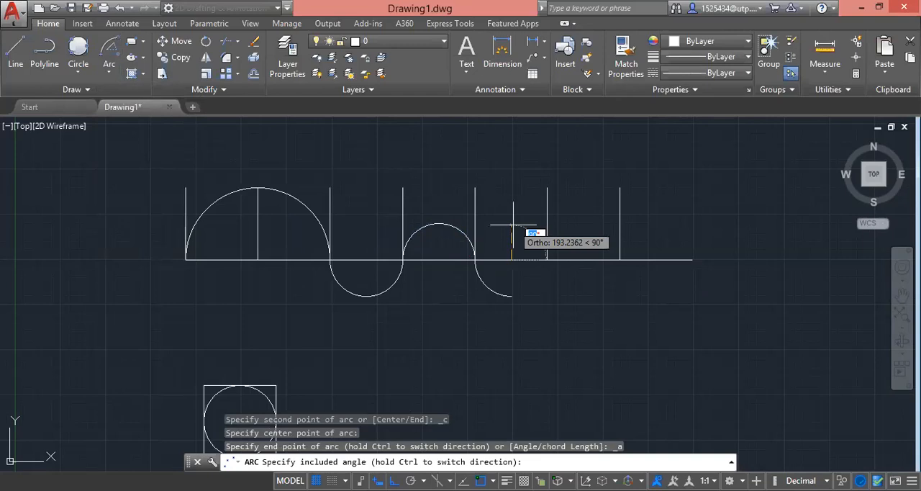
type("90")
key("Return")
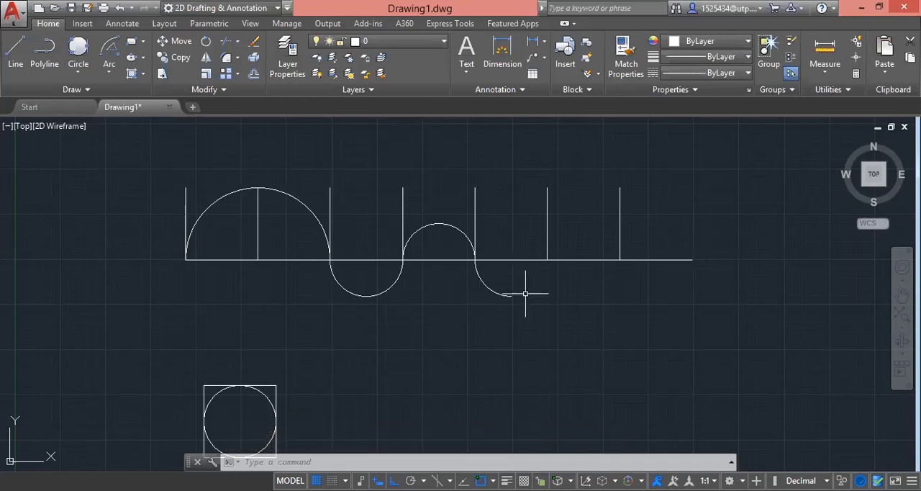
Step: Draw a Start, Center, Length arc below the baseline from the sixth vertical's foot, centred midway to the seventh, with a chord length of 400
left_click(114, 79)
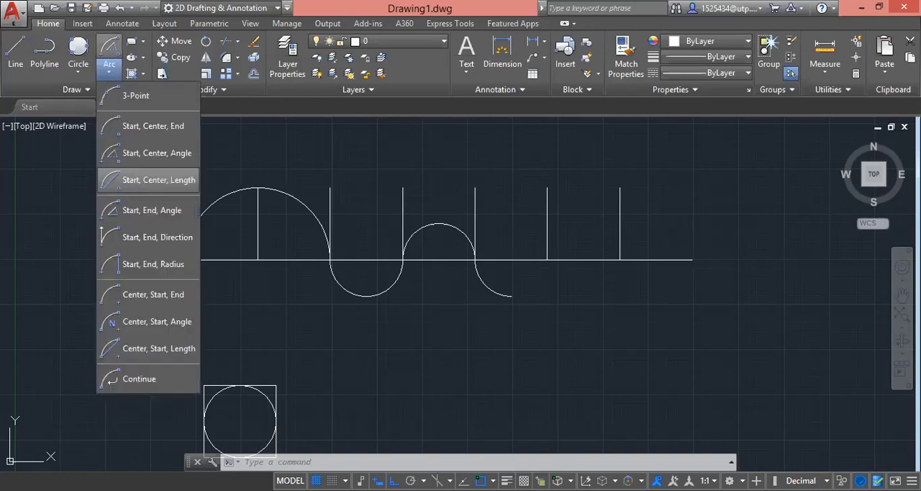
left_click(159, 180)
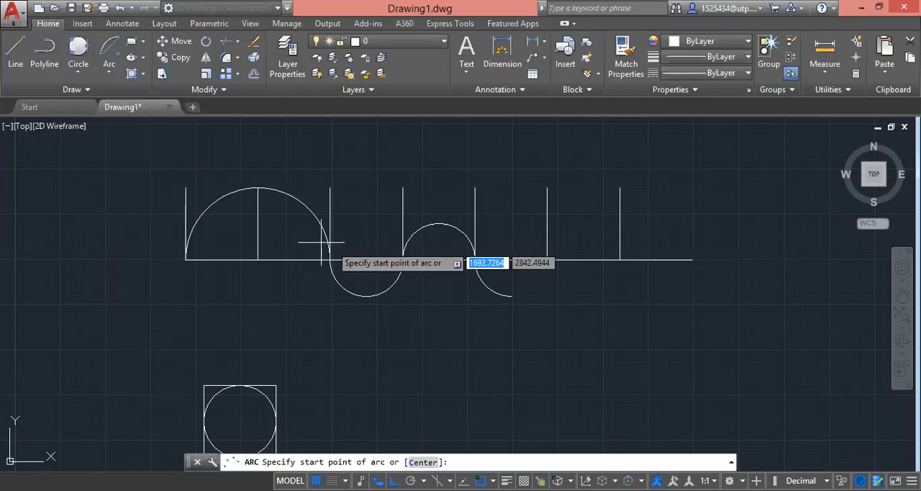
left_click(548, 259)
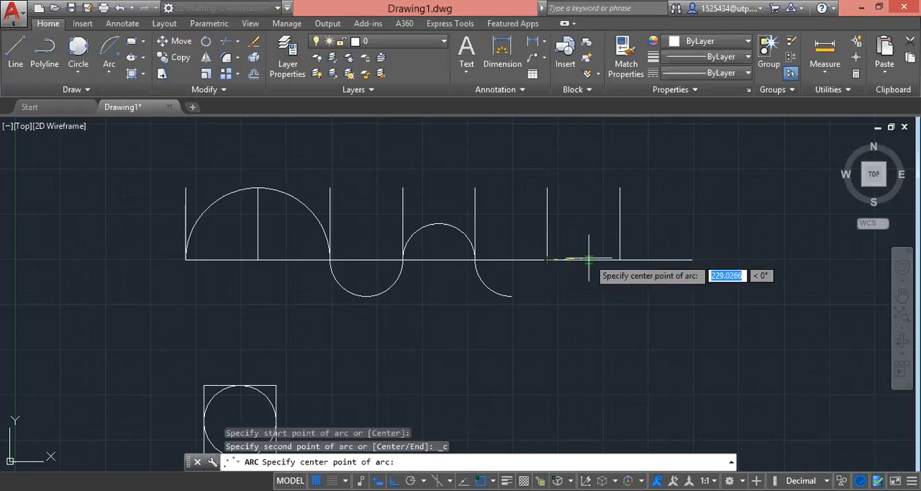
left_click(583, 259)
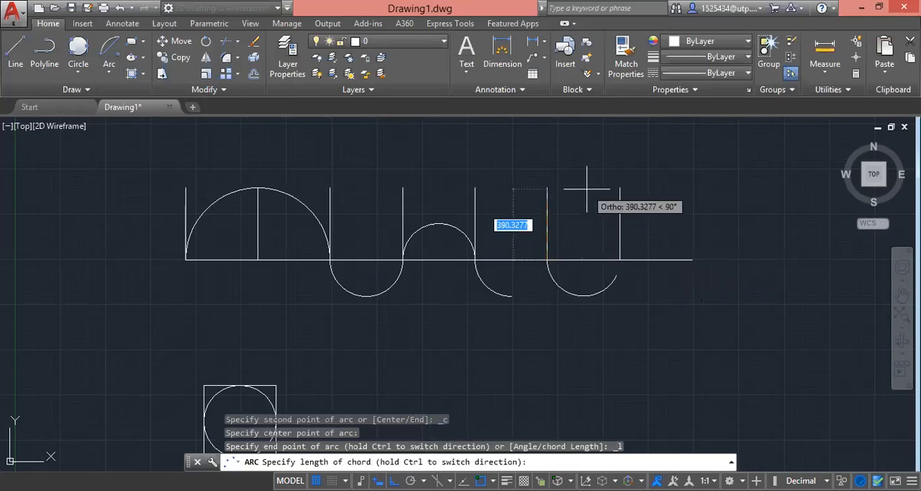
type("15")
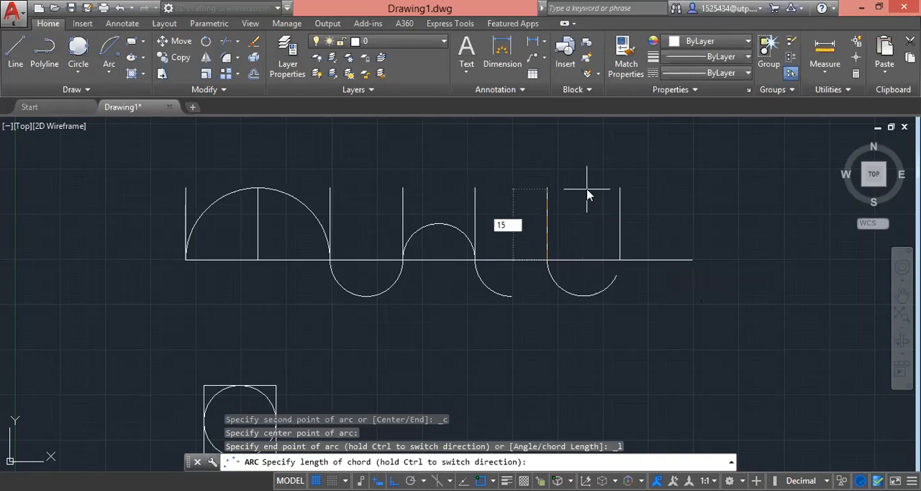
key("BackSpace")
key("BackSpace")
type("400")
key("Return")
type("500")
key("BackSpace")
key("BackSpace")
key("BackSpace")
type("400")
key("Return")
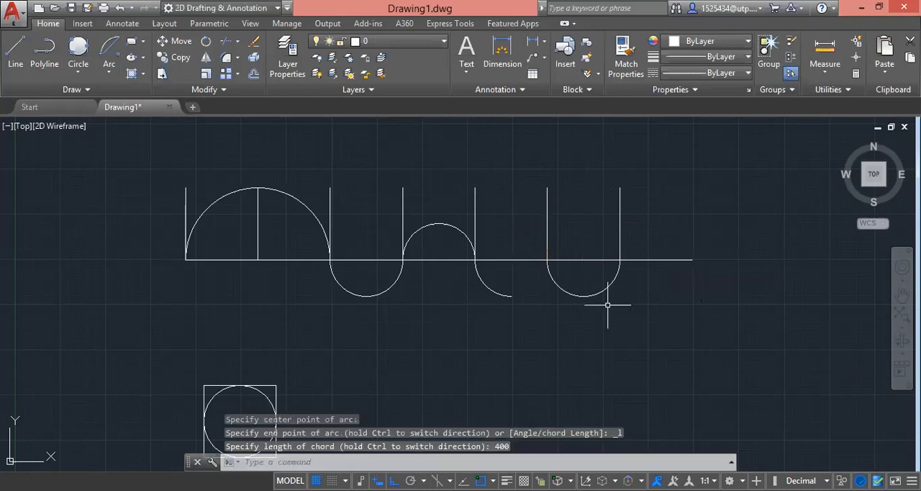
left_click(551, 259)
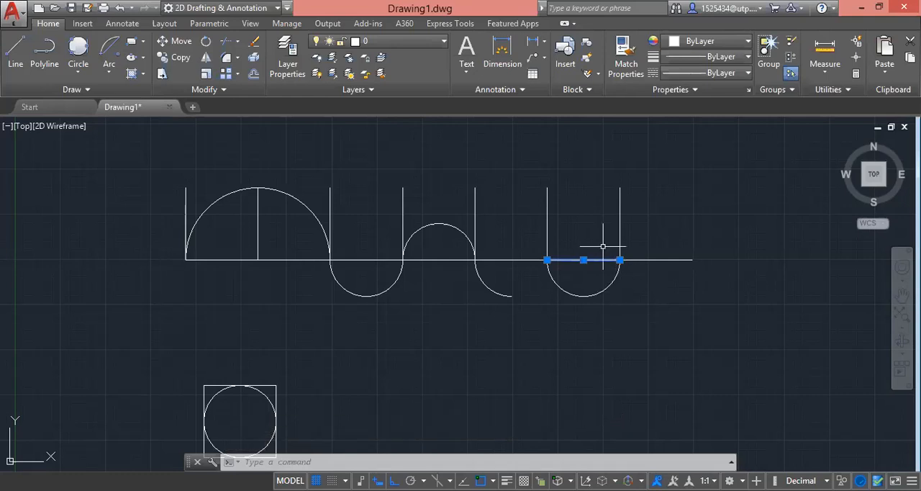
left_click(613, 296)
left_click(602, 281)
key("Escape")
scroll(529, 328, "down", 4)
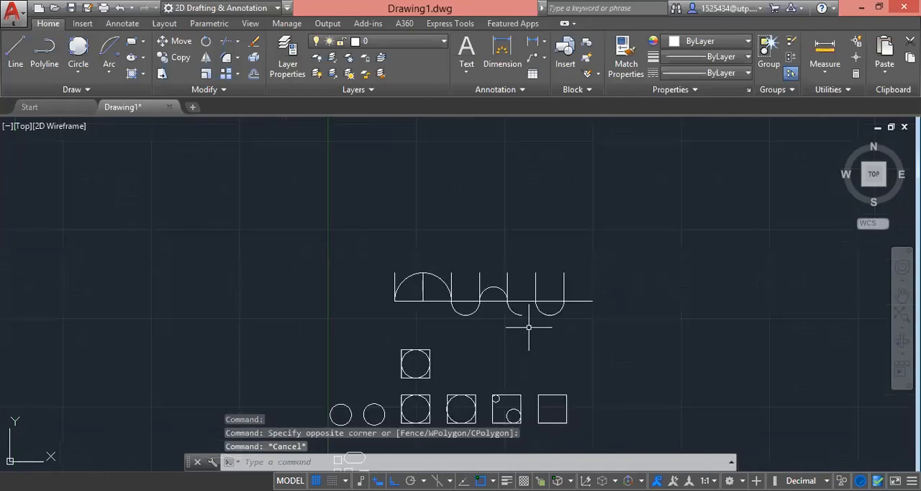
scroll(531, 319, "down", 4)
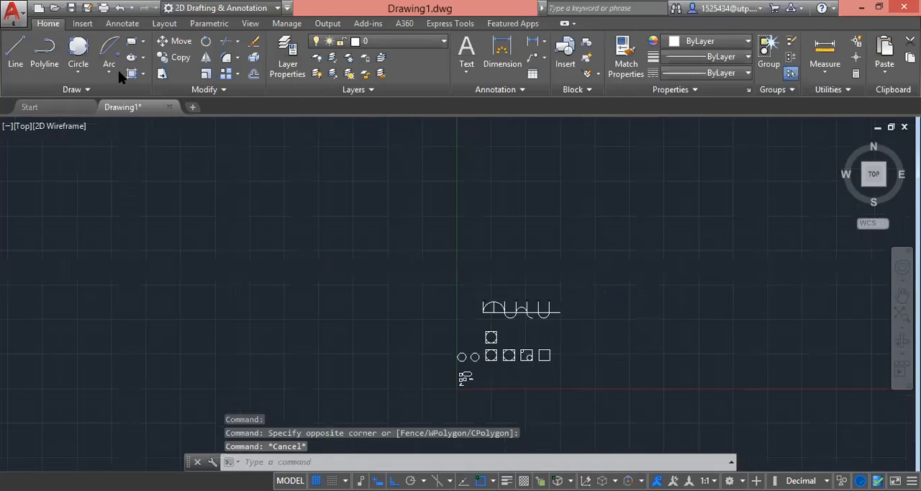
left_click(115, 70)
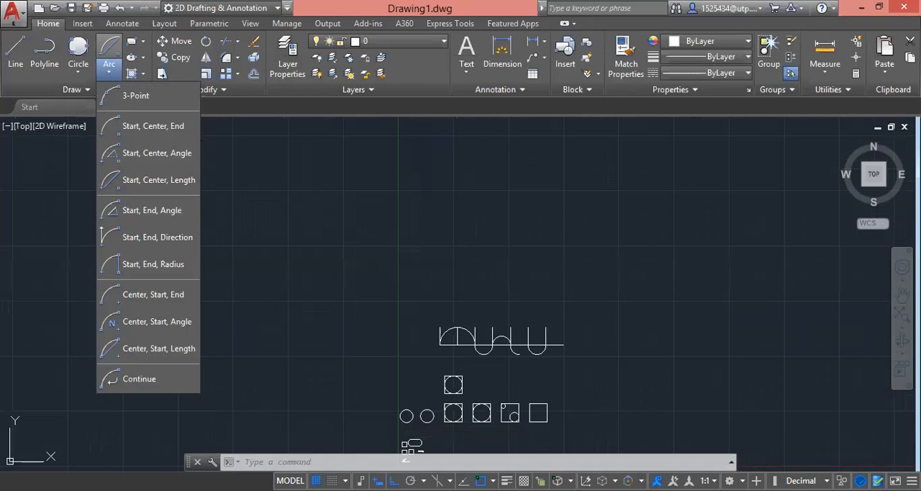
left_click(184, 122)
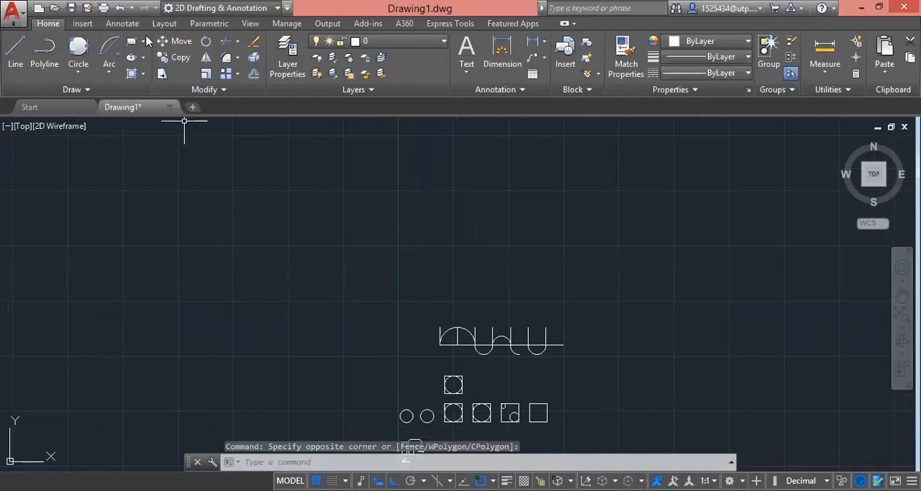
Step: Draw a rectangle 400 wide and 200 high in the empty area above the row of arcs
left_click(144, 41)
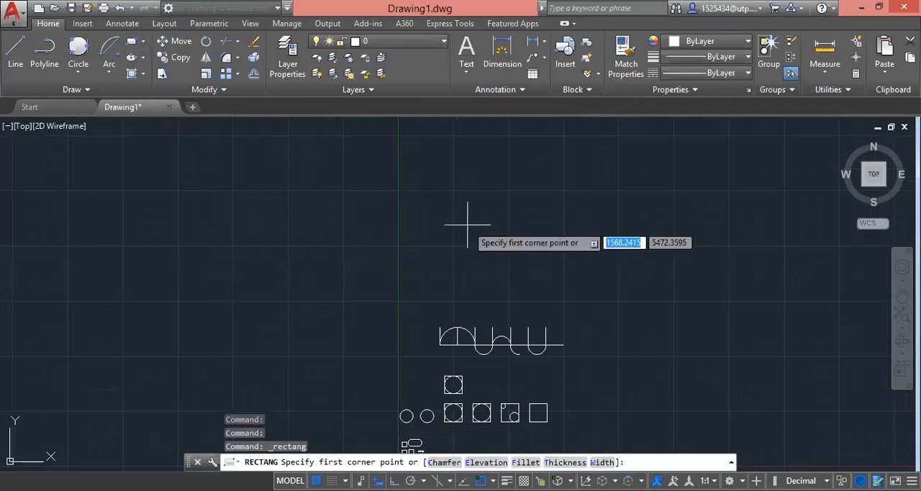
left_click(434, 177)
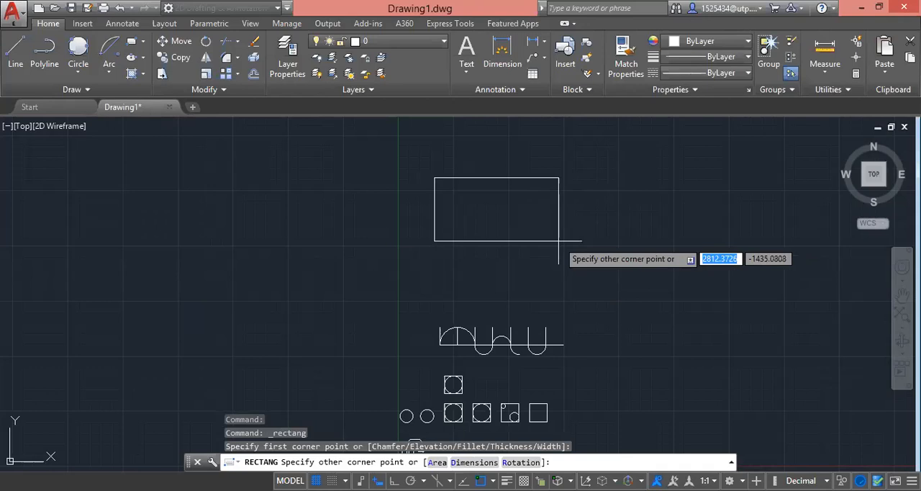
type("400")
key("Tab")
type("20")
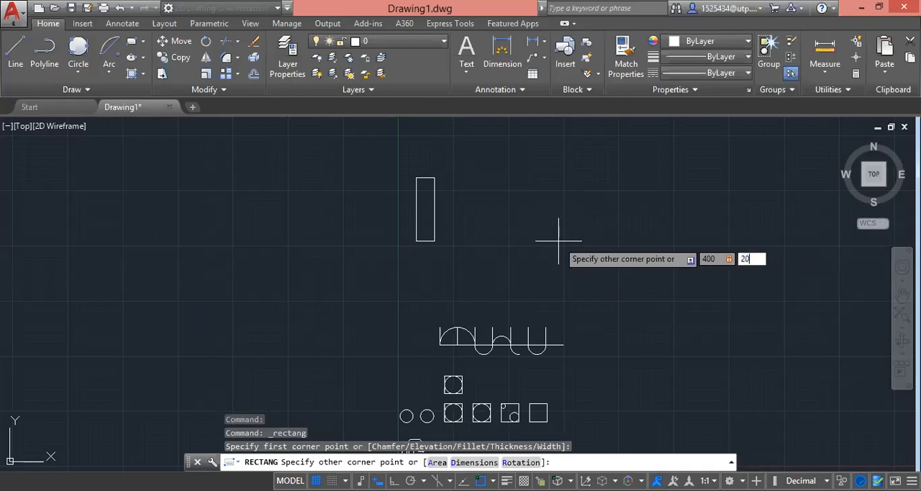
type("0")
key("Return")
Step: Move the new rectangle straight down by its lower-right corner to just above the row of arcs
left_click(553, 231)
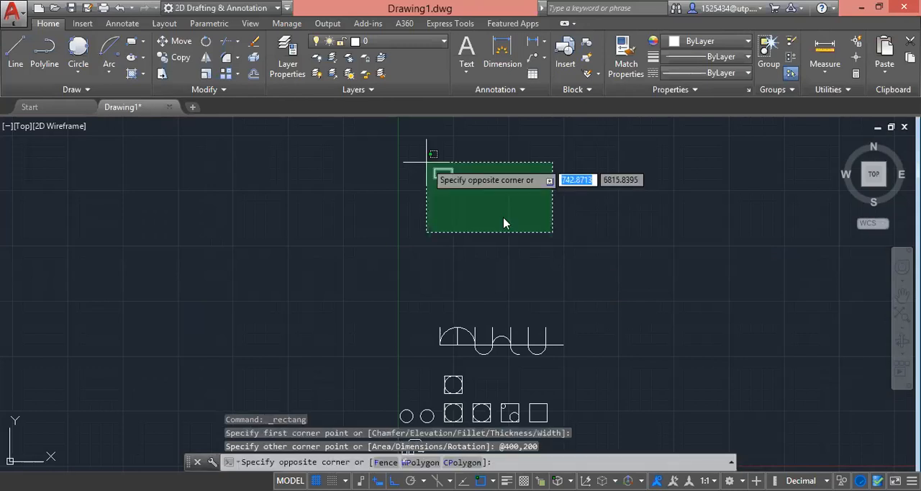
left_click(427, 162)
type("M")
key("Return")
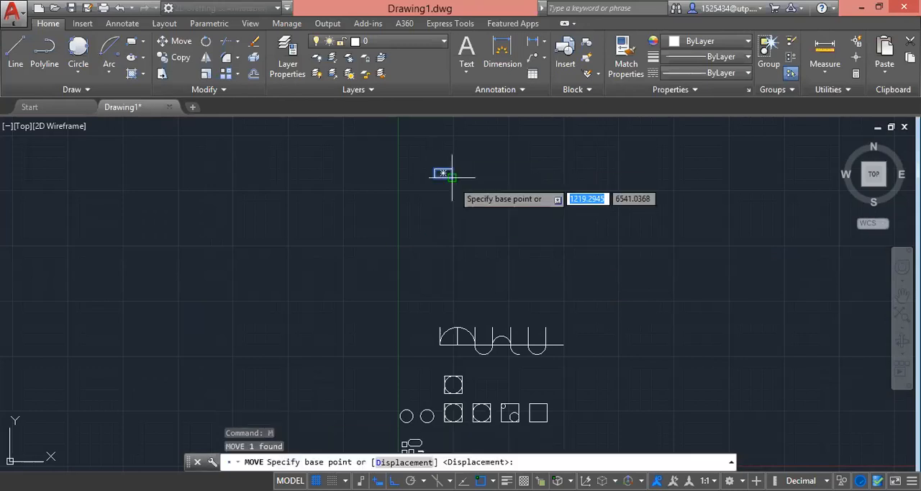
left_click(452, 177)
left_click(473, 308)
scroll(470, 288, "up", 2)
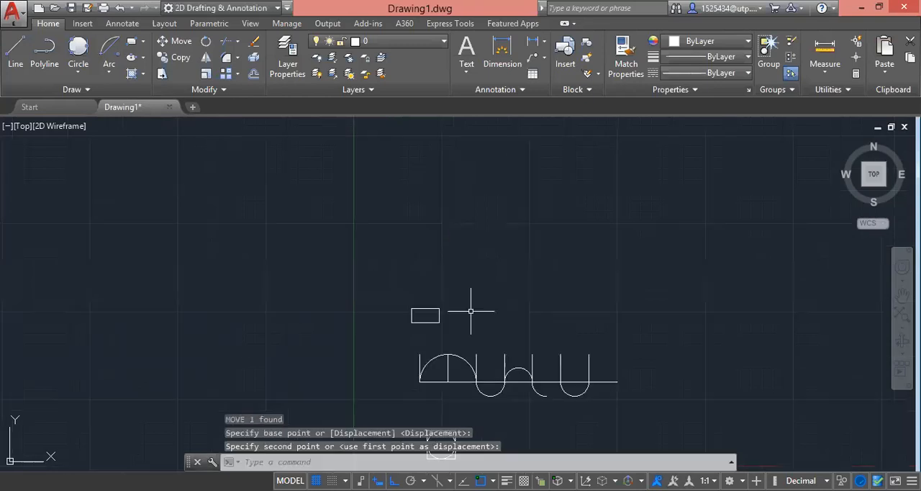
scroll(442, 336, "up", 4)
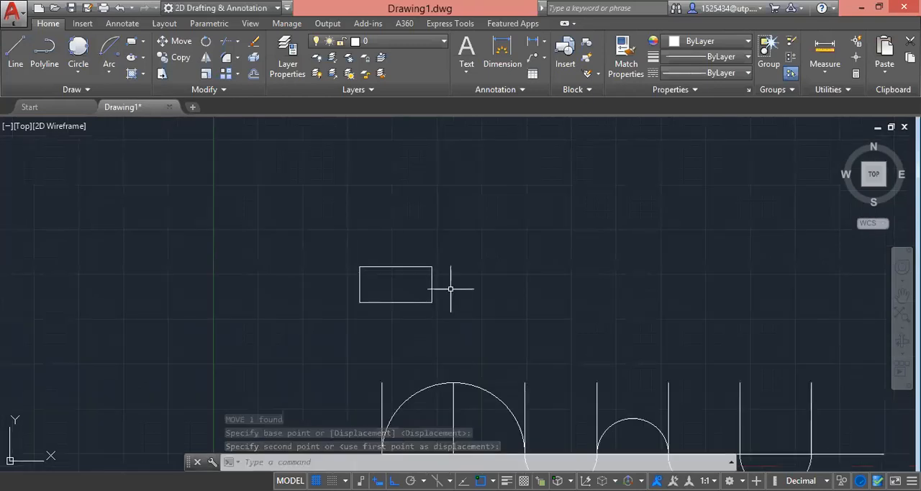
left_click(473, 331)
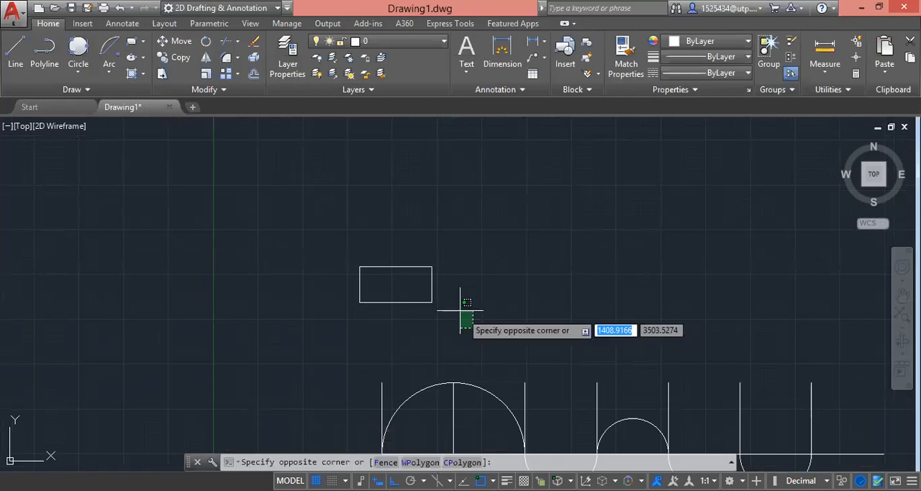
left_click(467, 303)
left_click(424, 269)
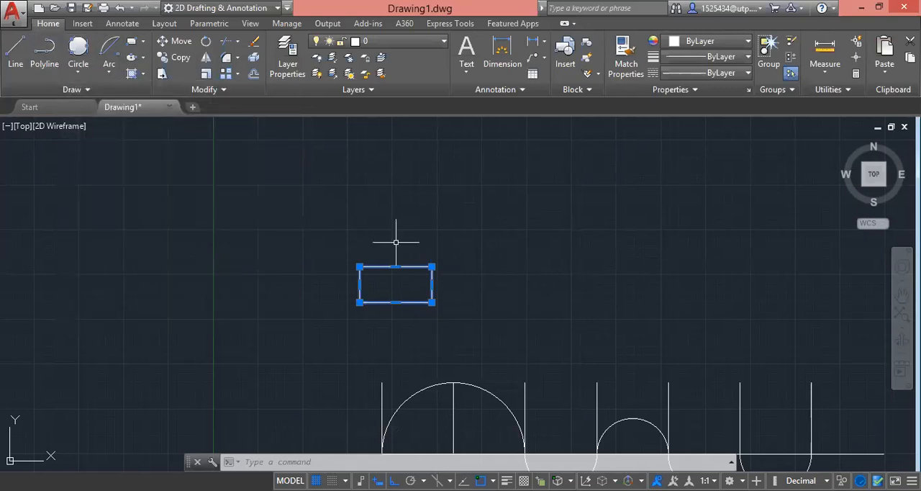
scroll(447, 248, "down", 3)
scroll(485, 247, "up", 3)
scroll(431, 223, "down", 3)
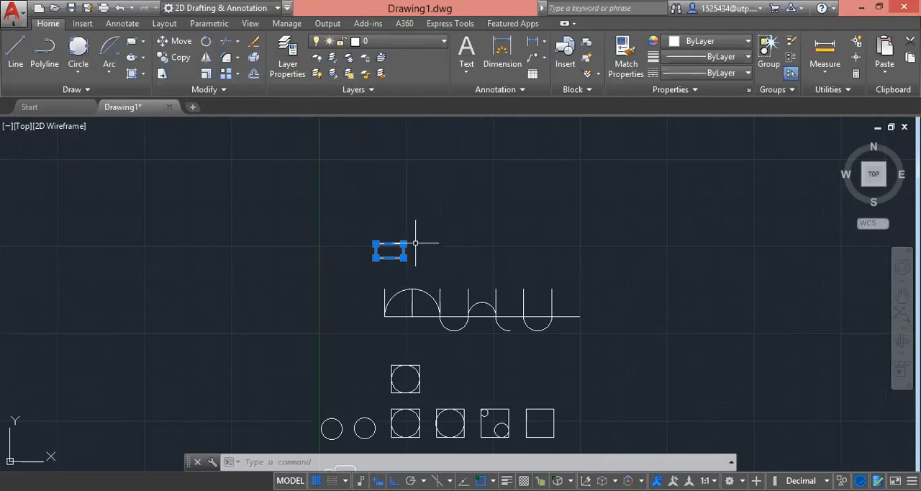
key("Escape")
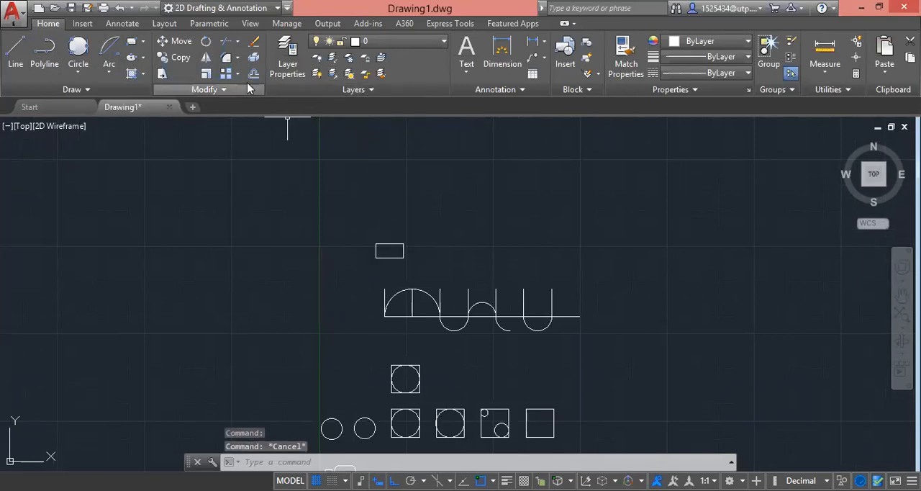
Step: Draw a six-sided polygon inscribed in a circle of radius 150, centred in the empty area above and right of the rectangle
left_click(144, 47)
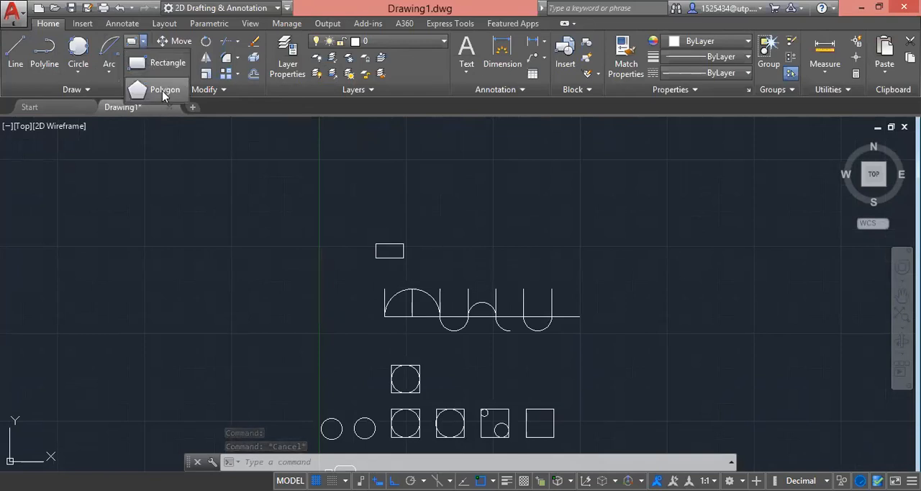
left_click(160, 90)
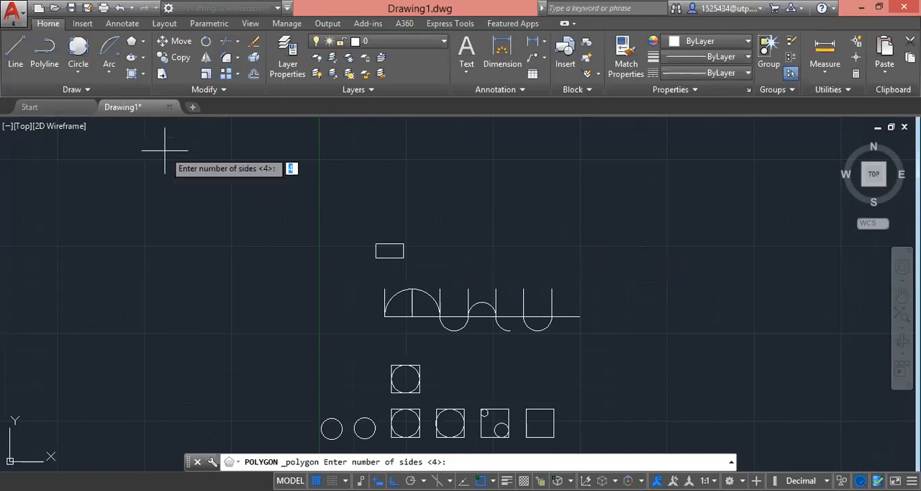
left_click(144, 46)
left_click(157, 89)
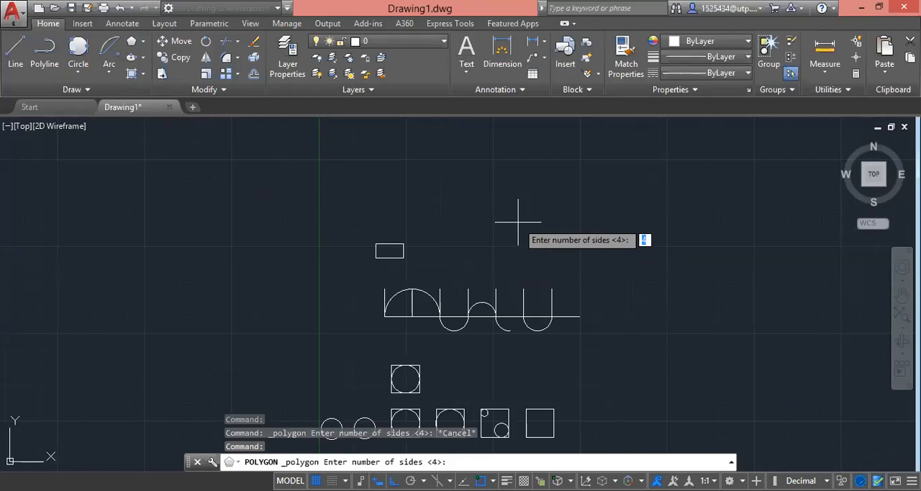
type("6")
key("Return")
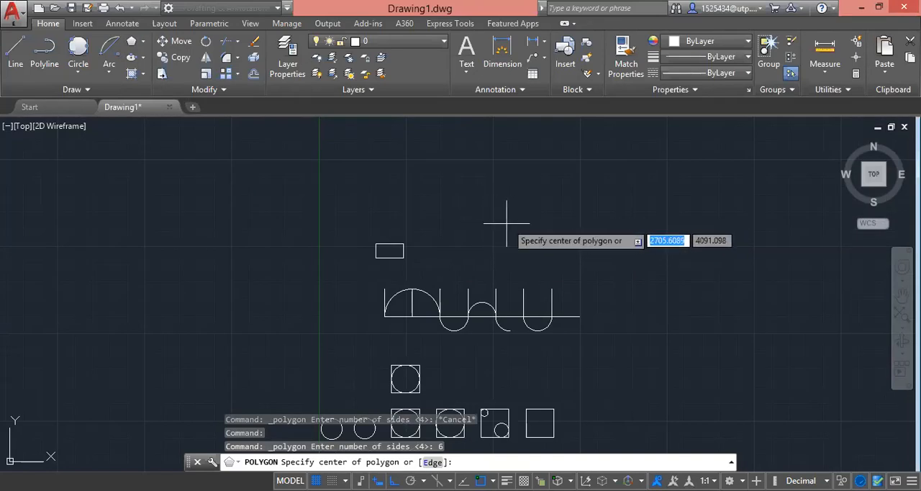
left_click(476, 216)
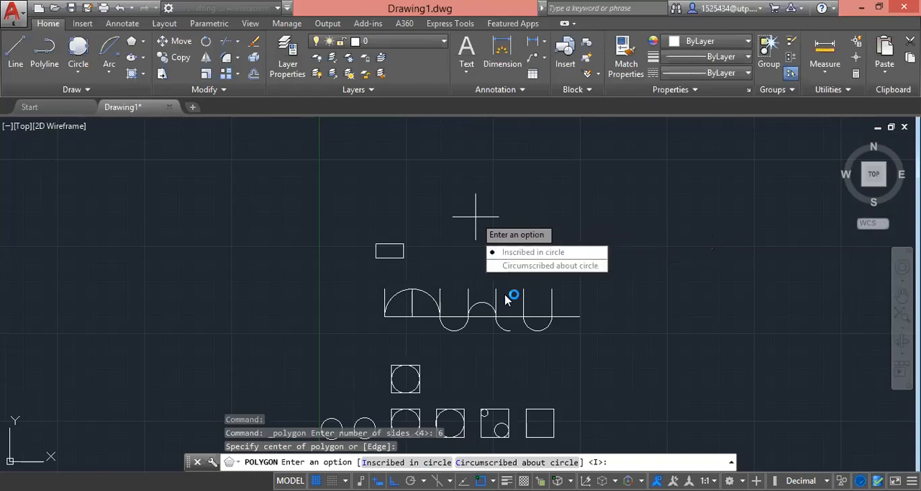
left_click(551, 254)
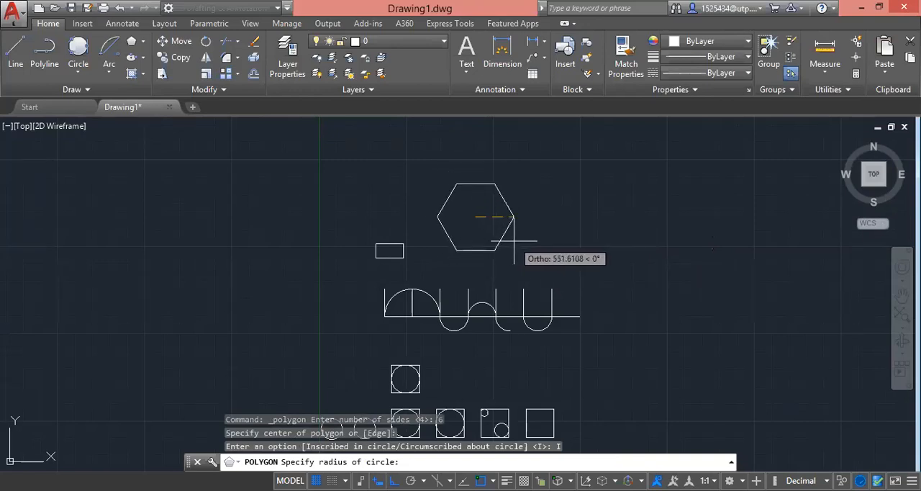
type("150")
key("Return")
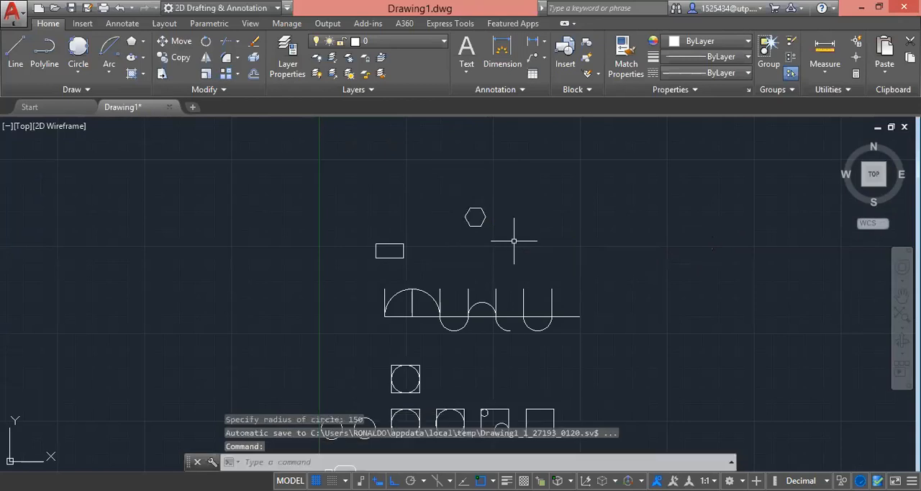
Step: Draw a Center, Radius circle of radius 150 from the centre of the hexagon
scroll(492, 215, "up", 5)
scroll(405, 219, "down", 4)
scroll(411, 195, "up", 2)
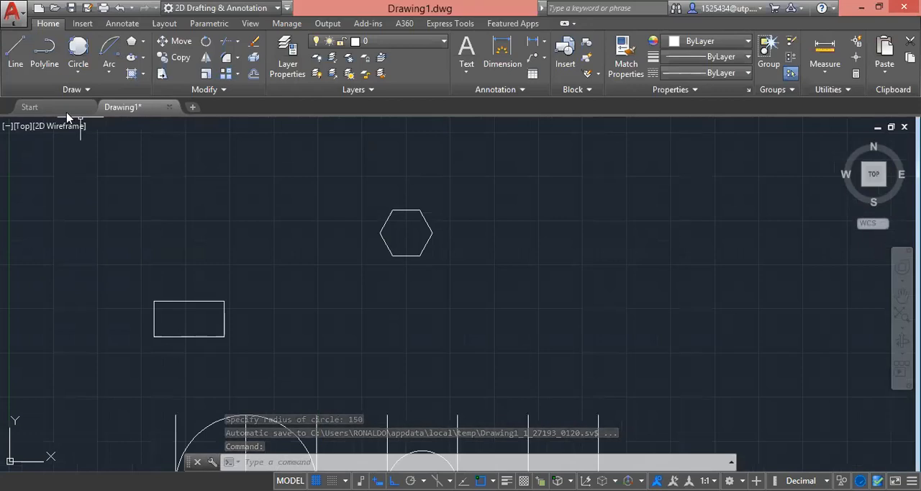
left_click(78, 69)
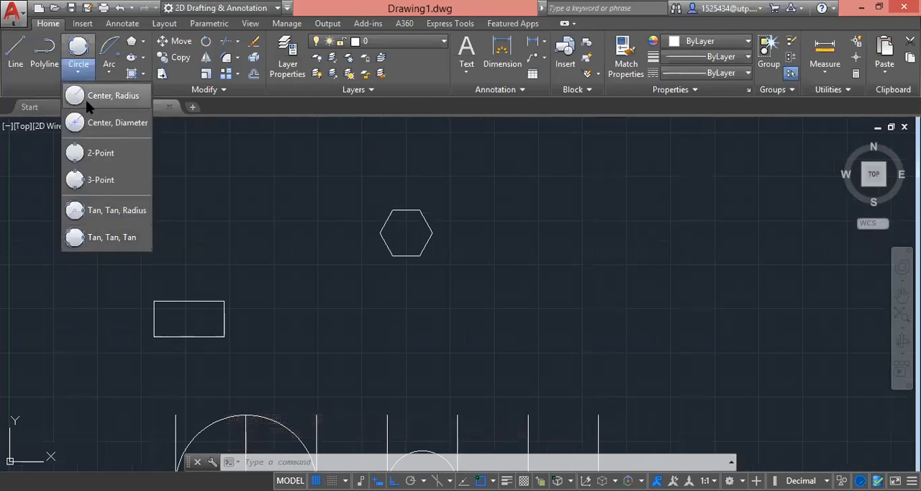
left_click(86, 99)
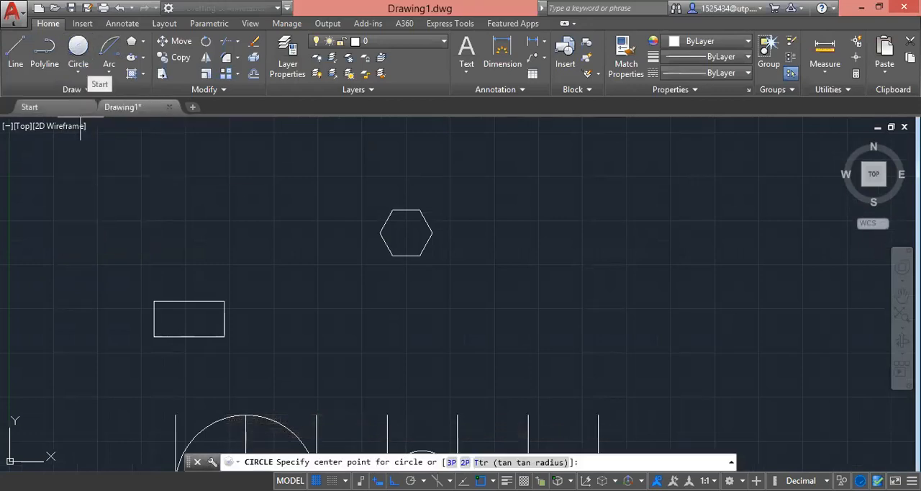
left_click(406, 233)
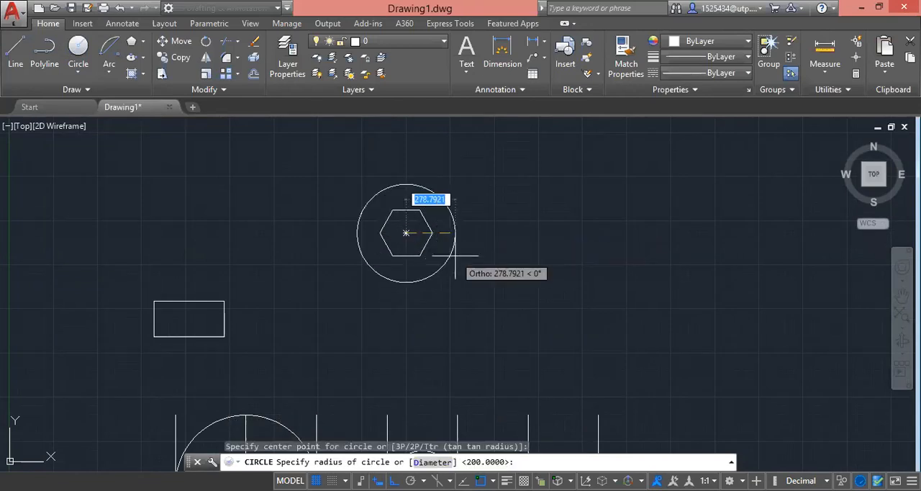
type("150")
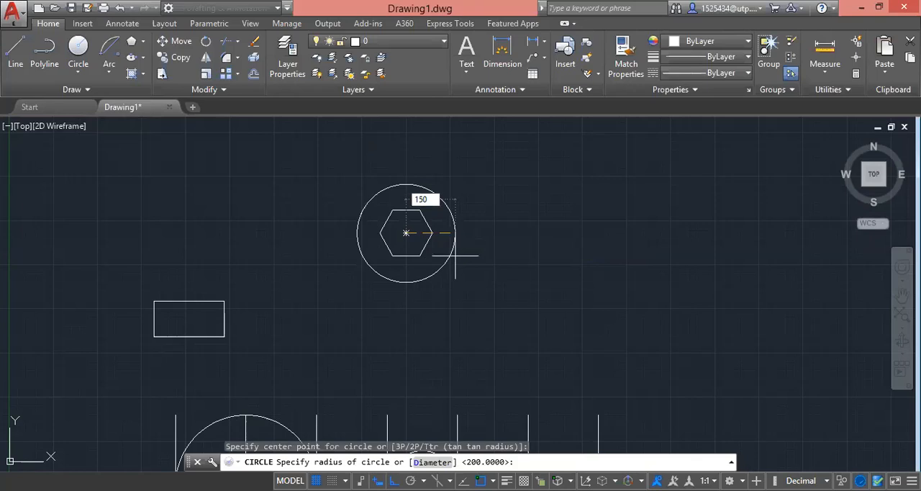
key("Return")
Step: Draw a second six-sided polygon circumscribed about a circle of radius 150, centred to the right of the first hexagon and level with it
scroll(417, 233, "up", 5)
scroll(420, 286, "down", 5)
scroll(434, 248, "up", 3)
scroll(440, 245, "up", 2)
scroll(432, 352, "down", 4)
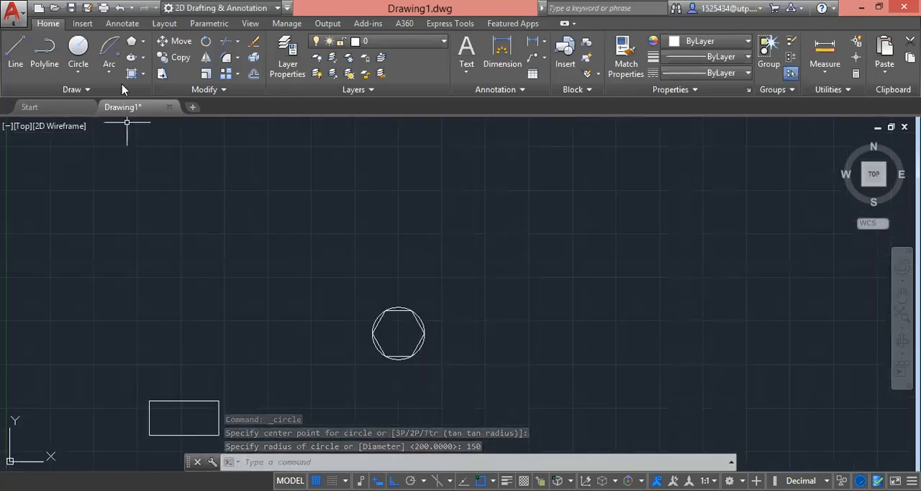
left_click(144, 43)
left_click(158, 89)
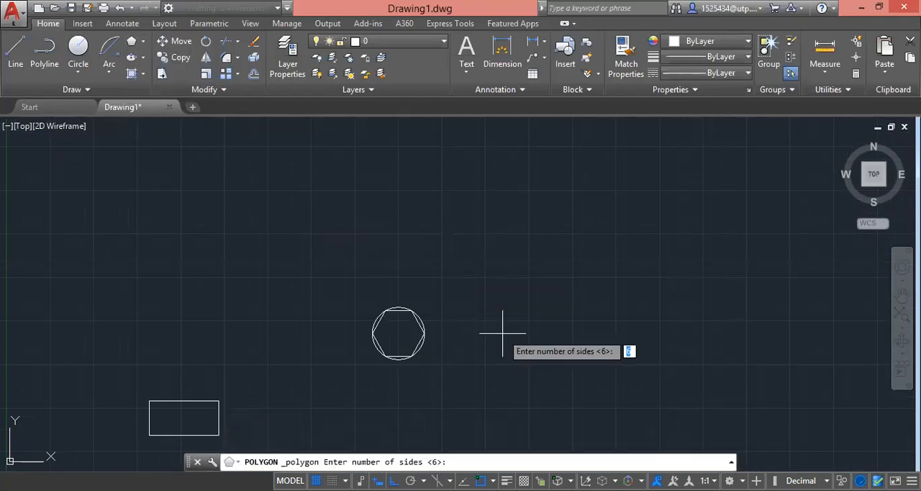
key("Return")
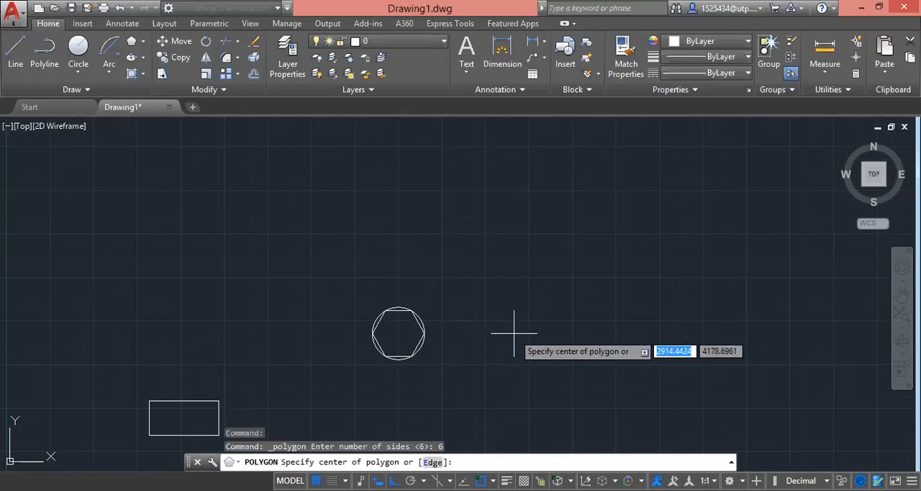
left_click(514, 333)
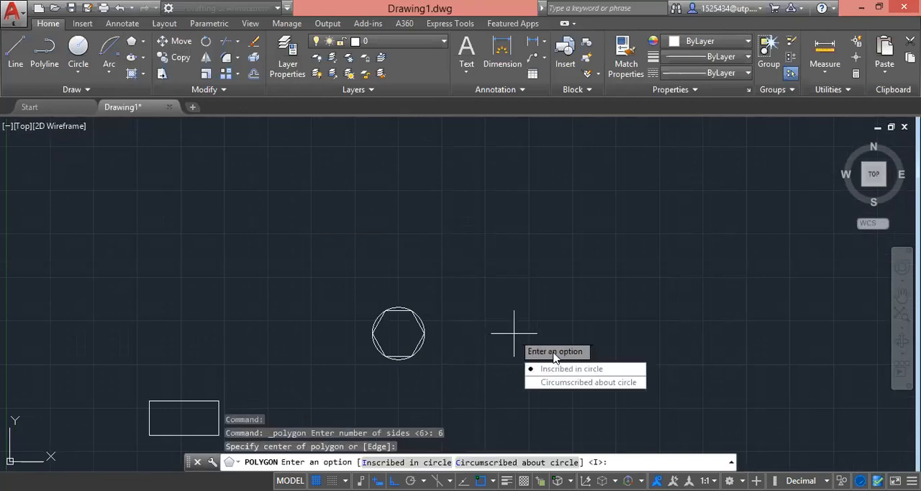
left_click(571, 388)
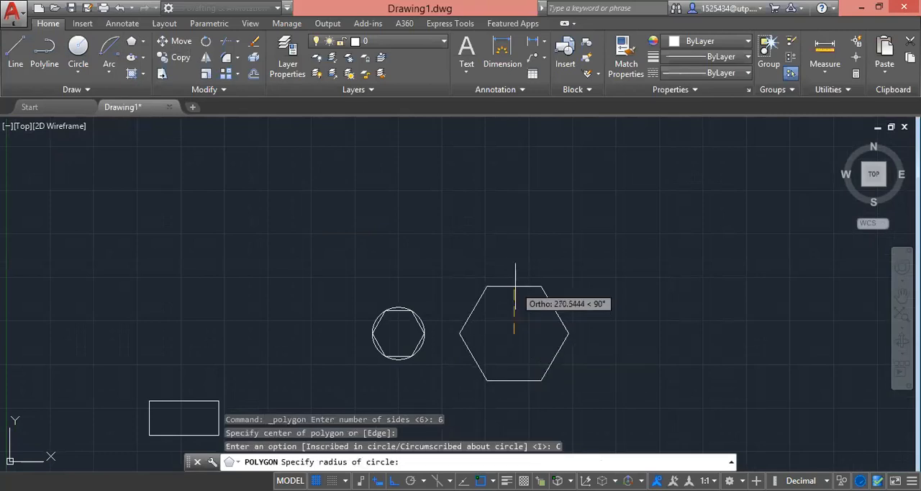
type("15")
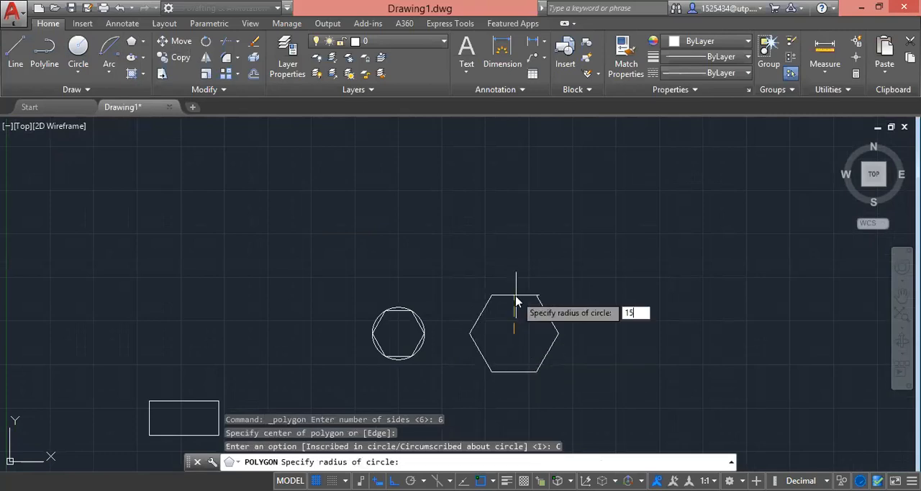
type("0")
key("Return")
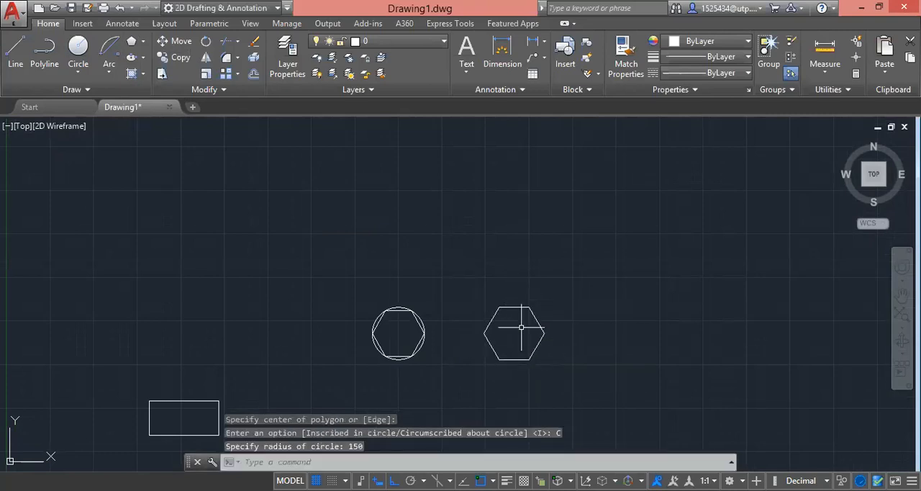
Step: Draw a Center, Radius circle of radius 150 from the centre of the circumscribed hexagon
left_click(79, 68)
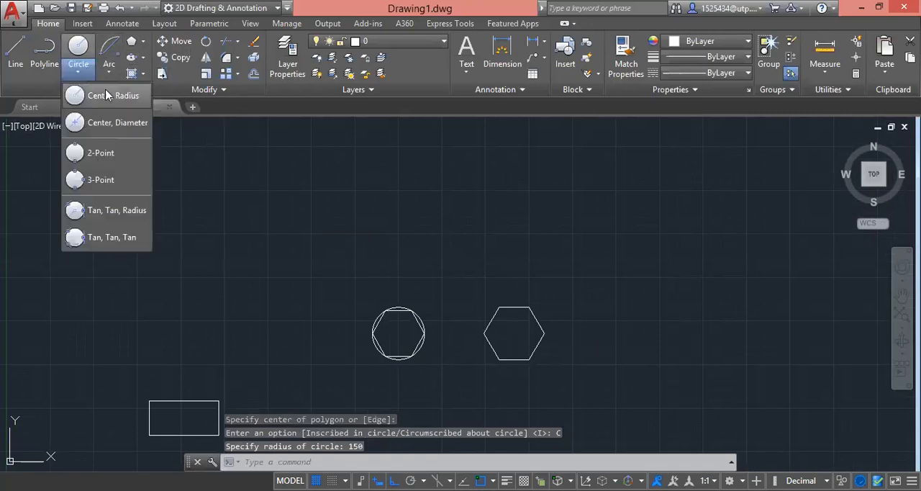
left_click(99, 91)
scroll(519, 363, "up", 2)
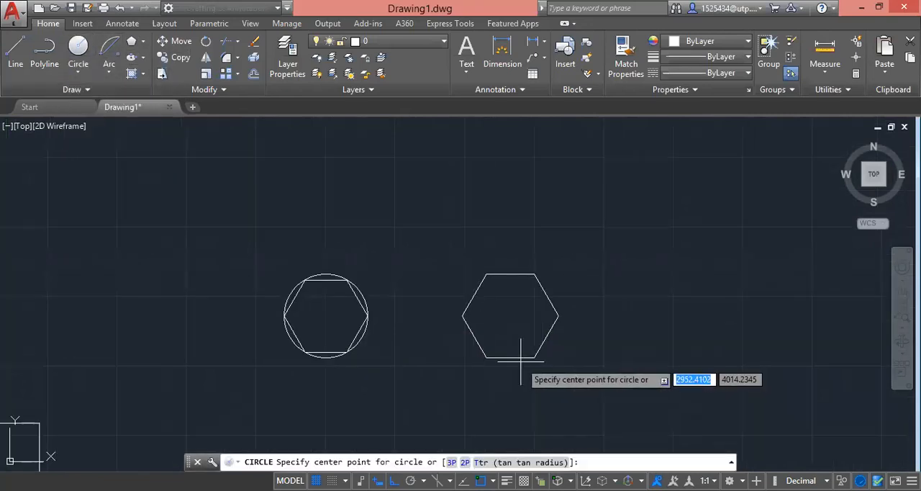
left_click(510, 317)
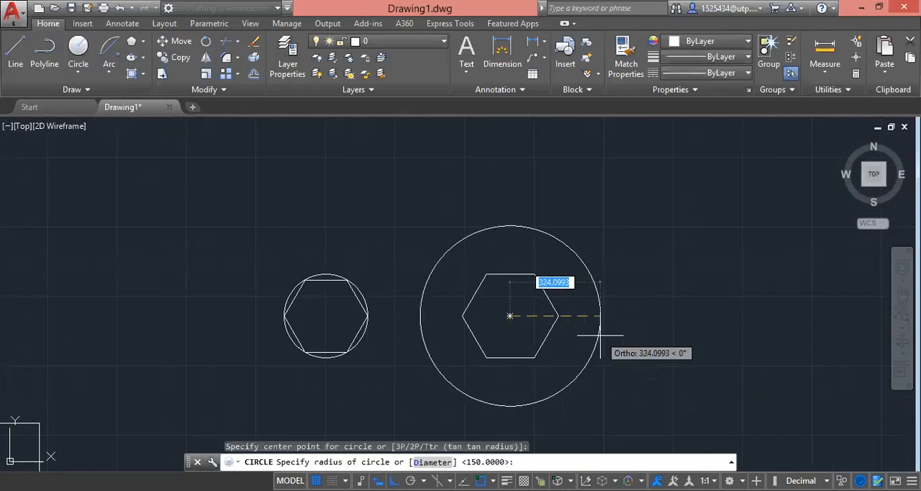
type("150")
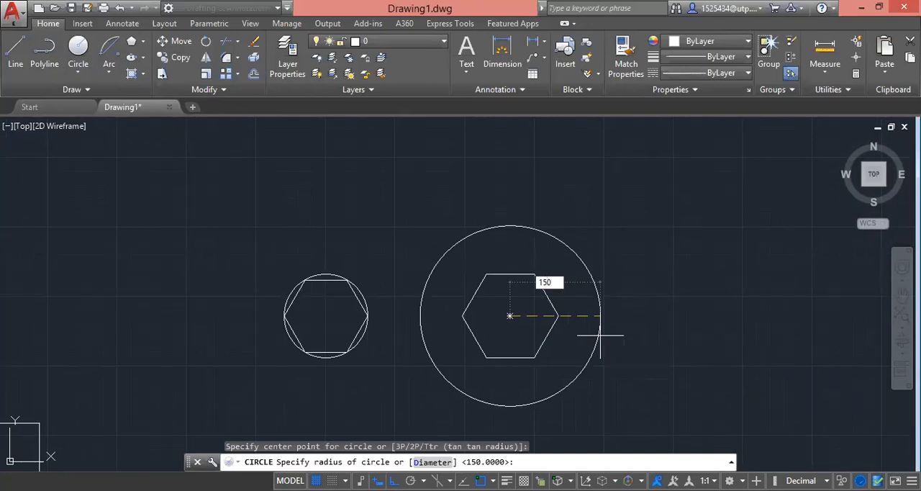
key("Return")
Step: Compare up close how the inscribed and the circumscribed hexagon each meet their circle
scroll(542, 277, "up", 2)
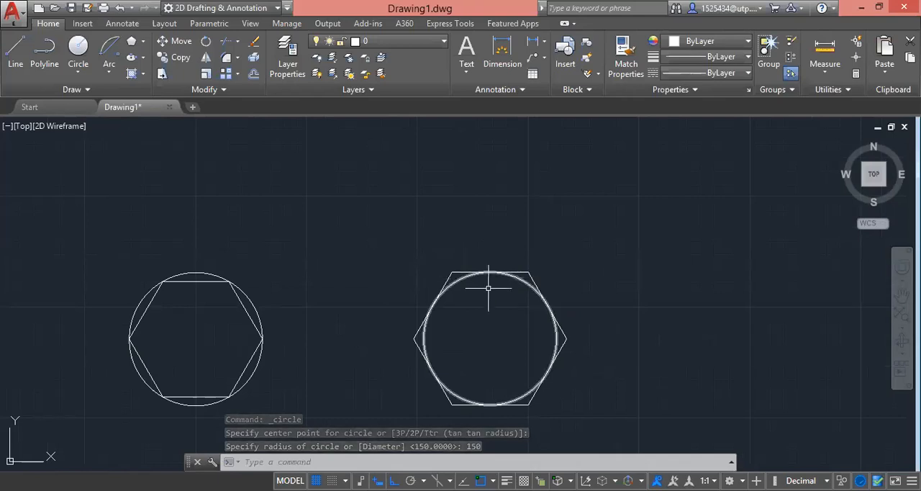
scroll(514, 266, "down", 5)
scroll(457, 284, "up", 4)
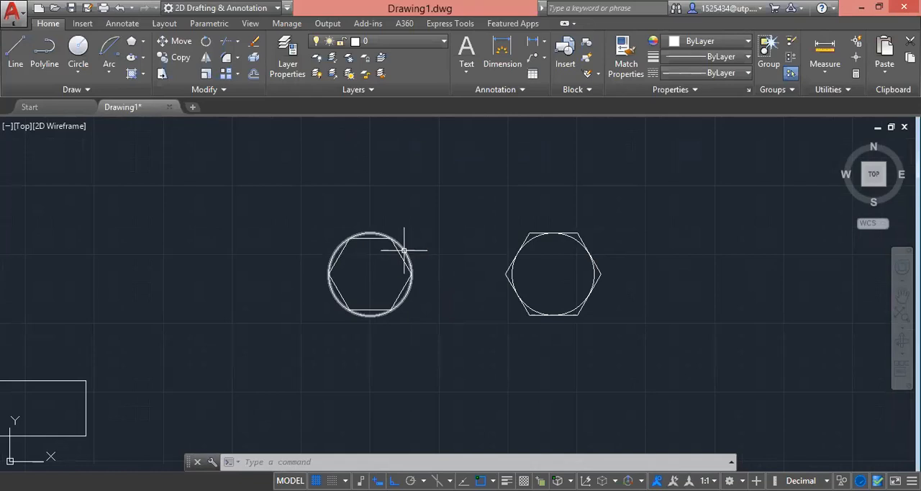
scroll(410, 250, "up", 2)
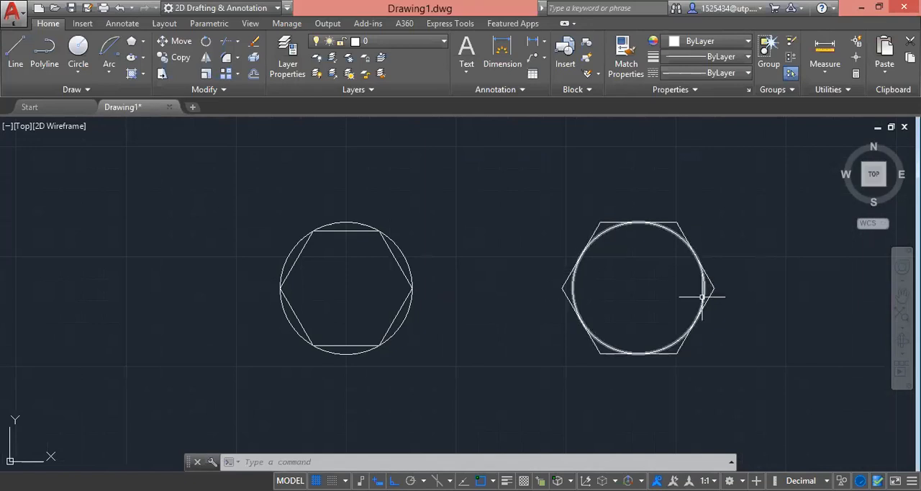
scroll(413, 278, "down", 2)
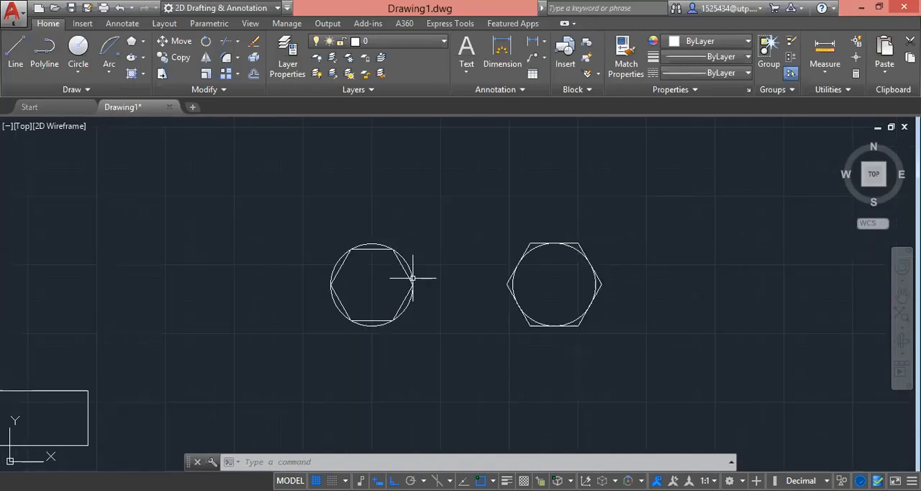
scroll(413, 278, "up", 2)
scroll(425, 281, "down", 4)
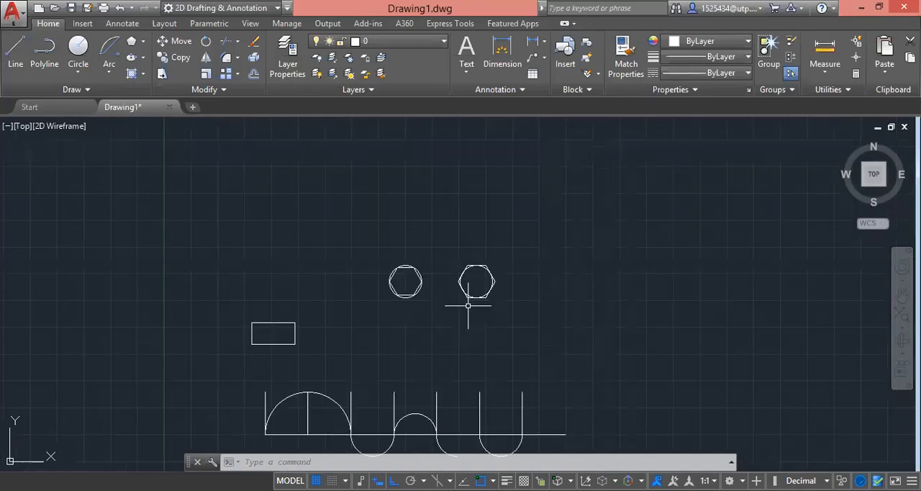
left_click(513, 302)
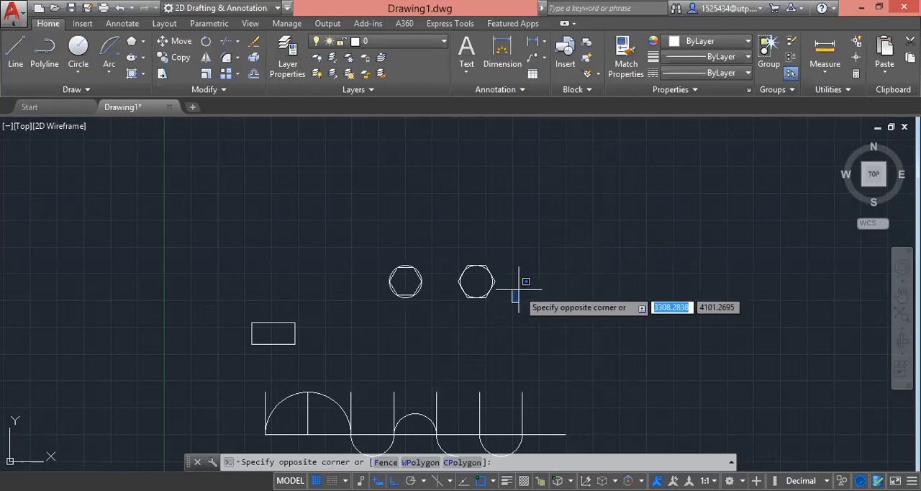
key("Escape")
left_click(528, 316)
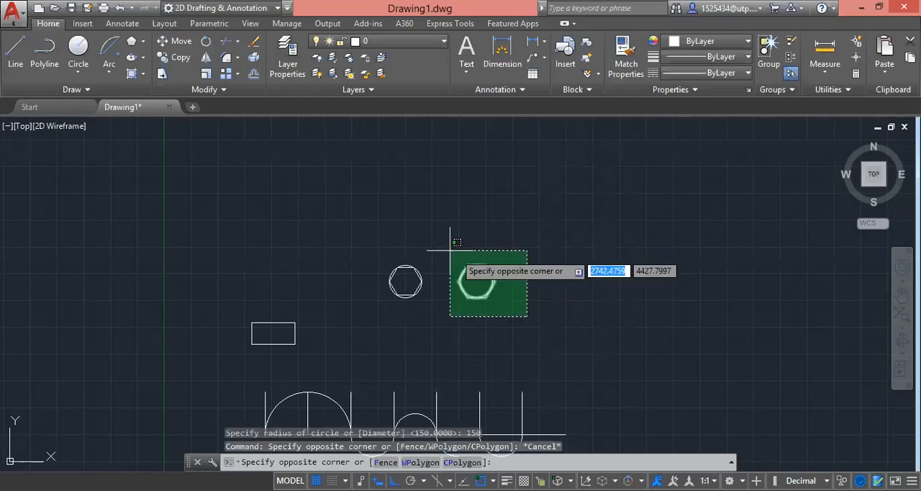
left_click(368, 241)
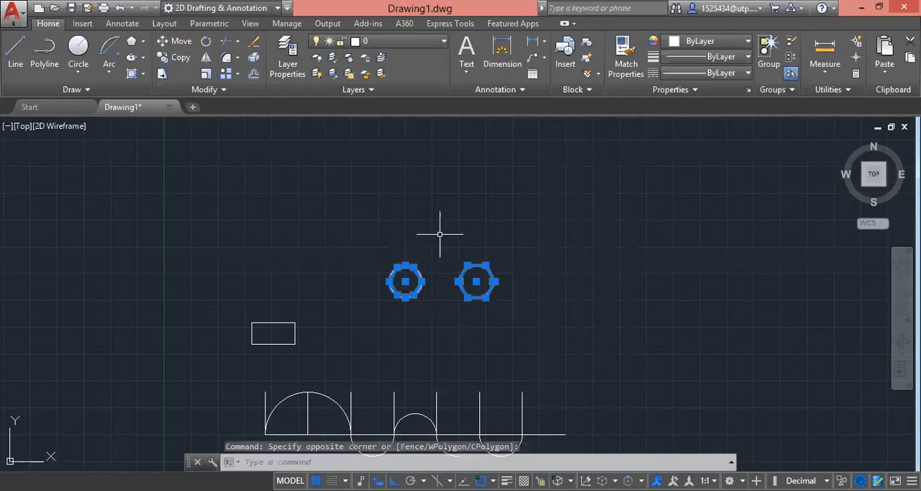
key("Escape")
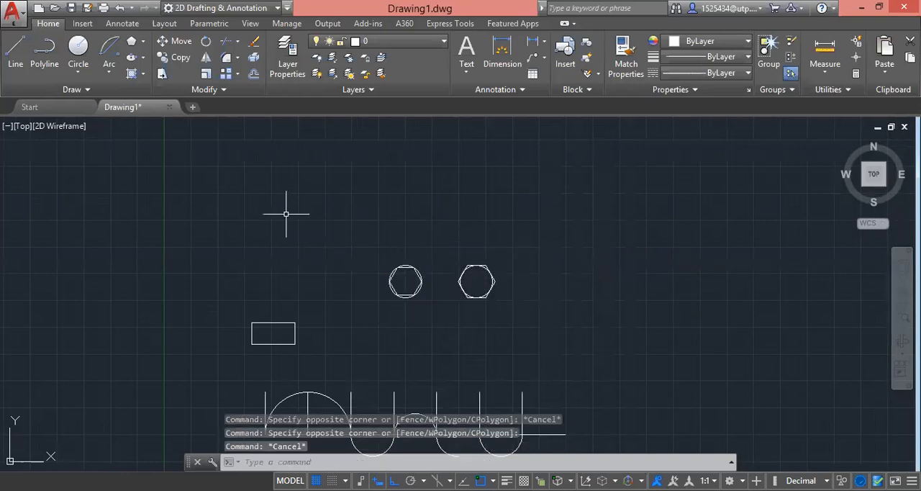
Step: Draw a Center ellipse above the plain rectangle with a horizontal semi-axis of 400 and a vertical semi-axis of 100
left_click(143, 58)
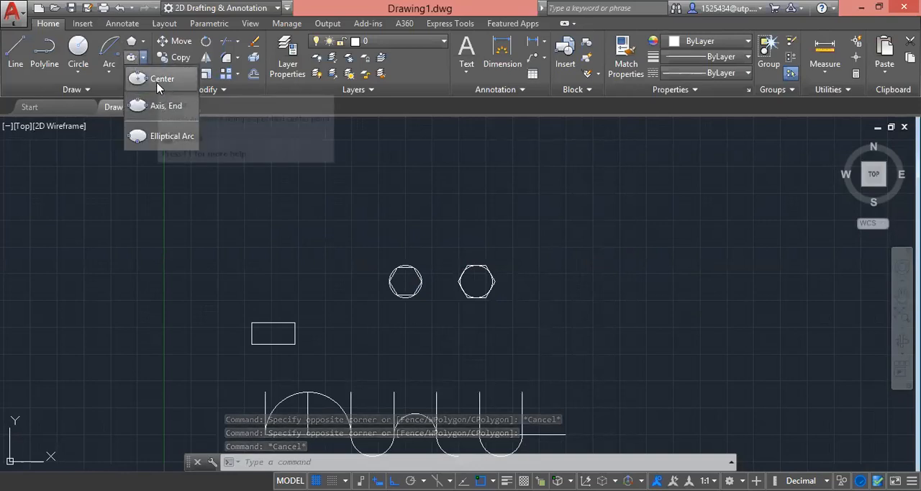
left_click(159, 80)
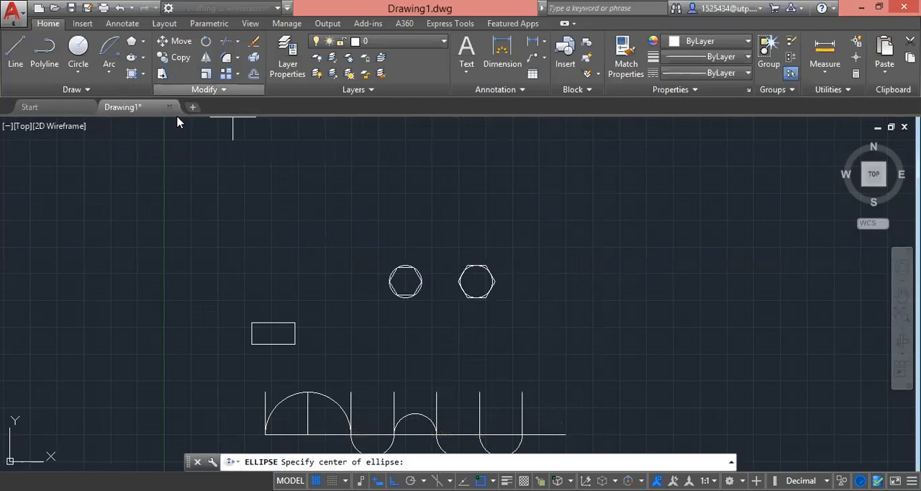
scroll(504, 266, "down", 1)
scroll(439, 219, "up", 2)
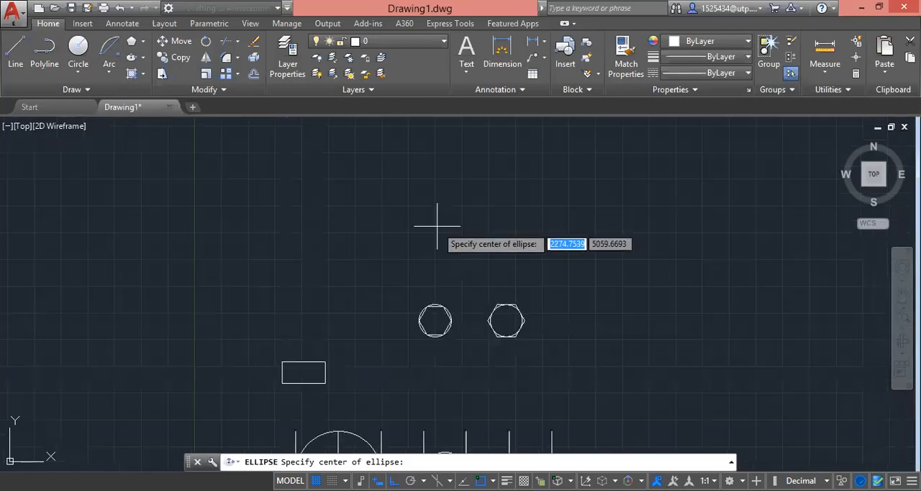
left_click(303, 227)
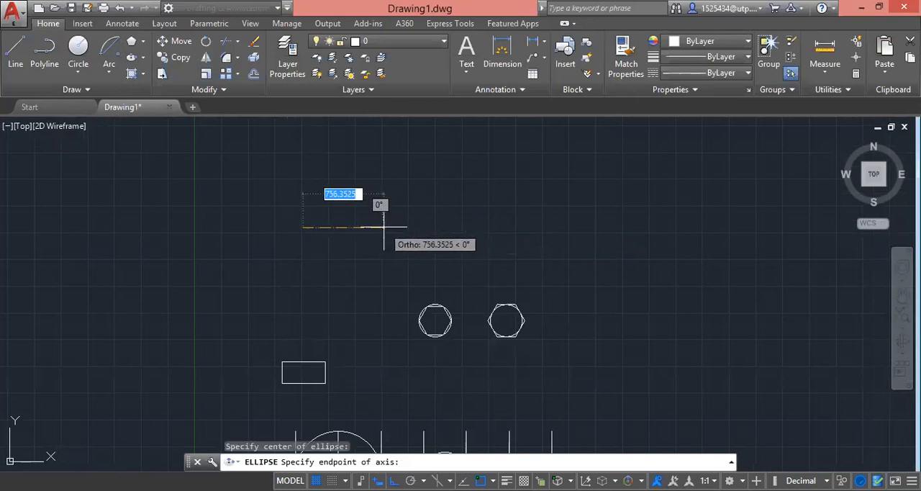
type("400")
key("Return")
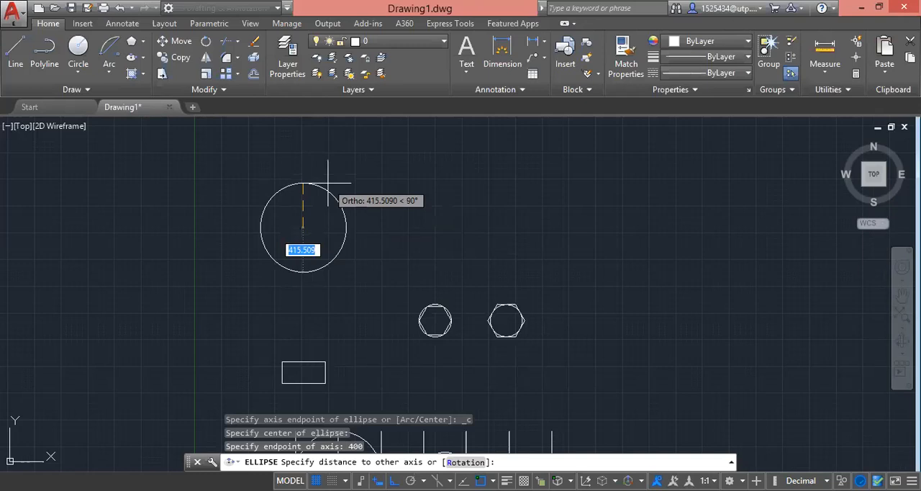
type("100")
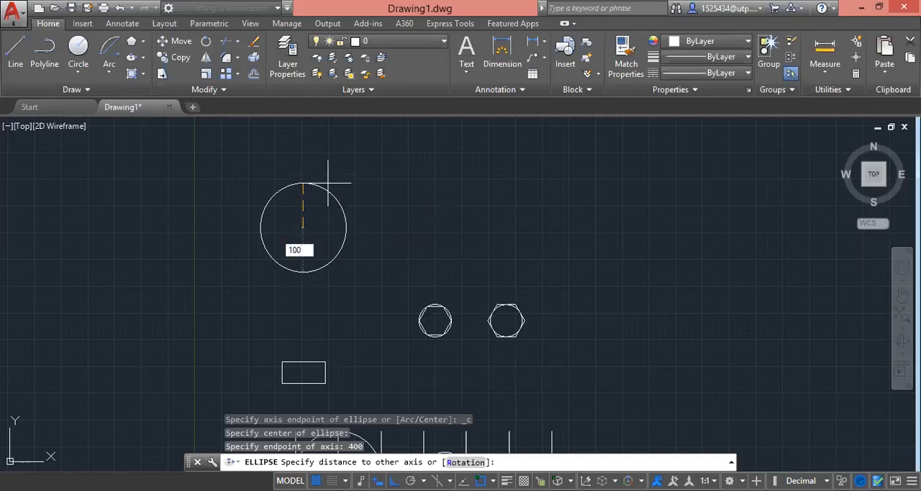
key("Return")
scroll(329, 209, "up", 3)
scroll(342, 245, "down", 3)
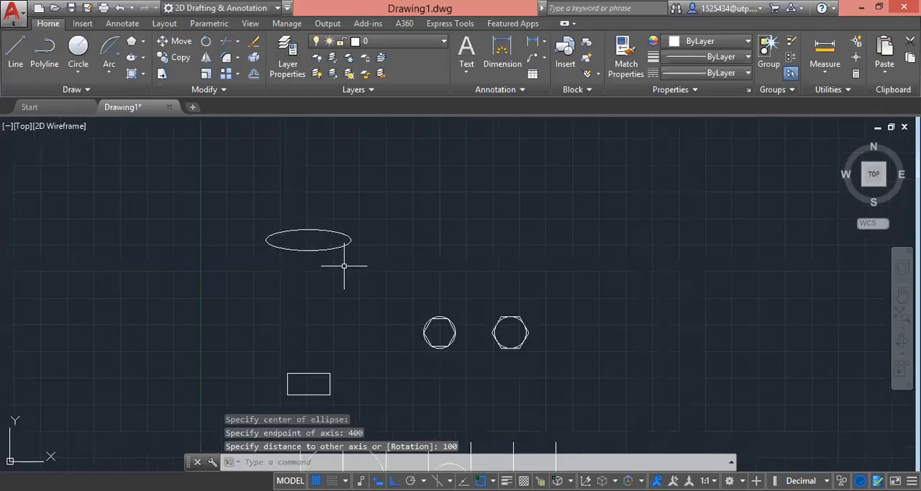
left_click(364, 246)
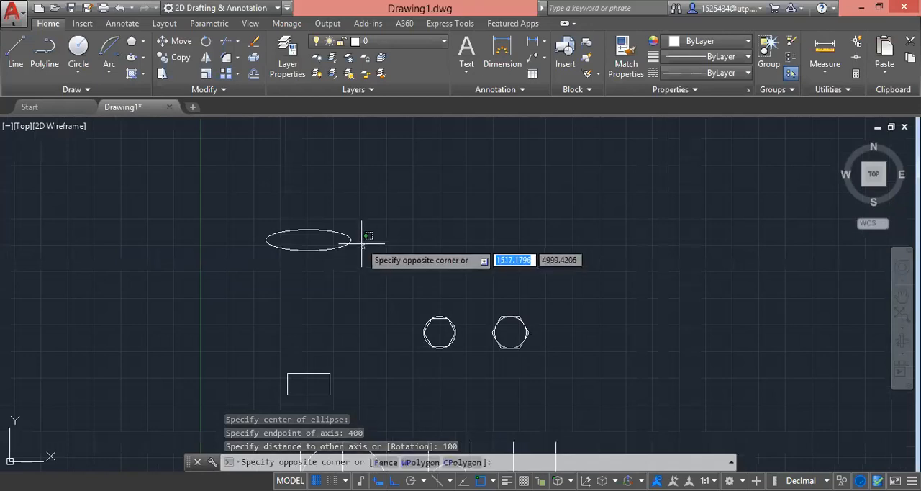
key("Escape")
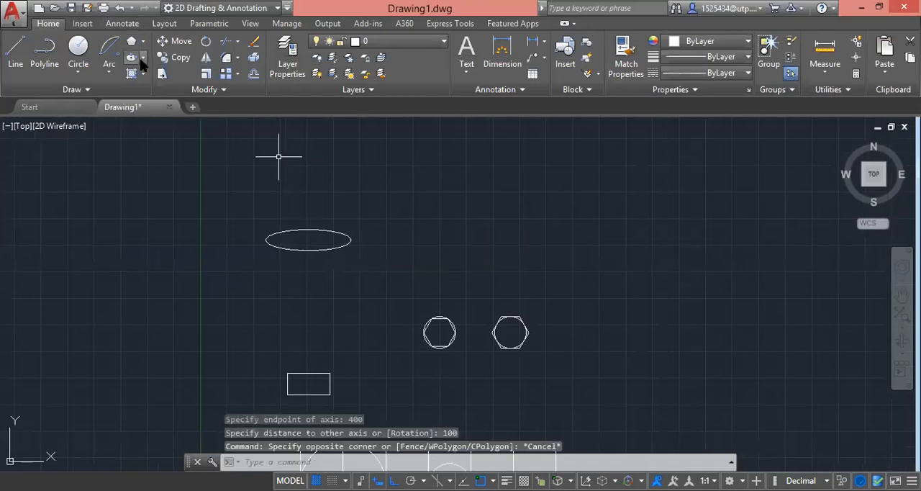
Step: Draw an Axis, End ellipse to the right of the first one, with a horizontal axis about 1286 long
left_click(141, 58)
left_click(167, 107)
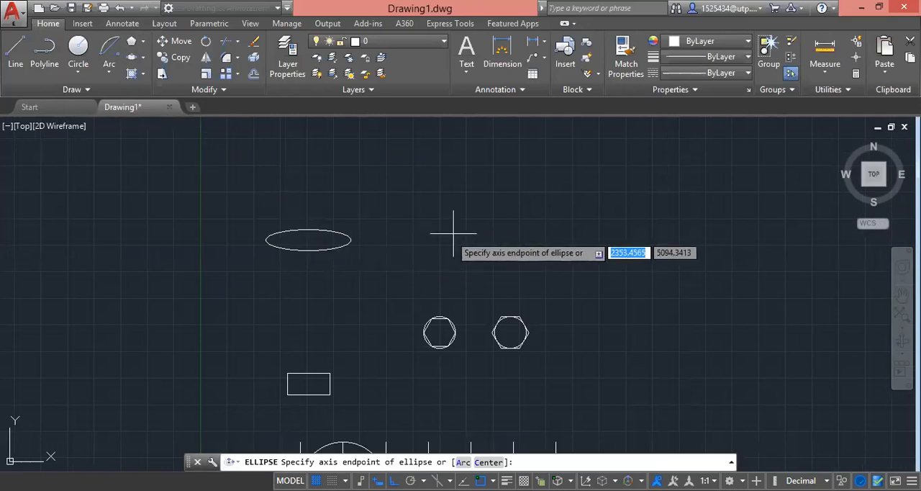
left_click(430, 244)
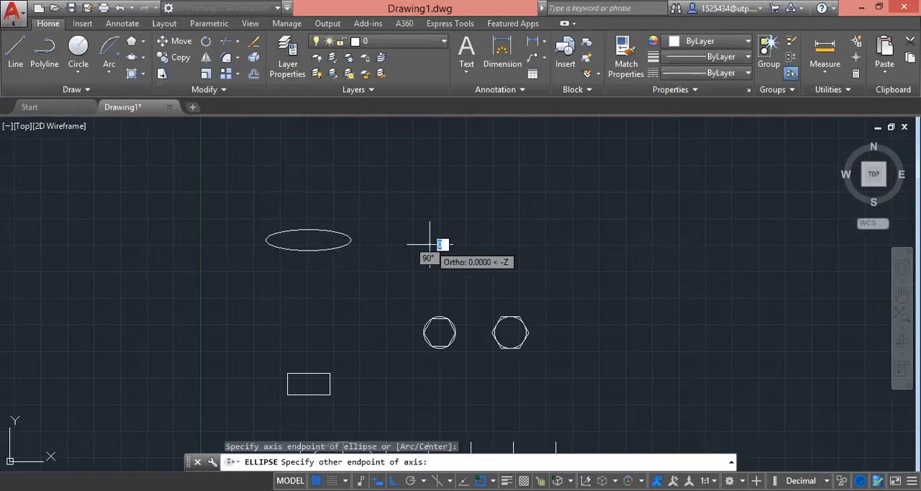
left_click(567, 246)
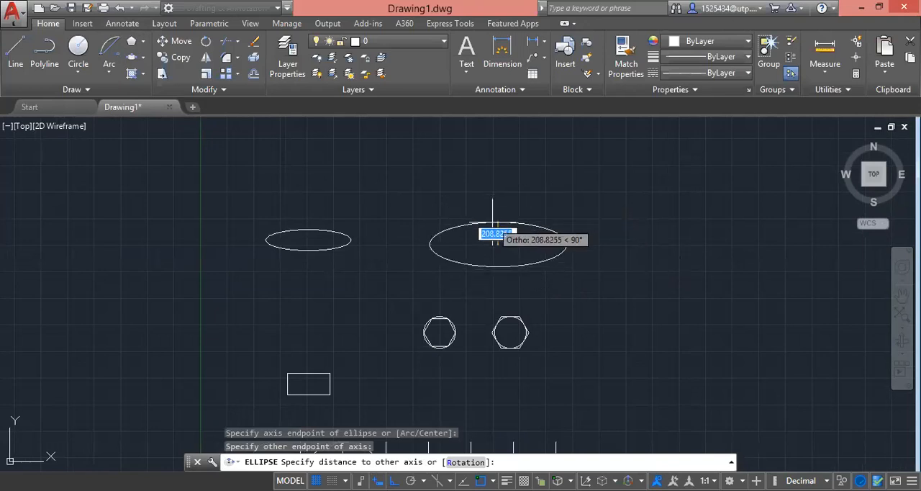
left_click(494, 216)
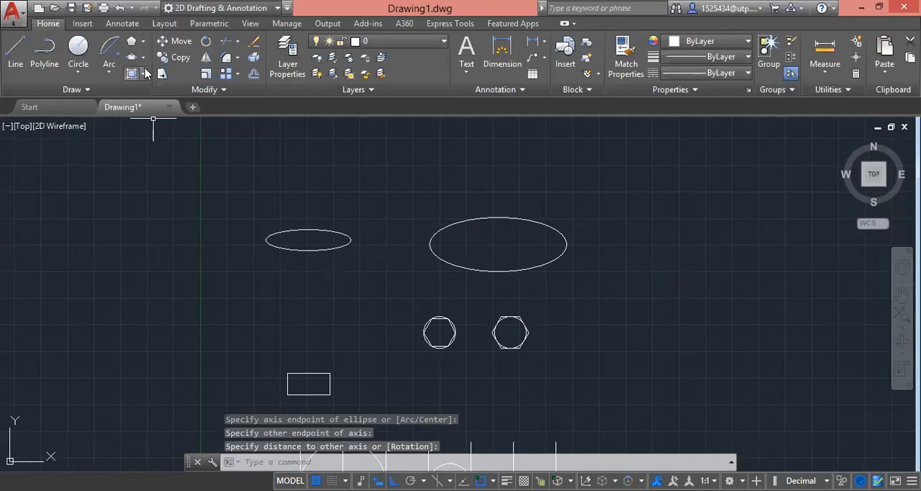
Step: Draw a rectangle 1000 wide and 500 high in the empty area to the right of the existing shapes
scroll(239, 288, "down", 3)
middle_click_drag(473, 302, 385, 283)
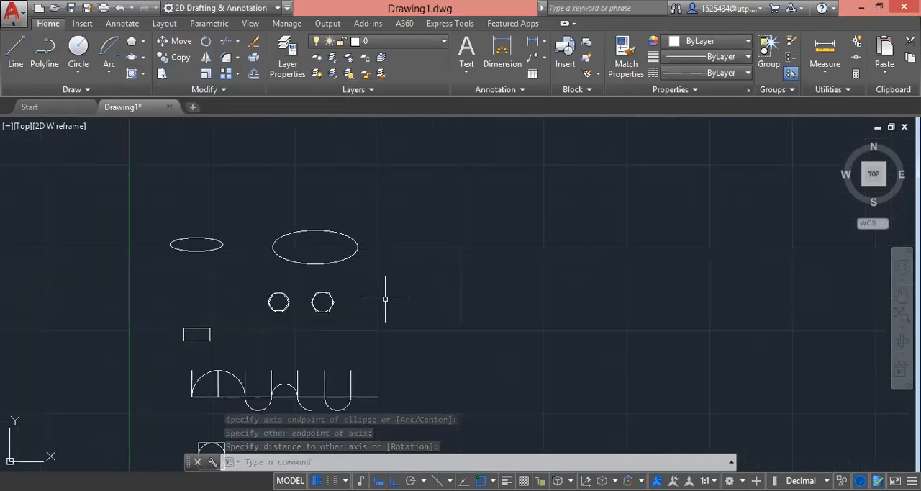
scroll(333, 275, "down", 4)
scroll(326, 273, "up", 2)
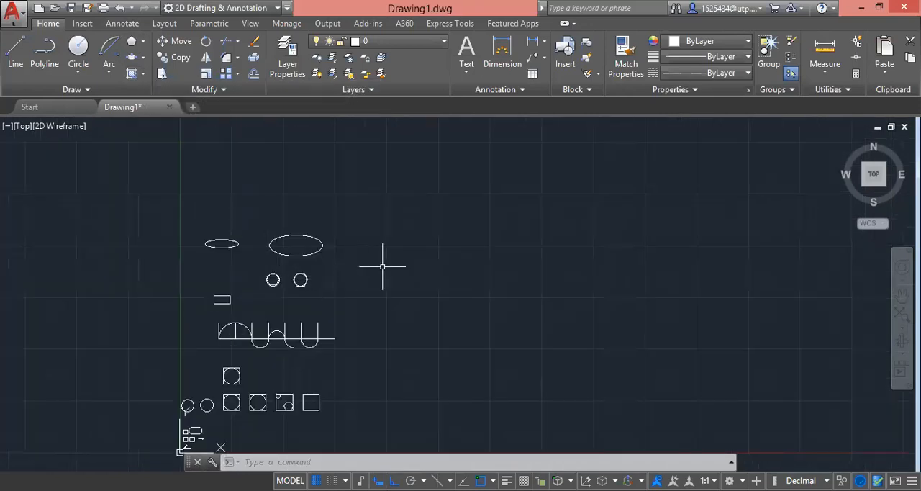
scroll(353, 291, "down", 2)
scroll(347, 298, "up", 2)
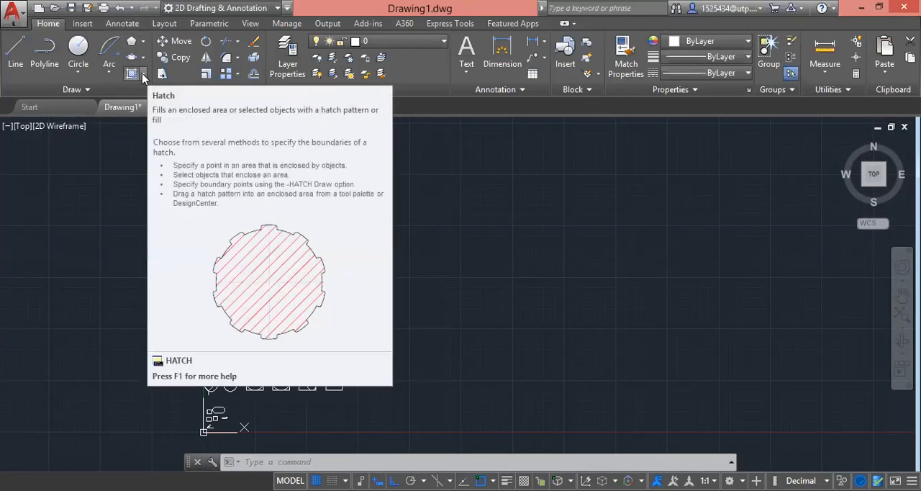
left_click(143, 41)
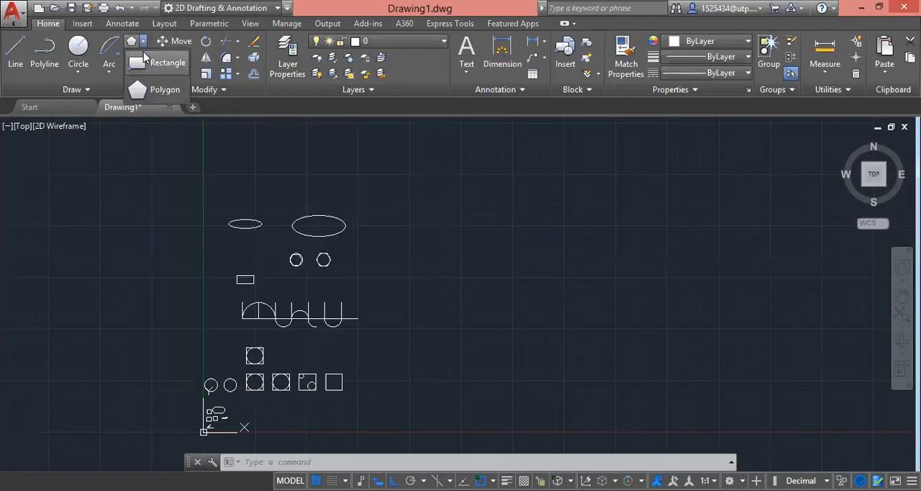
left_click(153, 70)
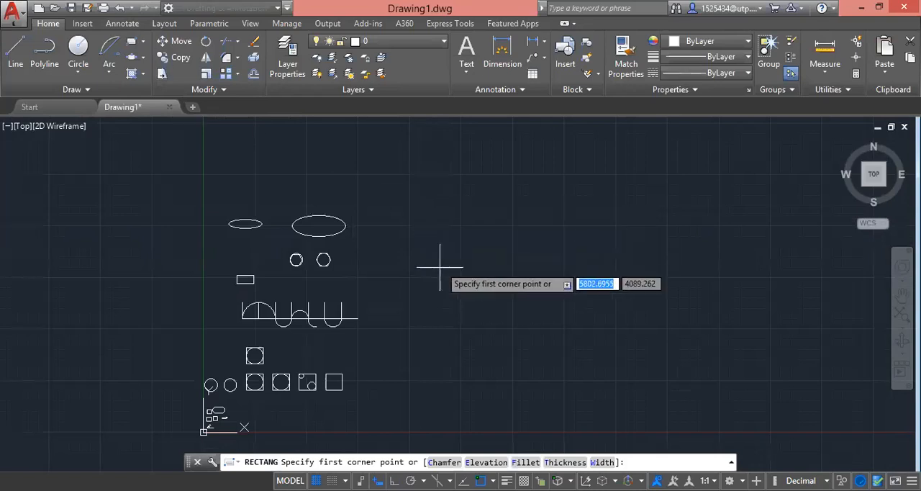
left_click(406, 258)
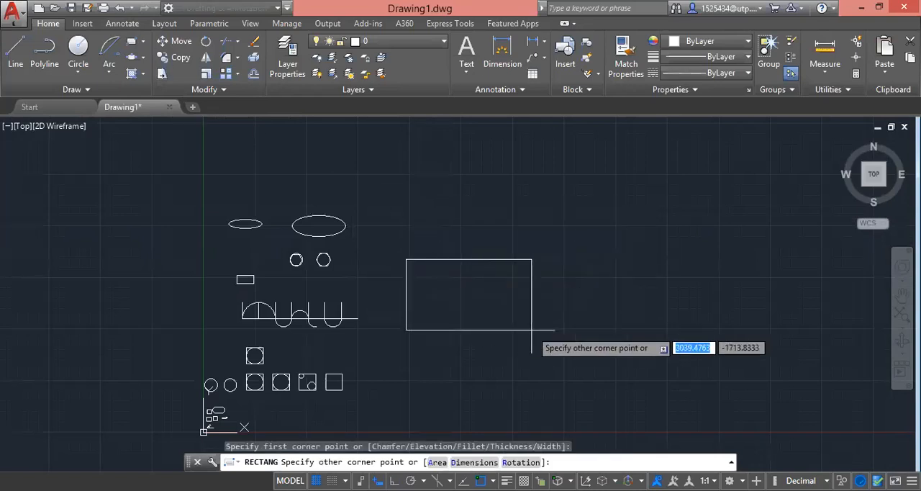
type("1000")
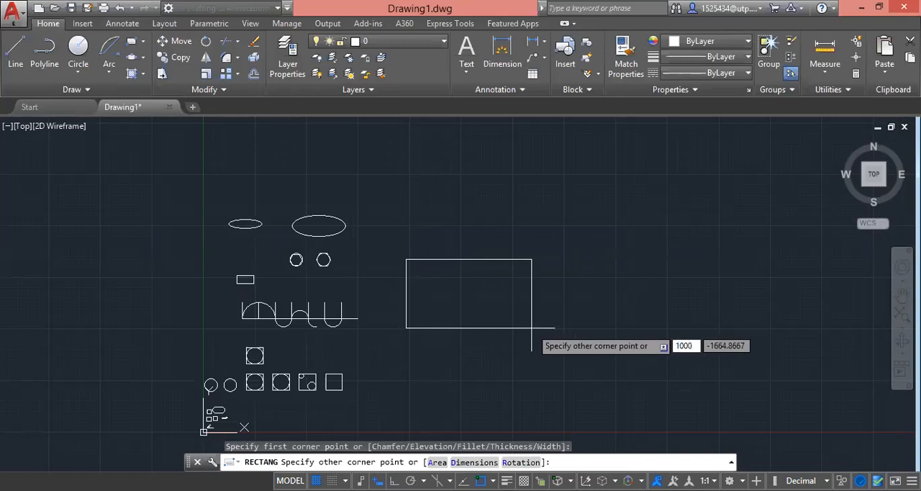
key("Tab")
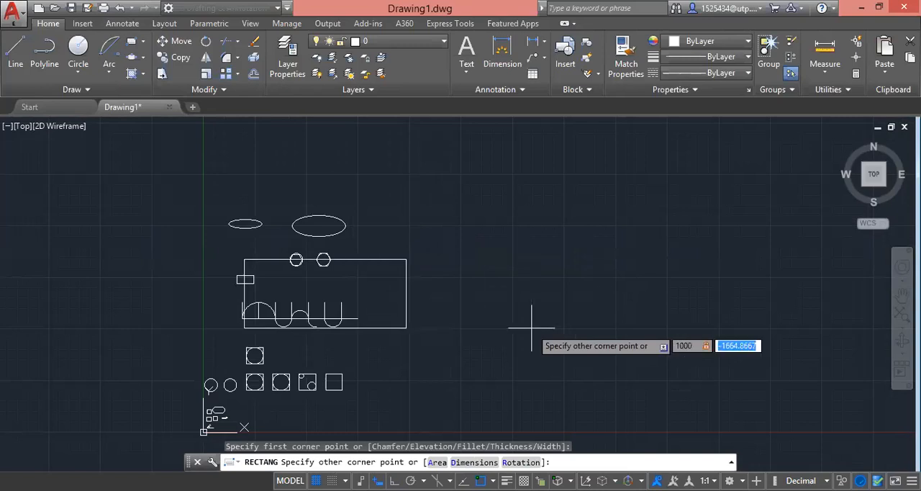
type("500")
key("Return")
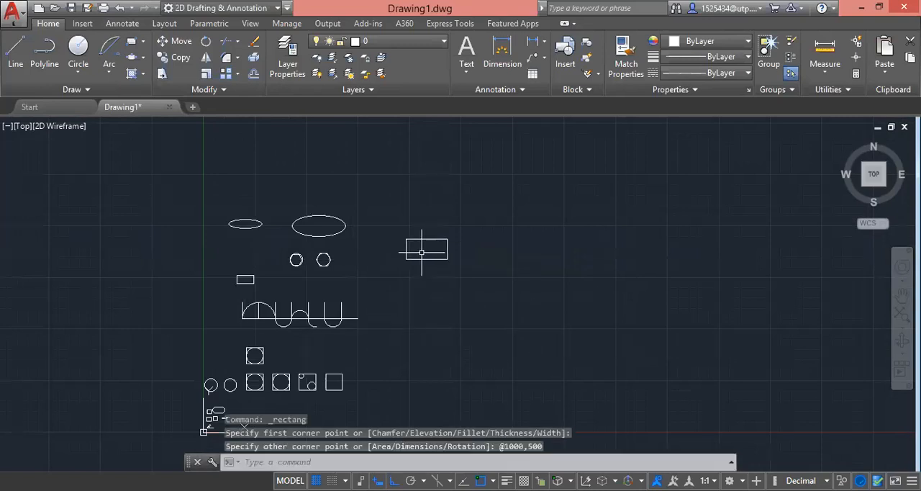
Step: Hatch the interior of the new rectangle with the ANGLE pattern at angle 0 and scale 1
left_click(458, 263)
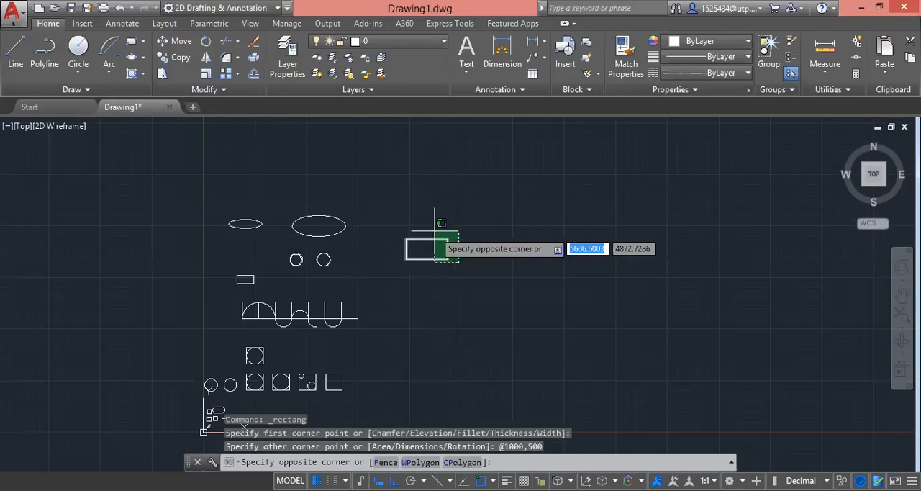
left_click(394, 207)
left_click(144, 75)
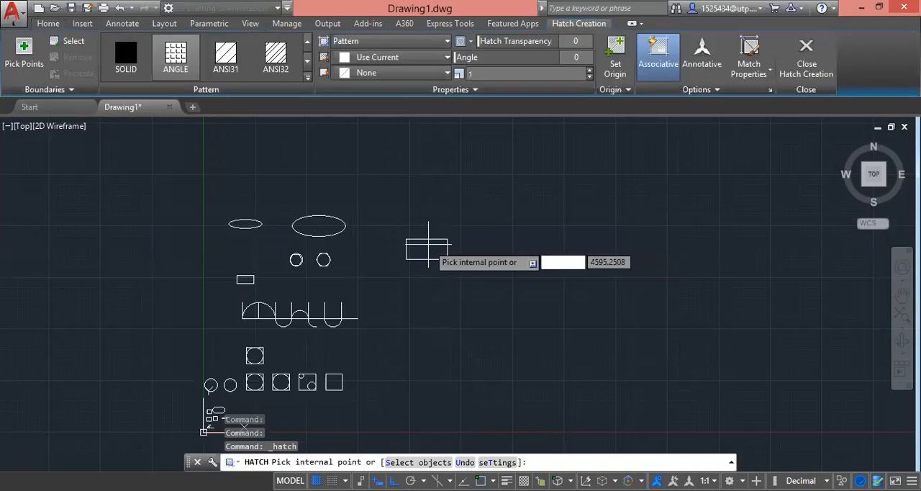
scroll(416, 247, "up", 5)
left_click(426, 232)
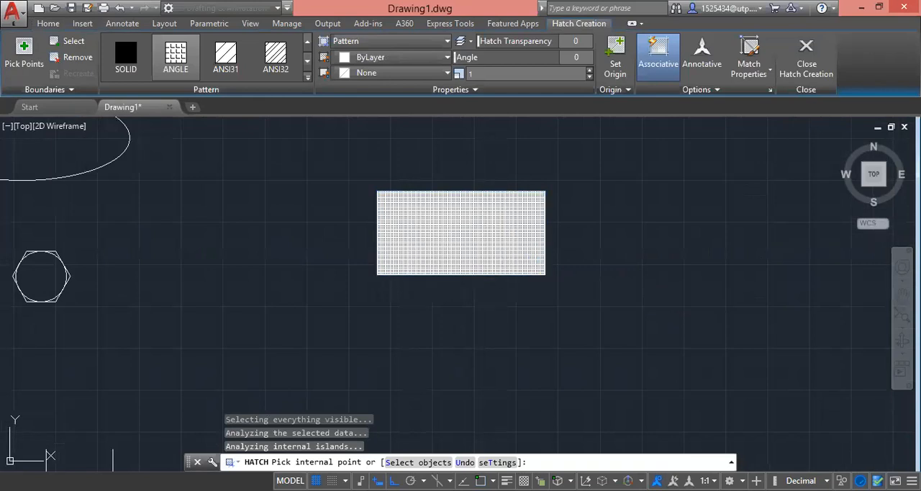
key("Return")
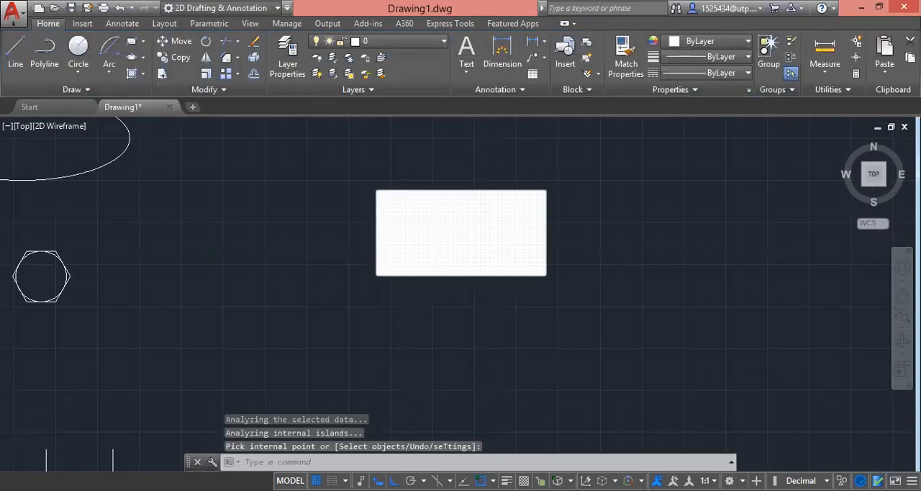
scroll(360, 165, "up", 5)
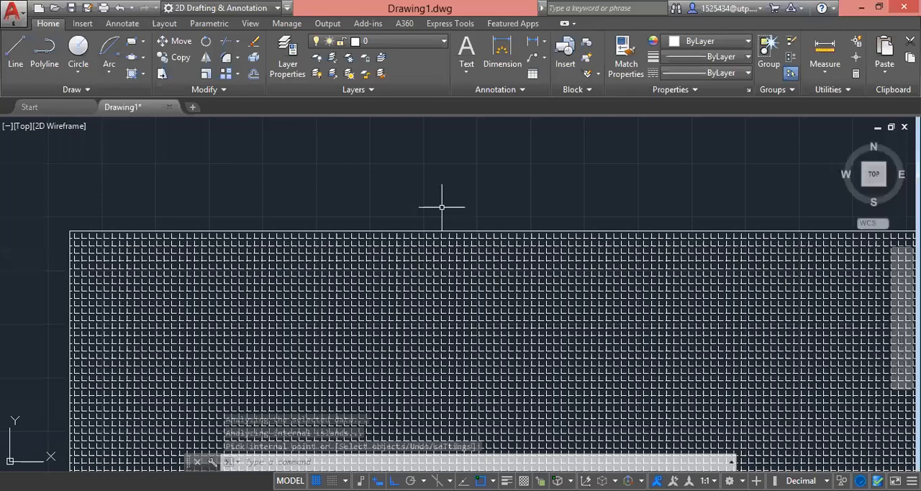
scroll(403, 187, "down", 2)
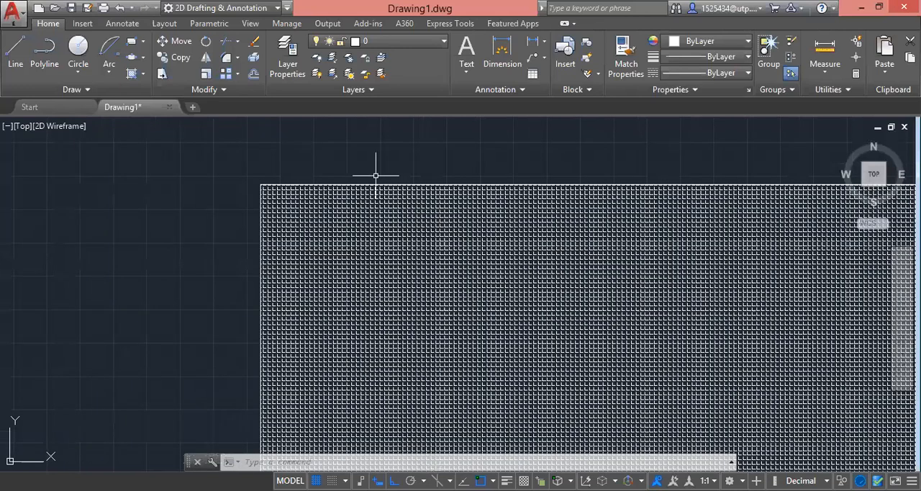
scroll(376, 174, "down", 8)
scroll(413, 206, "down", 3)
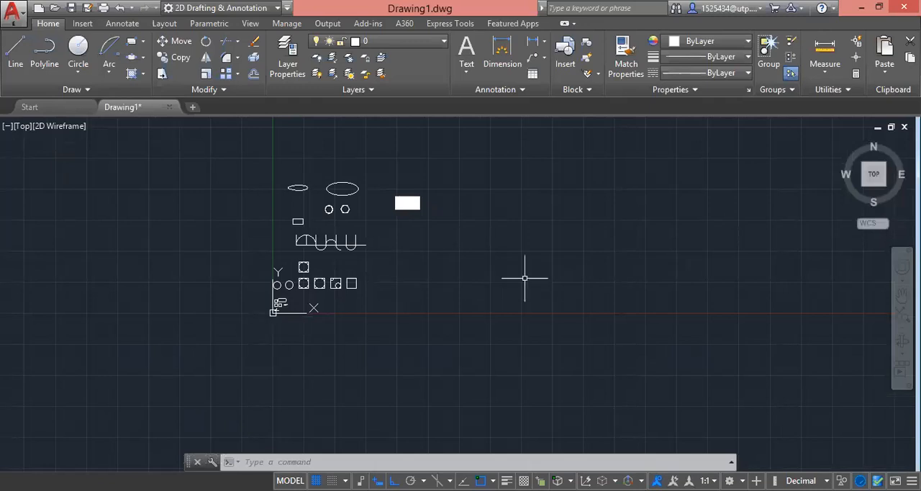
left_click(493, 306)
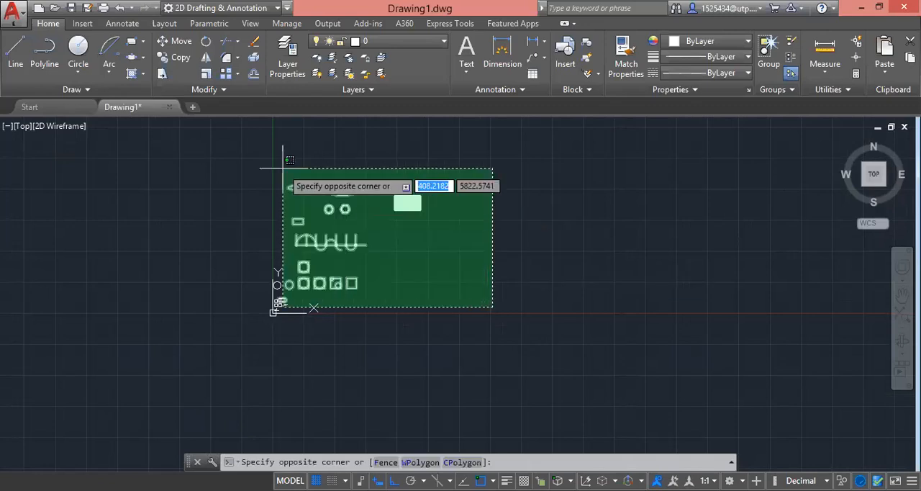
left_click(453, 236)
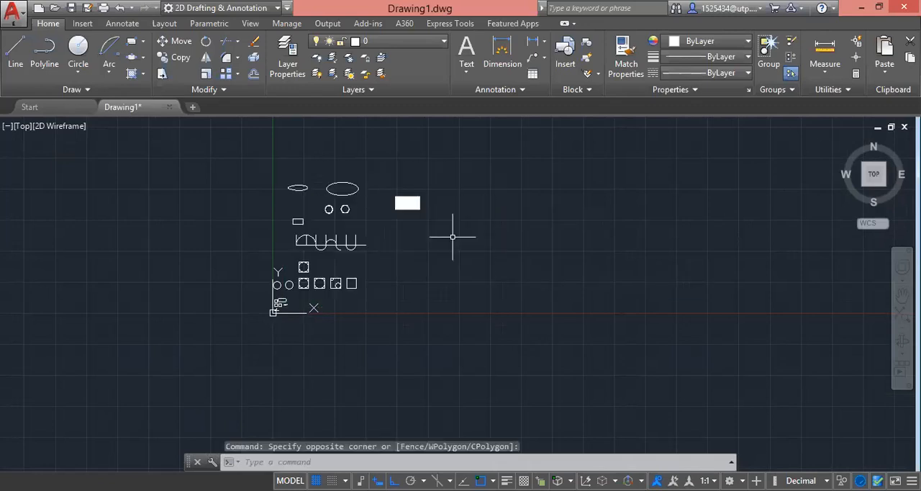
left_click(481, 311)
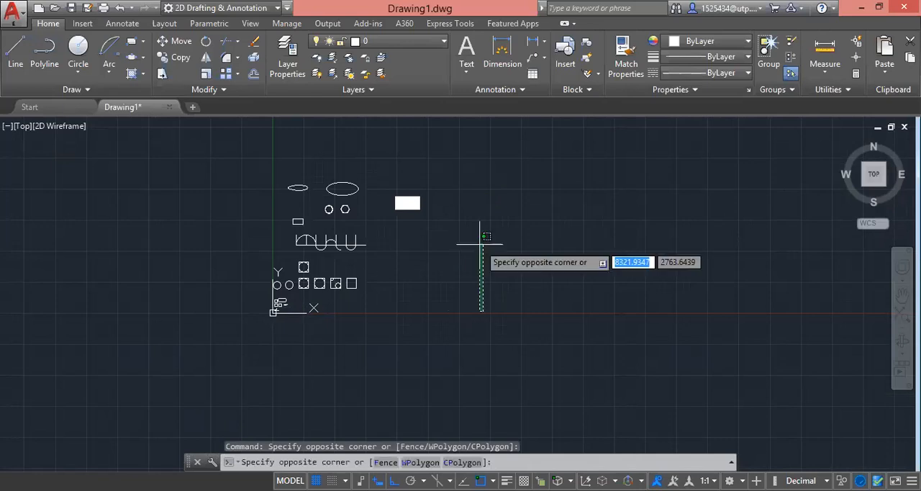
left_click(450, 255)
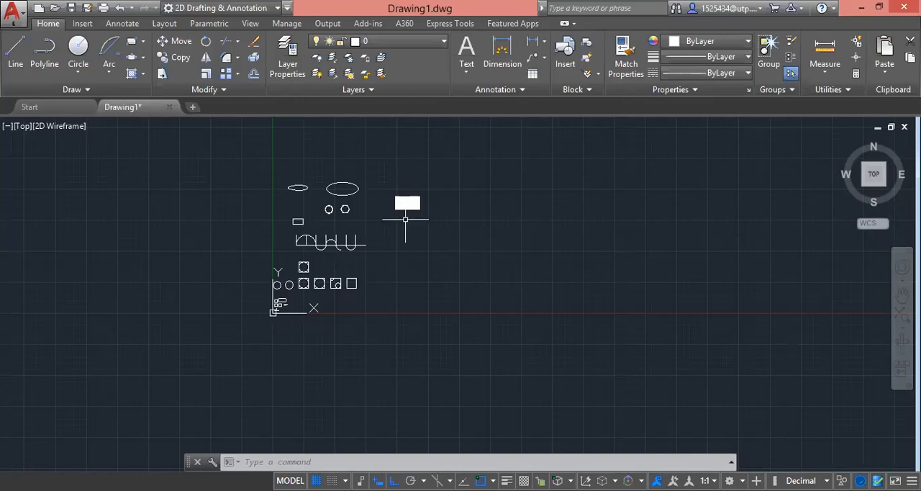
left_click(287, 177)
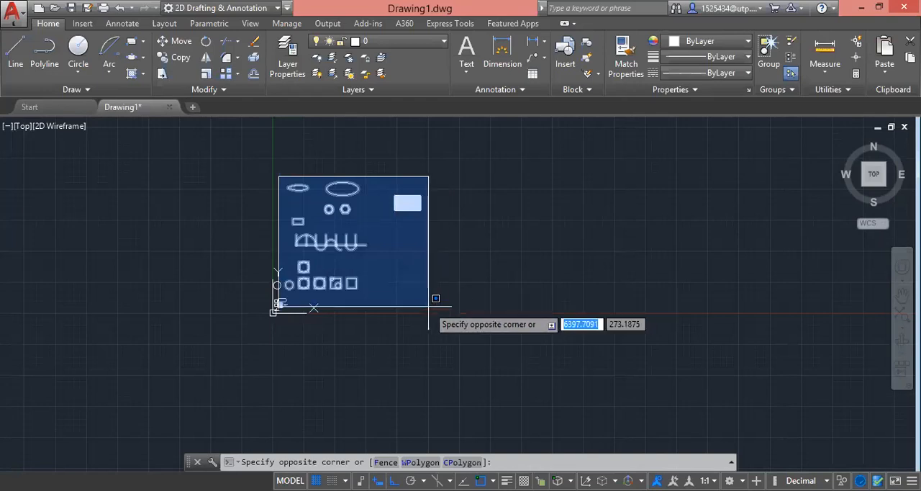
left_click(290, 174)
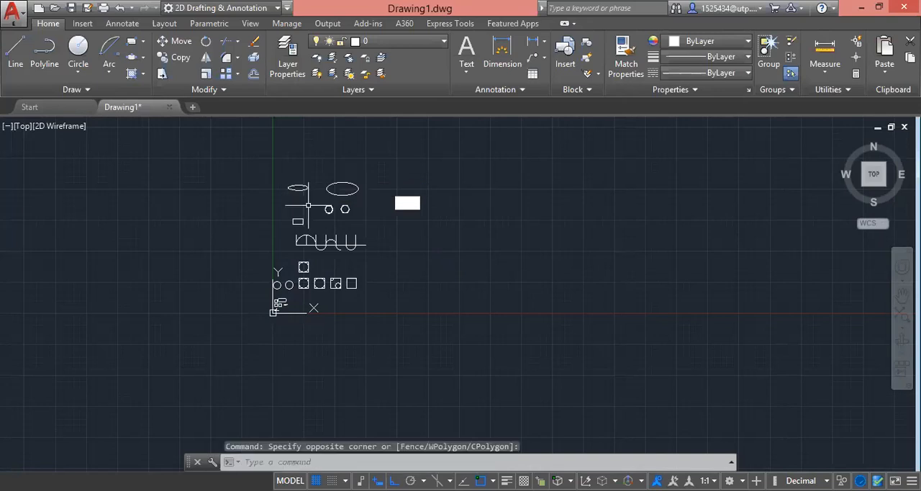
left_click(456, 299)
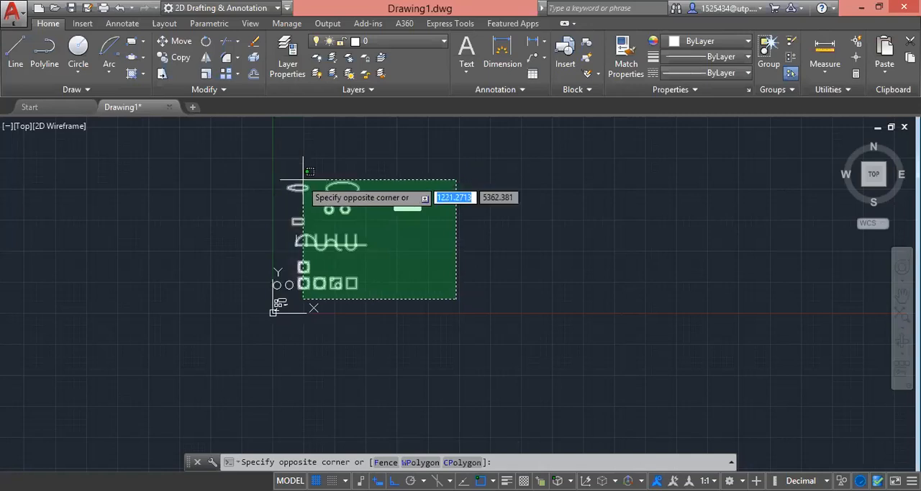
left_click(278, 153)
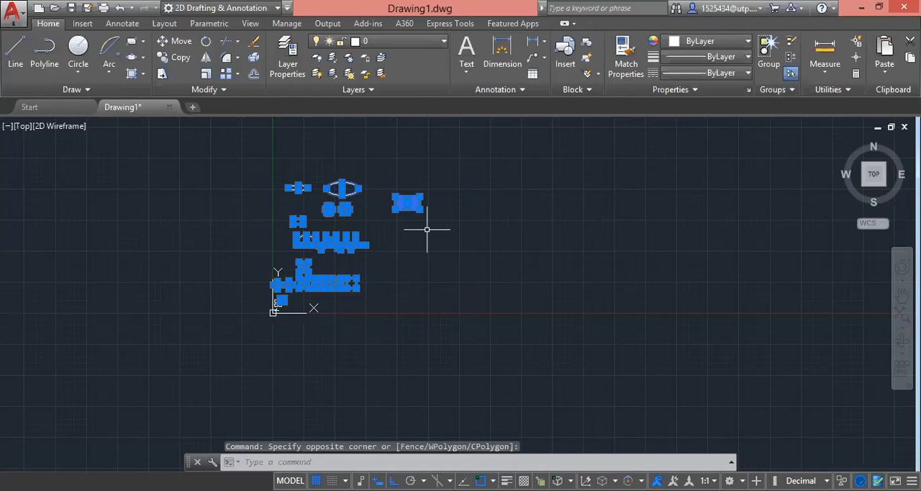
key("Escape")
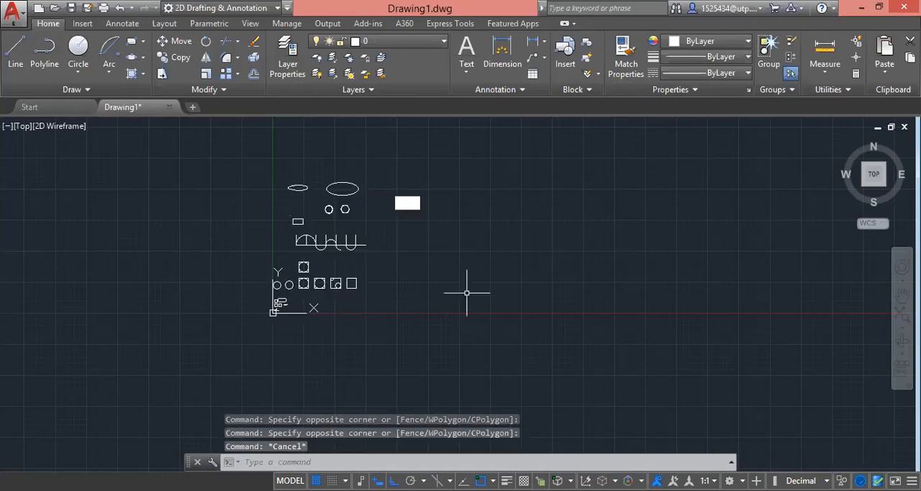
left_click(458, 281)
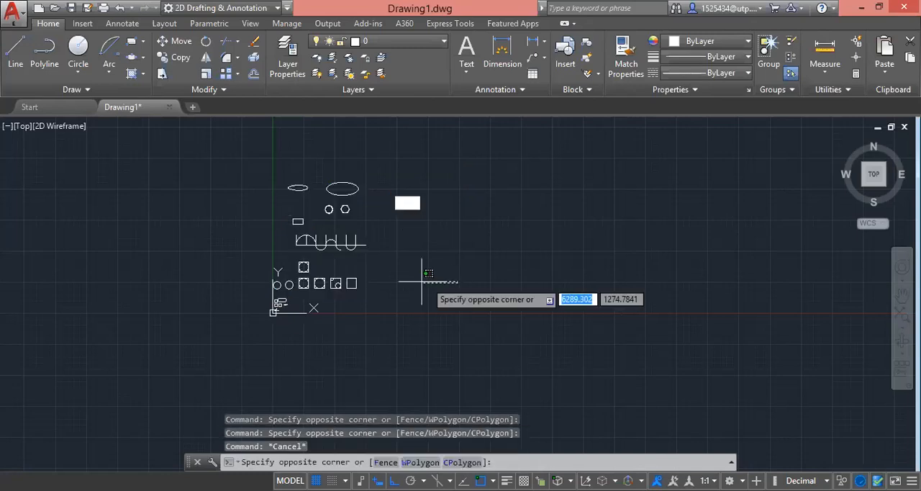
left_click(273, 164)
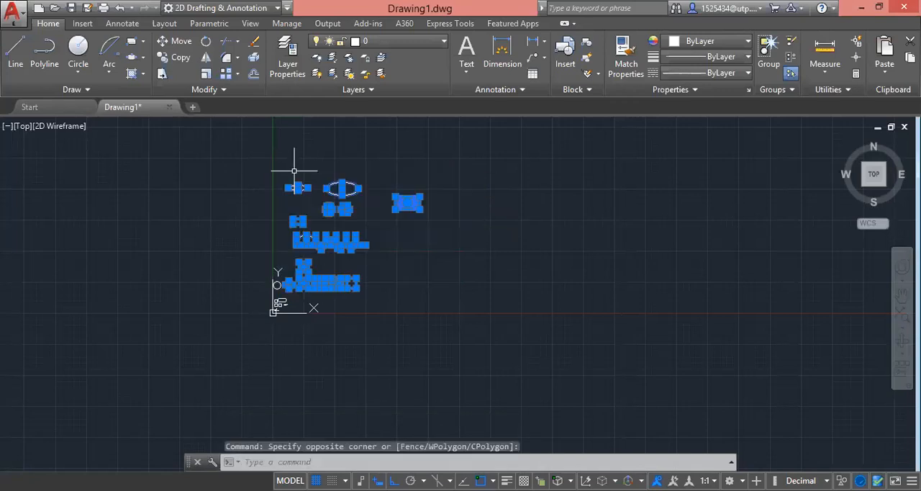
key("Escape")
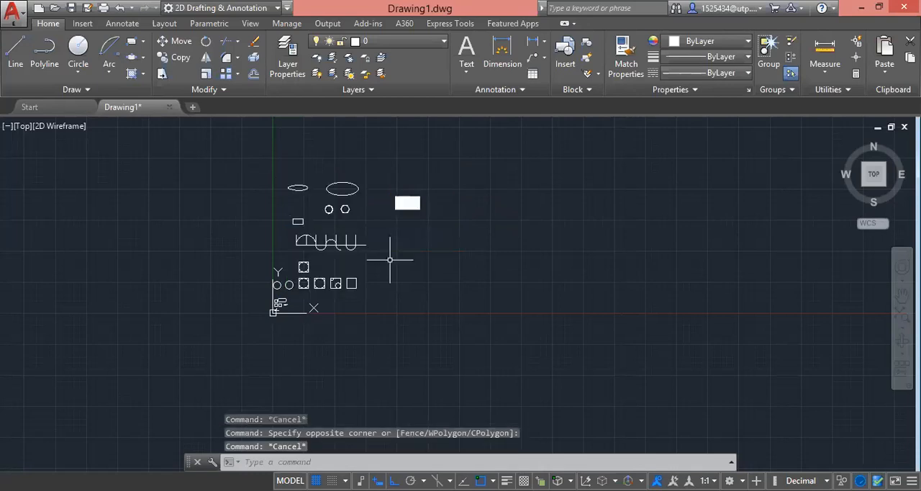